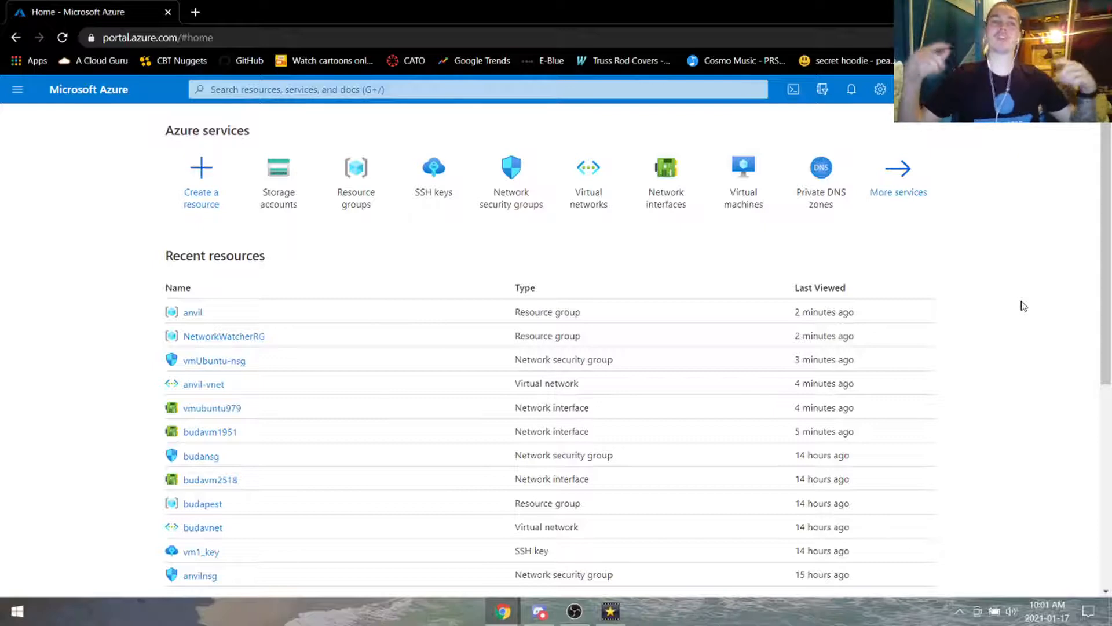
Step: Create resource group kvatch in East US under Pay-As-You-Go, validating then creating it
{"action": "left_click", "coordinate": [373, 209]}
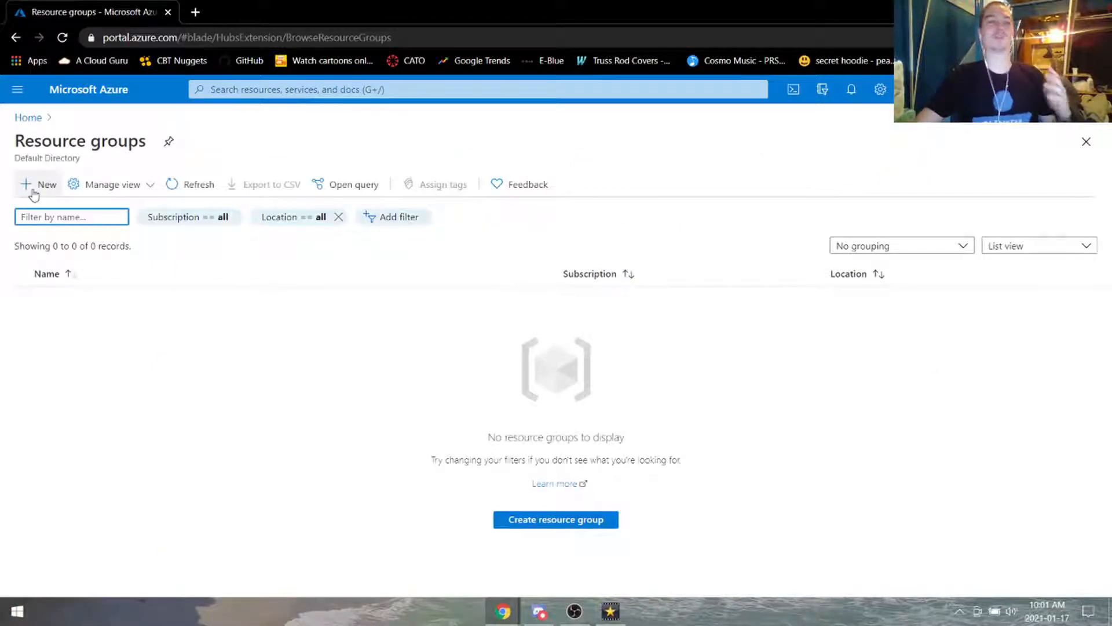
{"action": "left_click", "coordinate": [587, 517]}
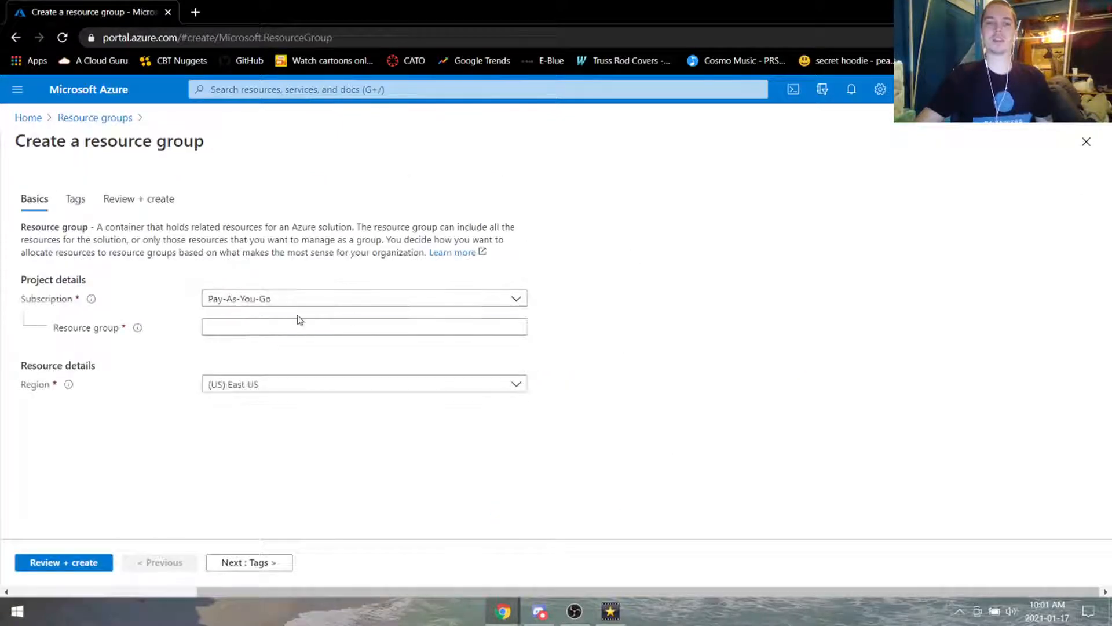
{"action": "left_click", "coordinate": [300, 322]}
{"action": "type", "text": "kvatch"}
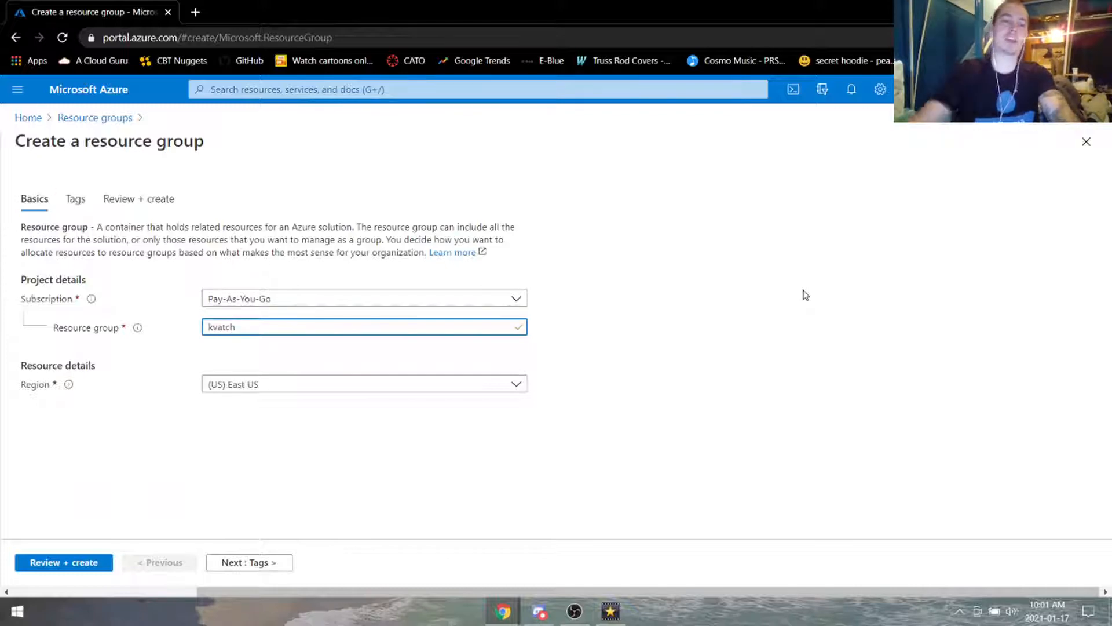
{"action": "left_click", "coordinate": [79, 573]}
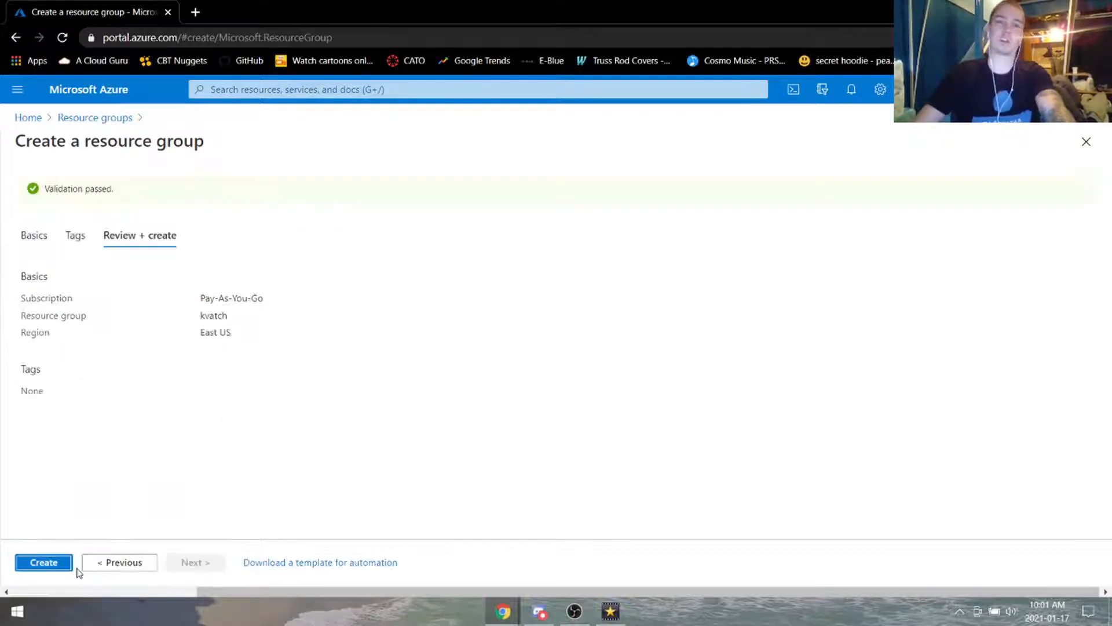
{"action": "left_click", "coordinate": [61, 565]}
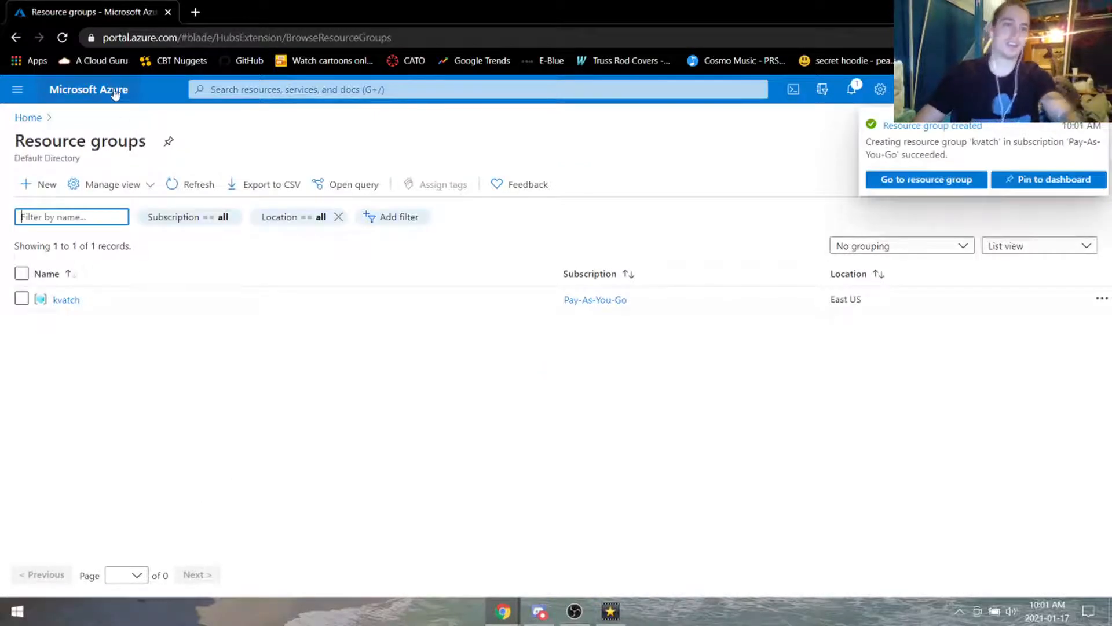
Step: Create storage account kvatchstorage in resource group kvatch, then go back to Home
{"action": "left_click", "coordinate": [30, 118]}
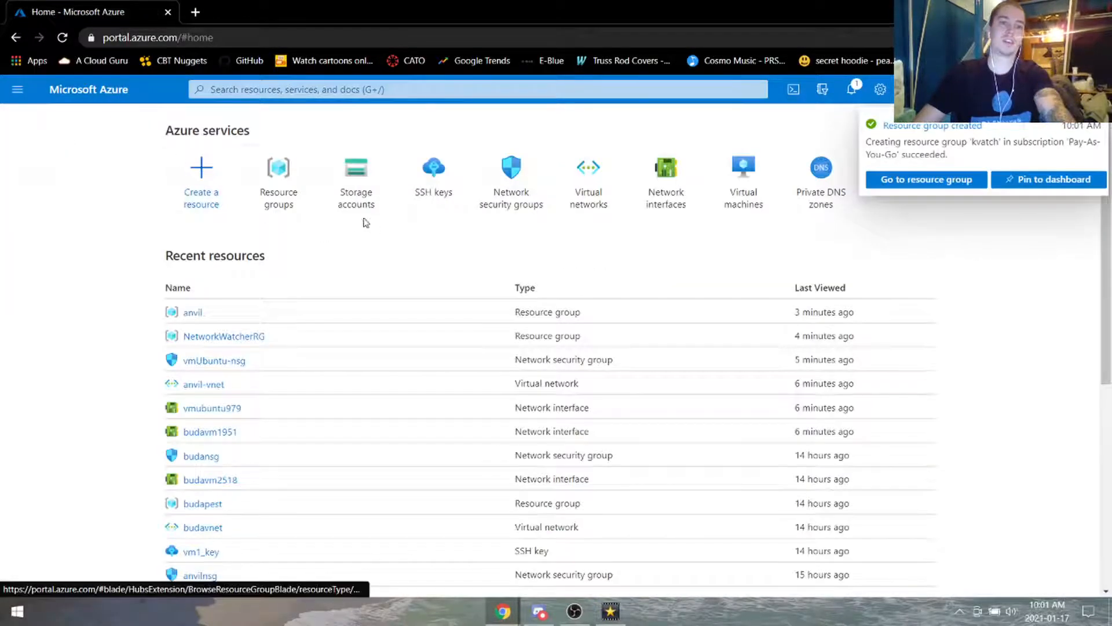
{"action": "left_click", "coordinate": [356, 185]}
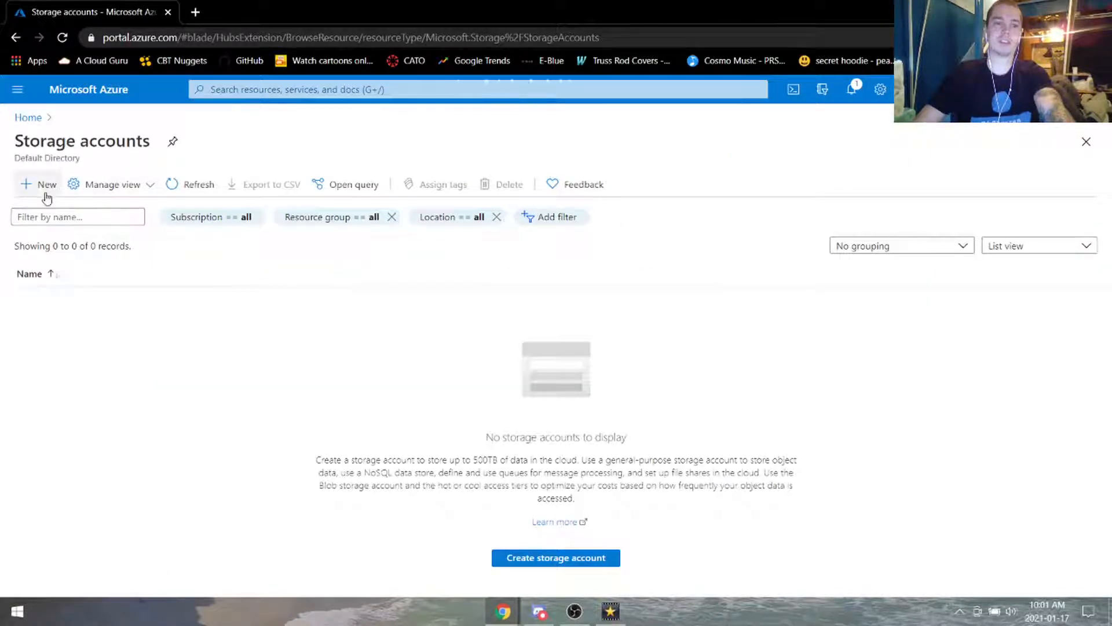
{"action": "left_click", "coordinate": [567, 561]}
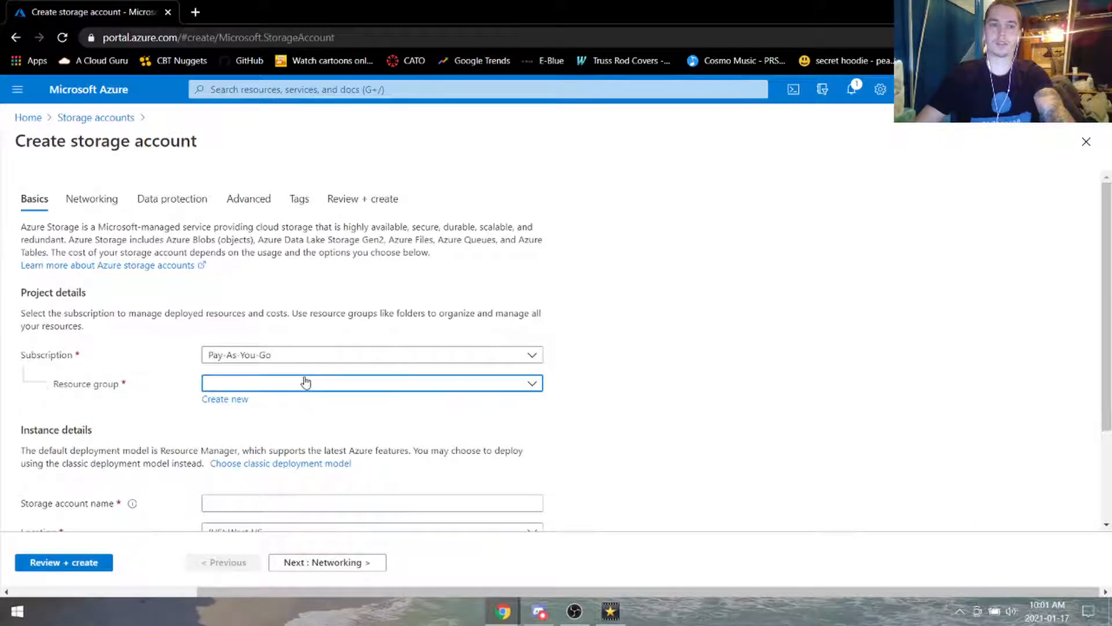
{"action": "left_click", "coordinate": [303, 381]}
{"action": "left_click", "coordinate": [300, 434]}
{"action": "scroll", "coordinate": [680, 400], "scroll_direction": "down", "scroll_amount": 2}
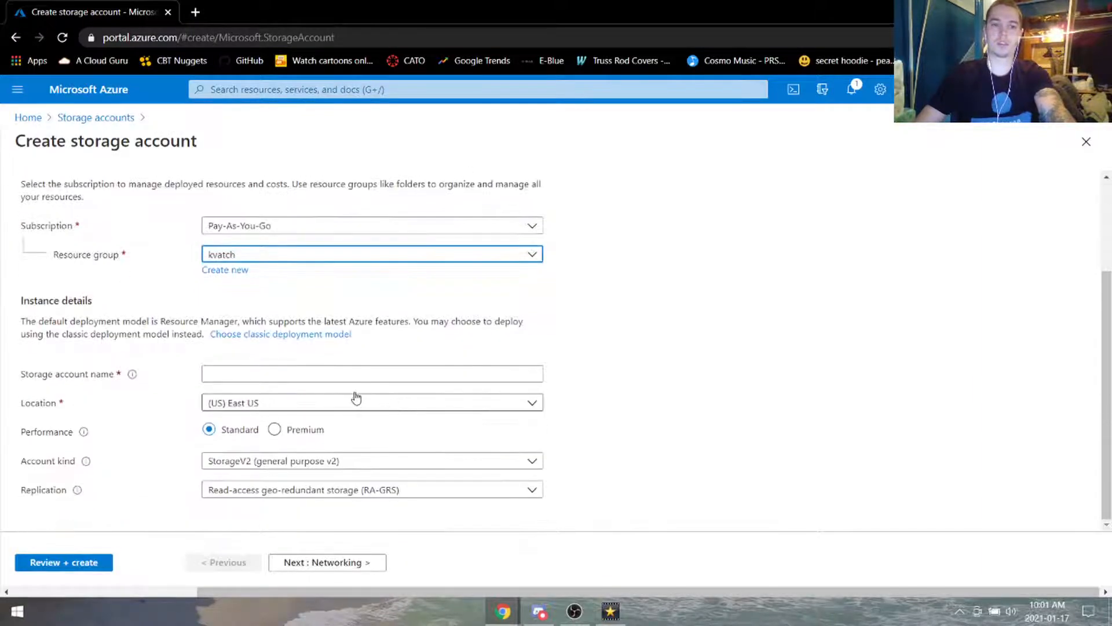
{"action": "left_click", "coordinate": [351, 376]}
{"action": "type", "text": "kva"}
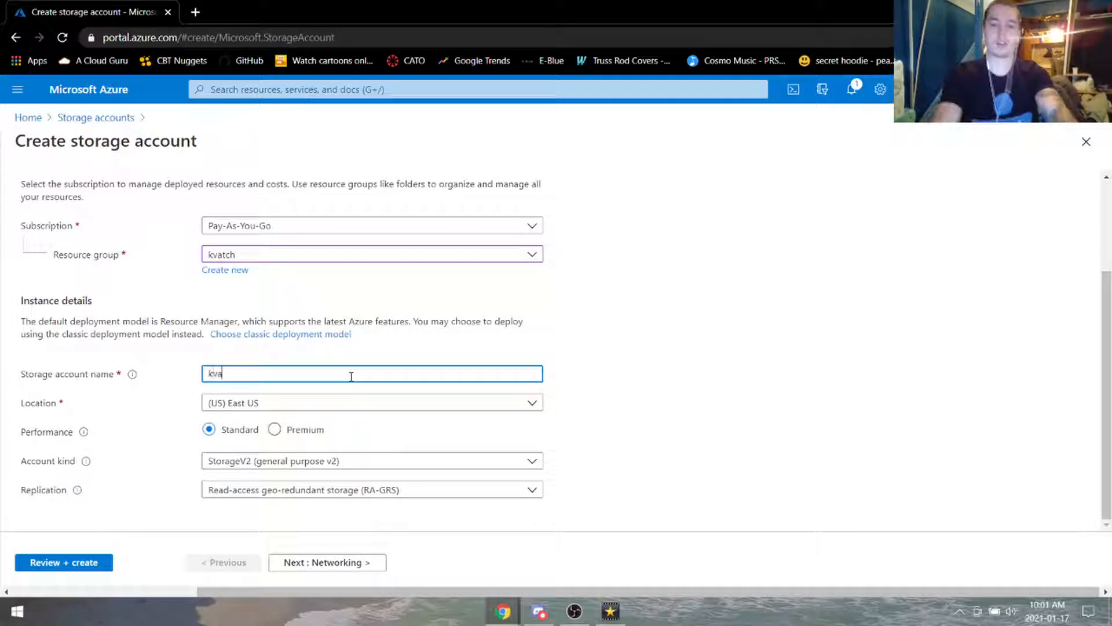
{"action": "type", "text": "tchstorage"}
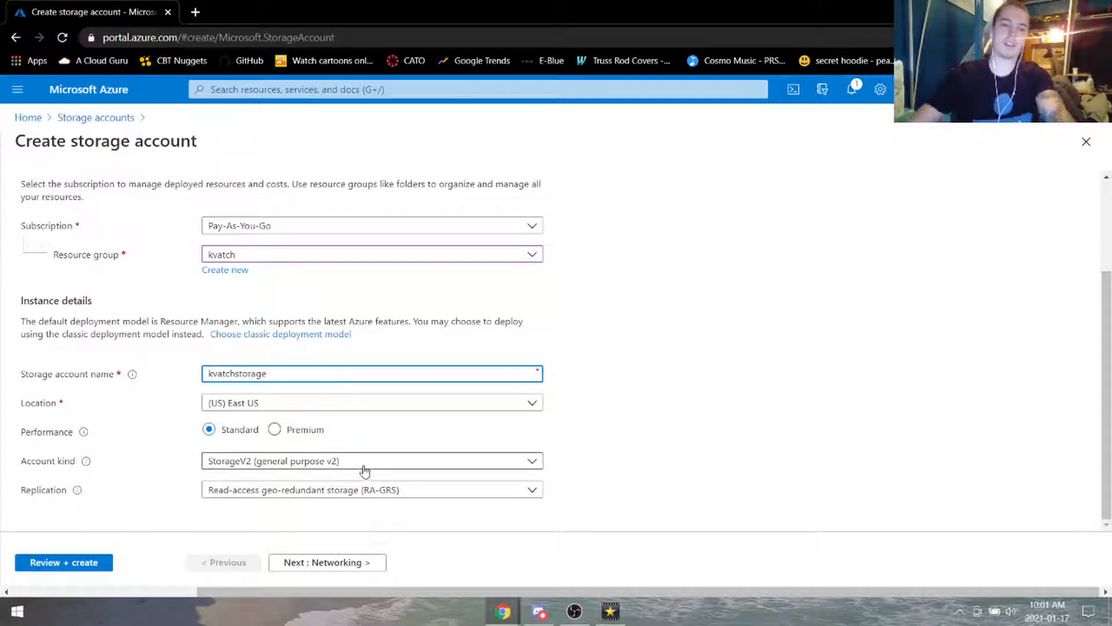
{"action": "left_click", "coordinate": [83, 562]}
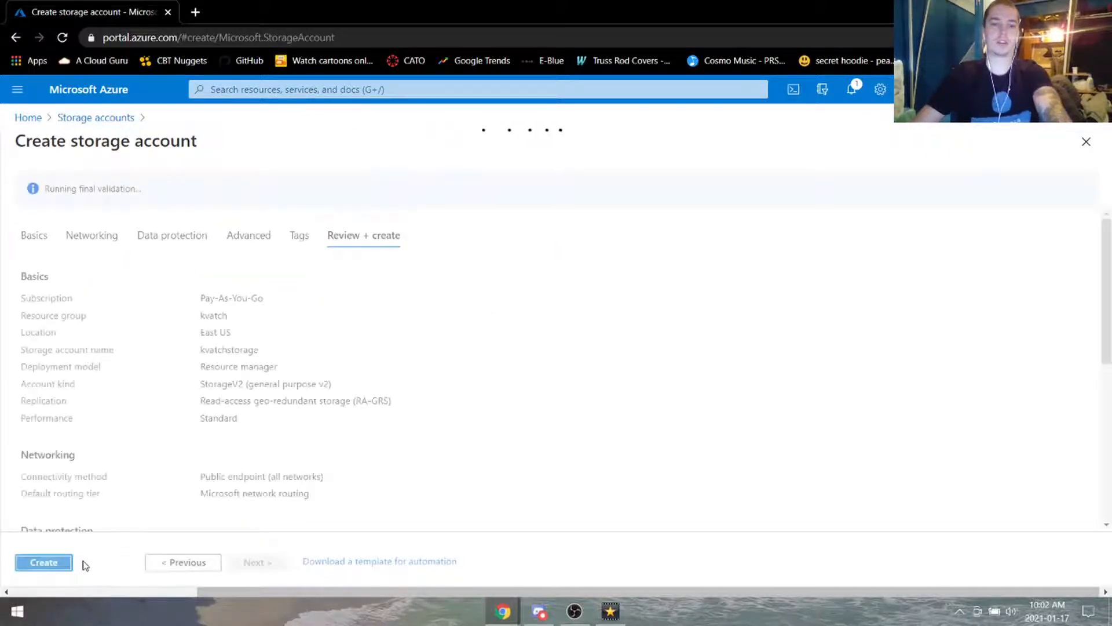
{"action": "left_click", "coordinate": [46, 562]}
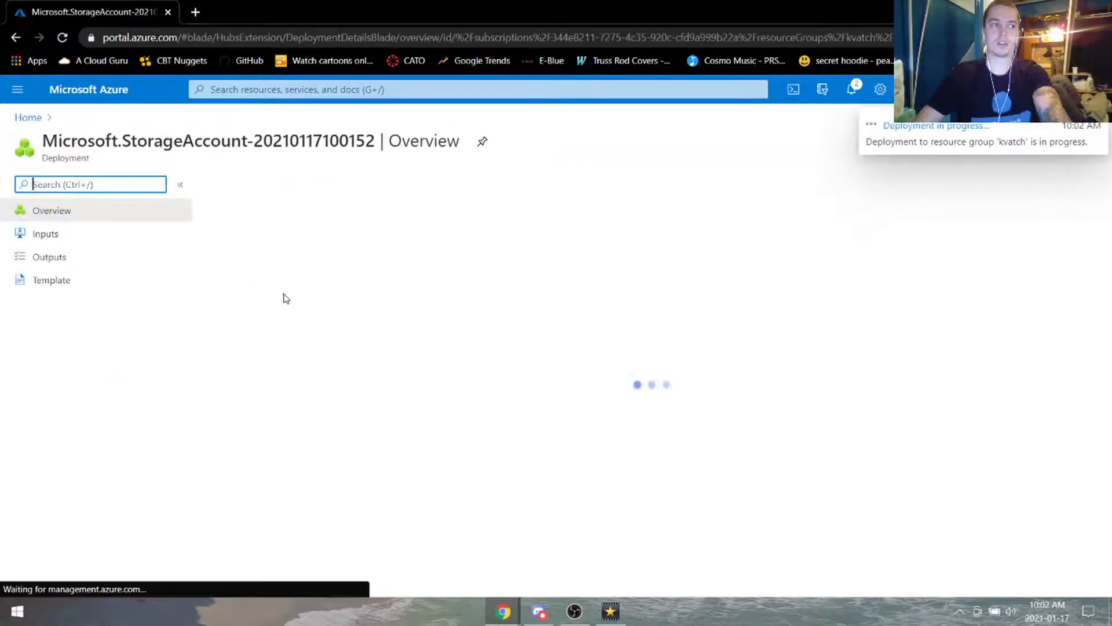
{"action": "left_click", "coordinate": [126, 97]}
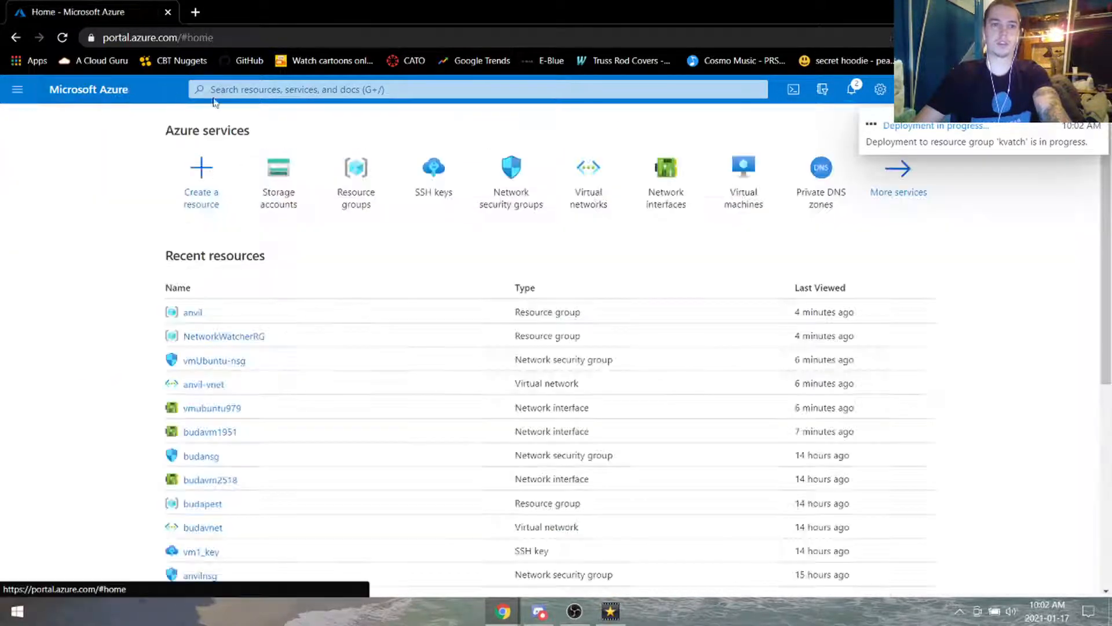
Step: Set up VM kvm1 in kvatch with a Windows Server 2019 Datacenter image and an admin account
{"action": "left_click", "coordinate": [759, 188]}
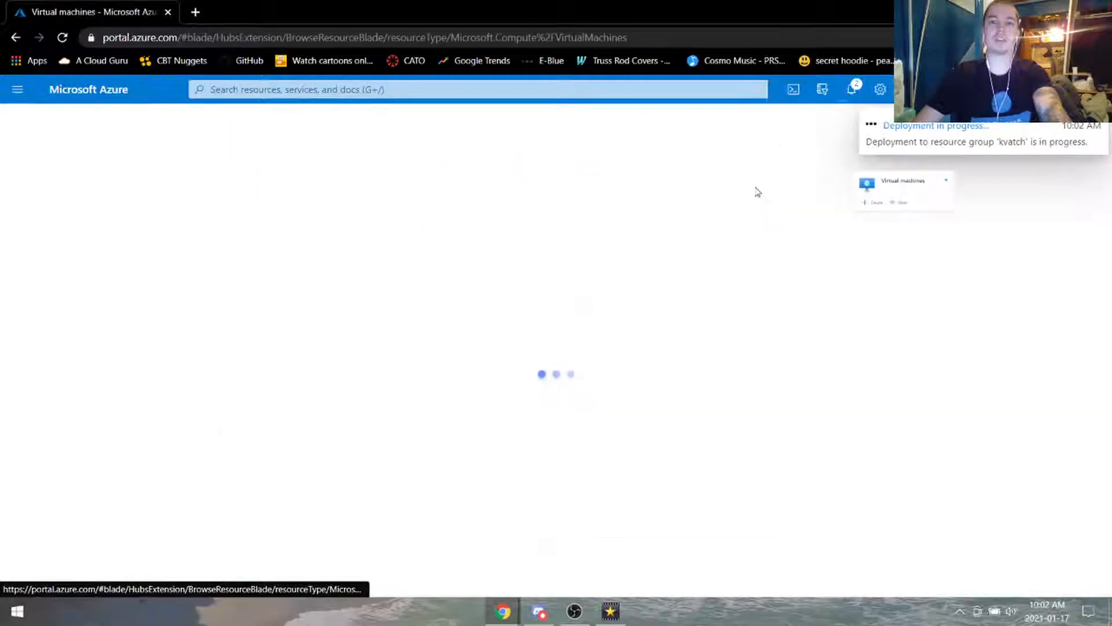
{"action": "left_click", "coordinate": [44, 187]}
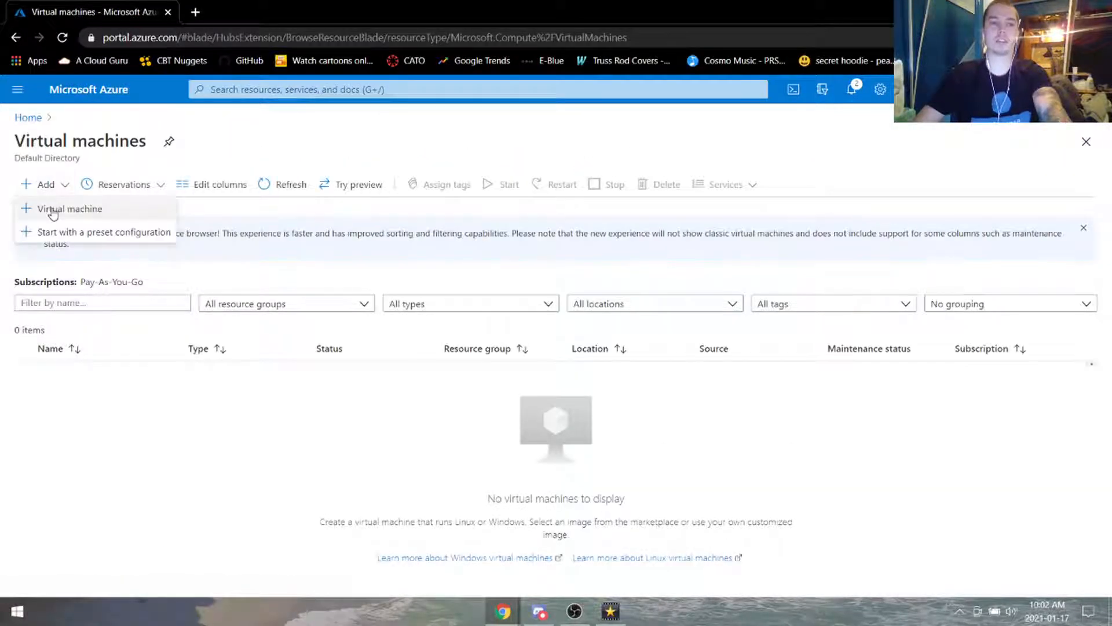
{"action": "left_click", "coordinate": [52, 209]}
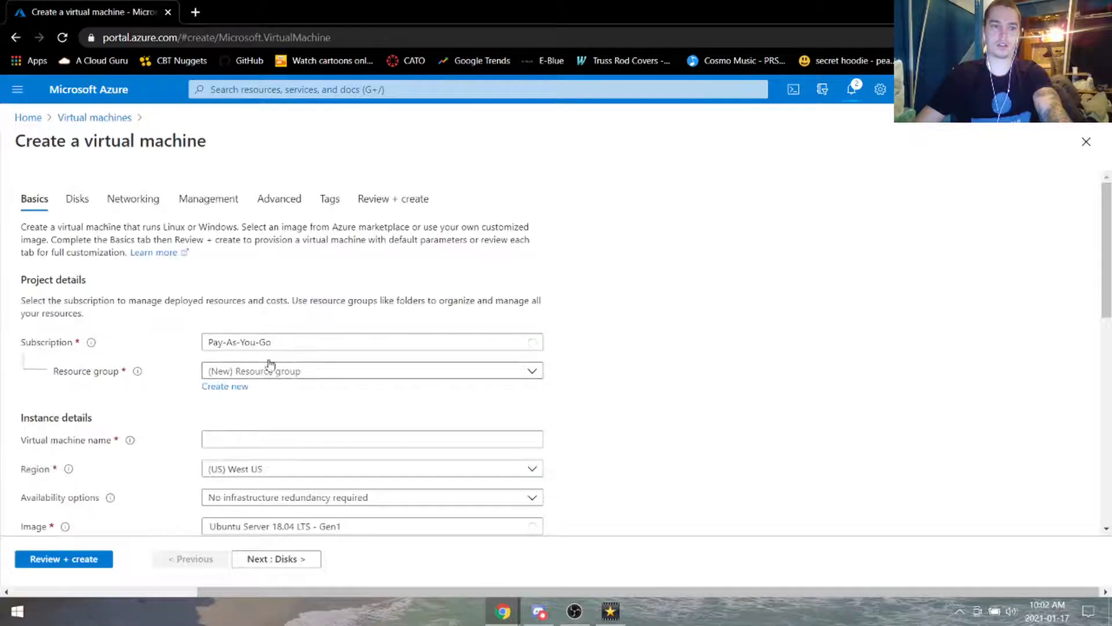
{"action": "left_click", "coordinate": [290, 373]}
{"action": "scroll", "coordinate": [315, 408], "scroll_direction": "down", "scroll_amount": 3}
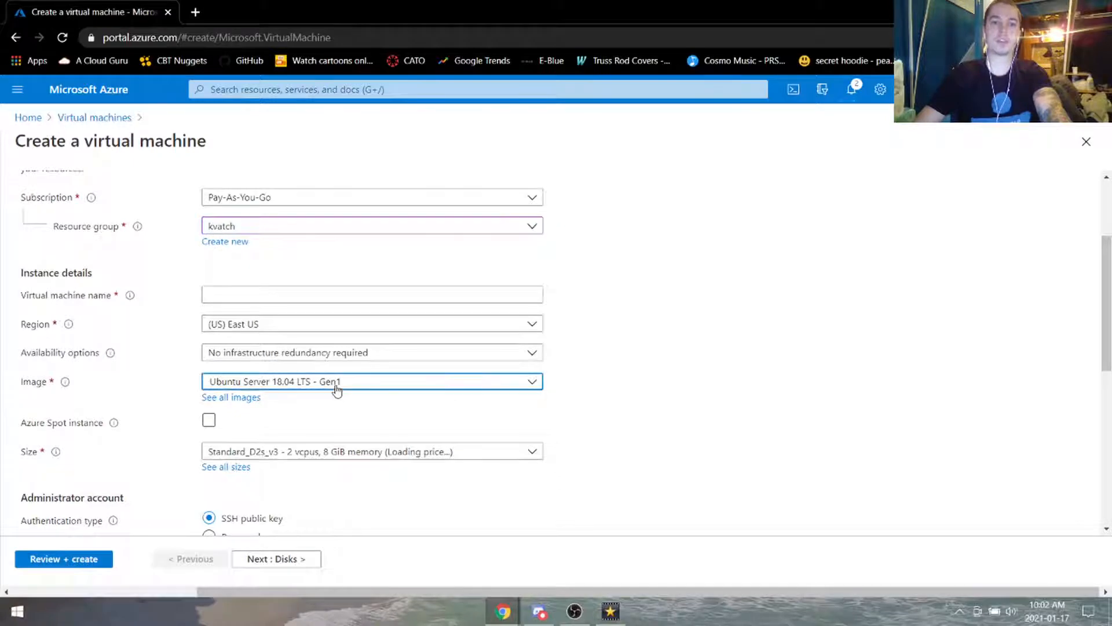
{"action": "left_click", "coordinate": [335, 384]}
{"action": "scroll", "coordinate": [363, 313], "scroll_direction": "down", "scroll_amount": 1}
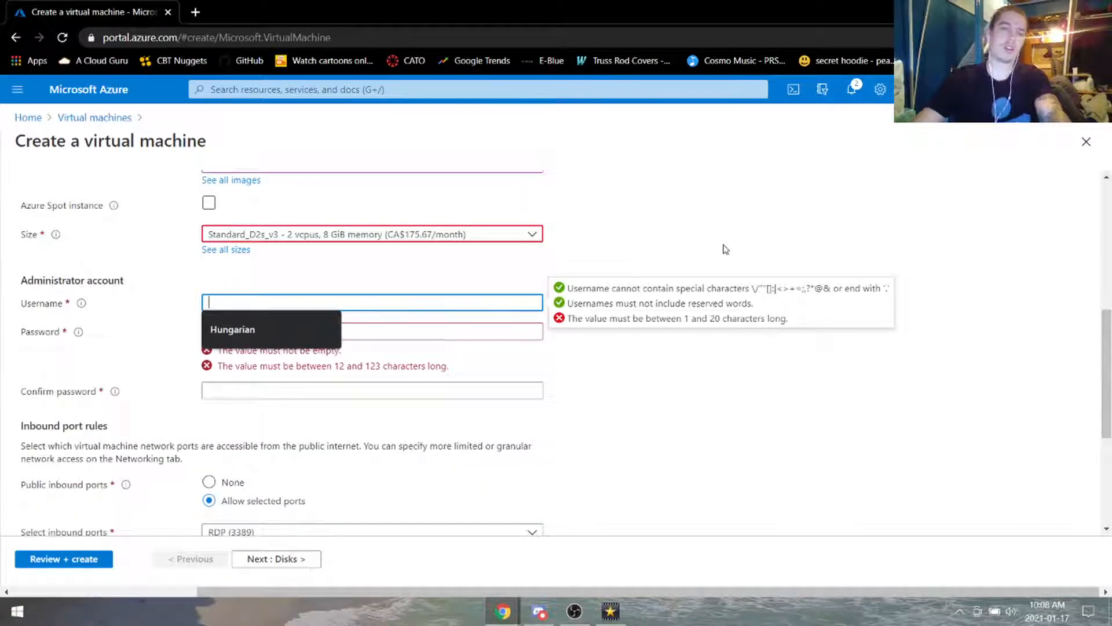
{"action": "type", "text": "ninedvin"}
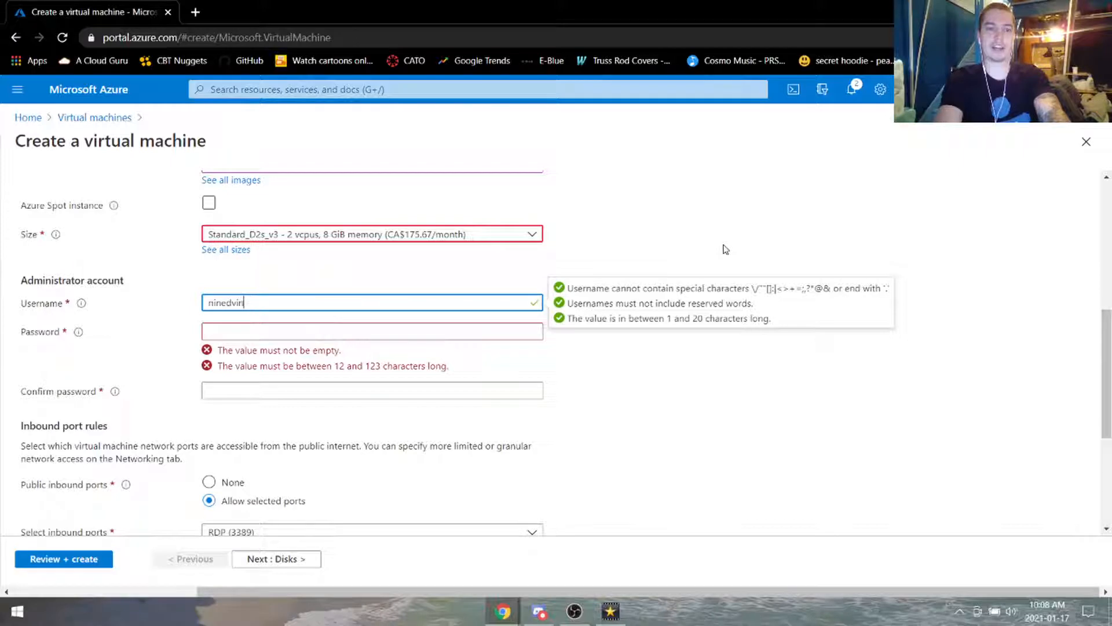
{"action": "type", "text": "ivin"}
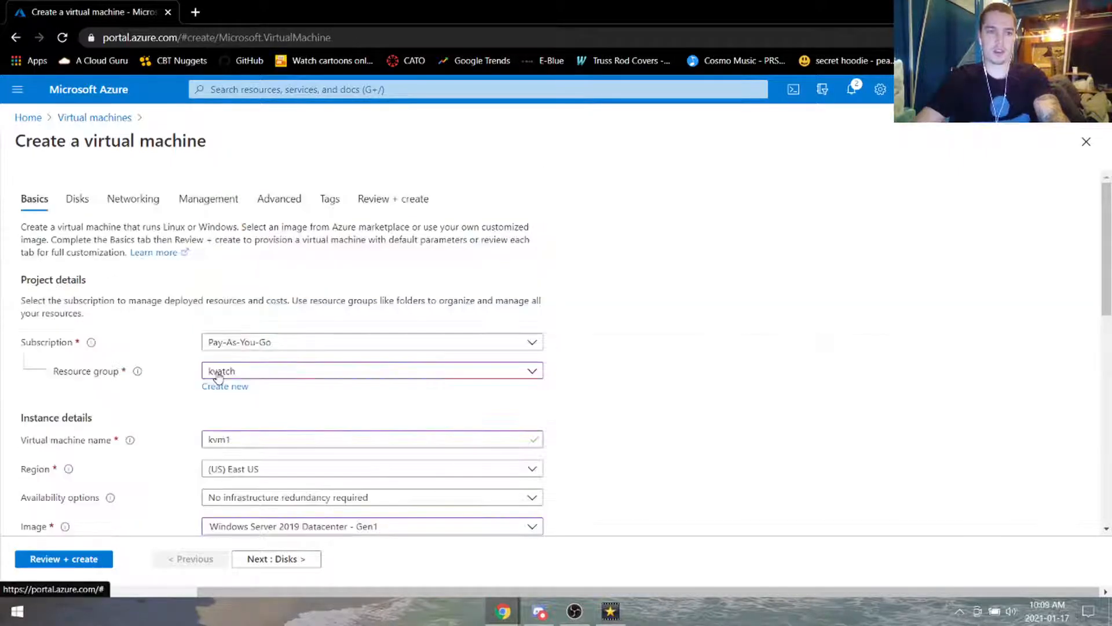
{"action": "left_click", "coordinate": [139, 200]}
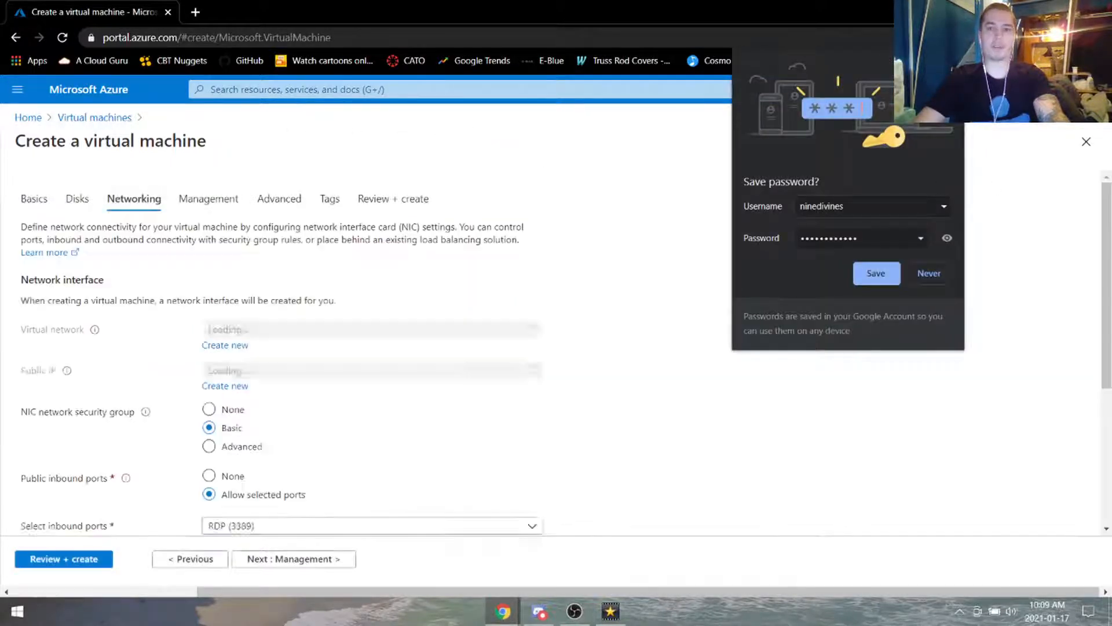
Step: Set kvm1's NIC network security group to None, then validate and create the VM
{"action": "left_click", "coordinate": [695, 325]}
{"action": "scroll", "coordinate": [177, 366], "scroll_direction": "down", "scroll_amount": 3}
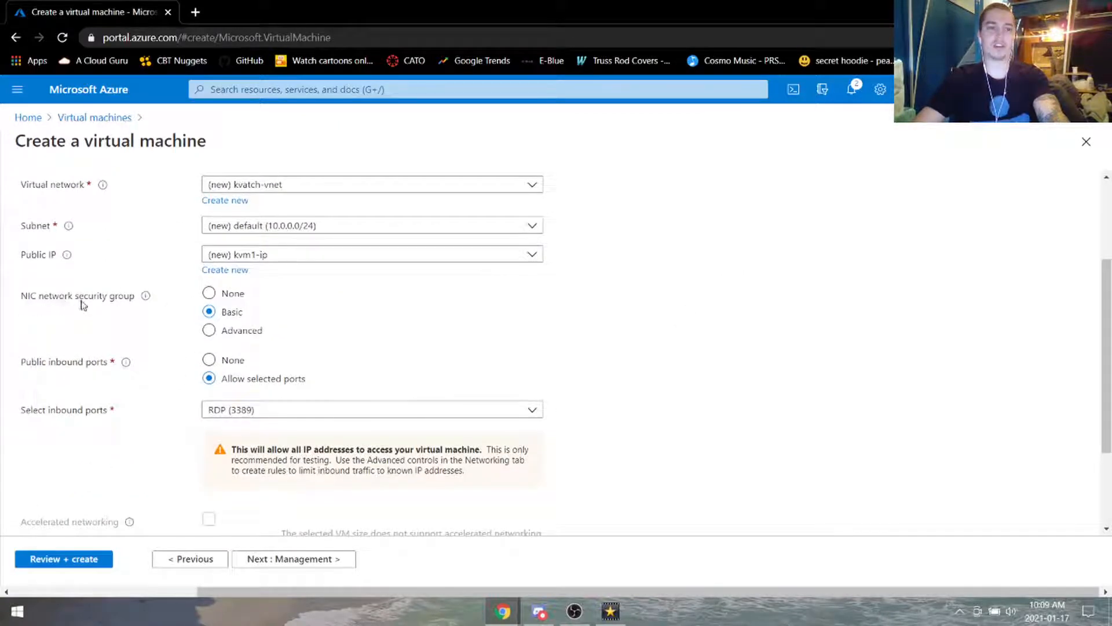
{"action": "left_click", "coordinate": [208, 294]}
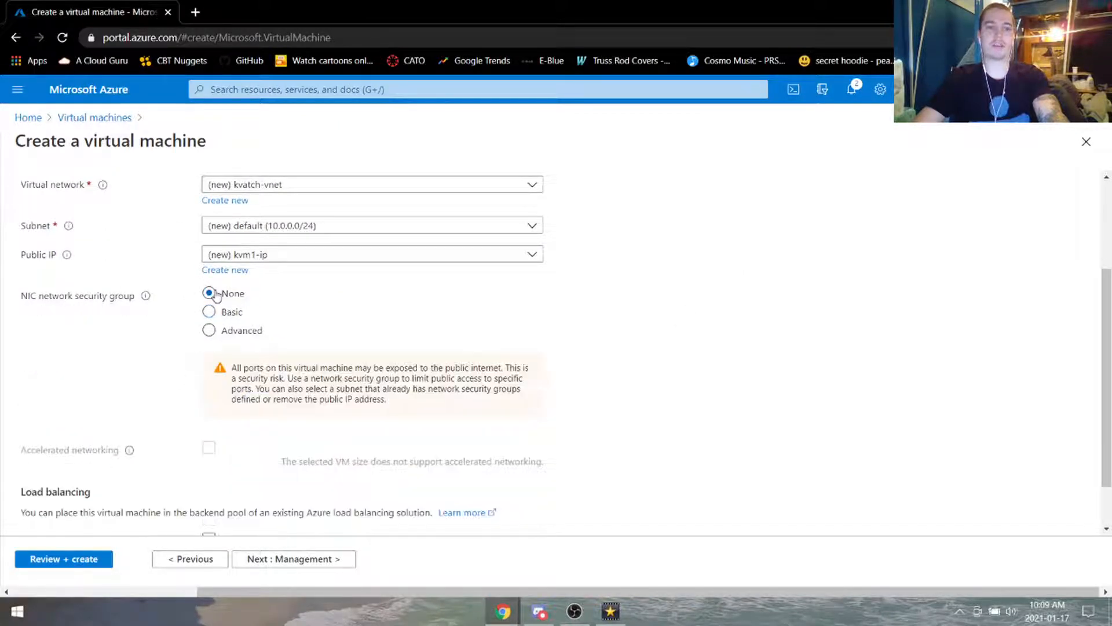
{"action": "scroll", "coordinate": [572, 359], "scroll_direction": "down", "scroll_amount": 1}
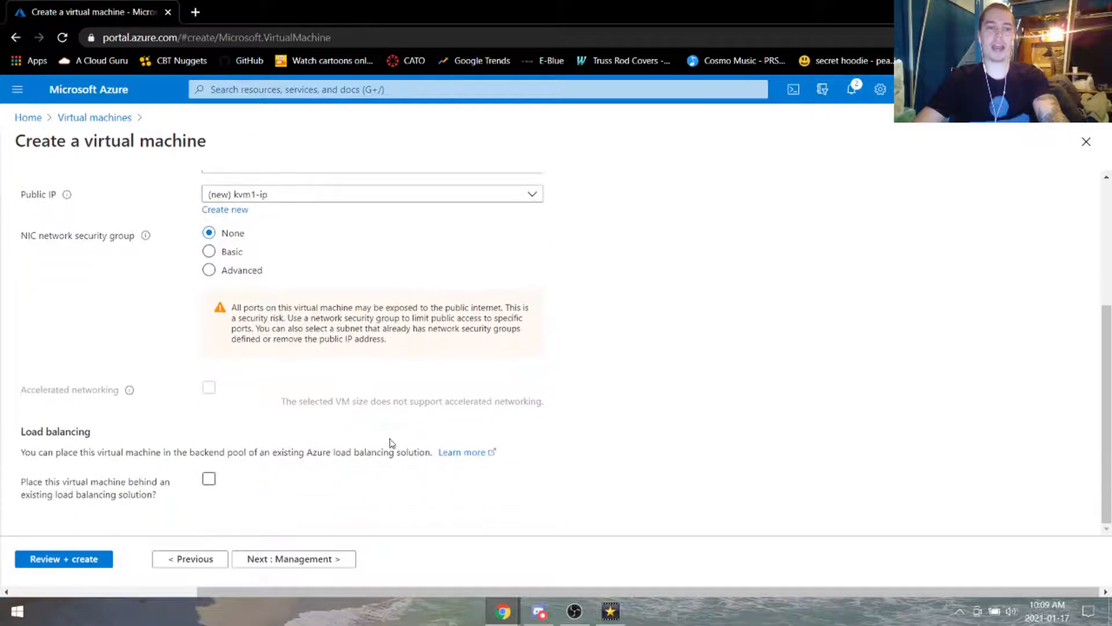
{"action": "left_click", "coordinate": [82, 563]}
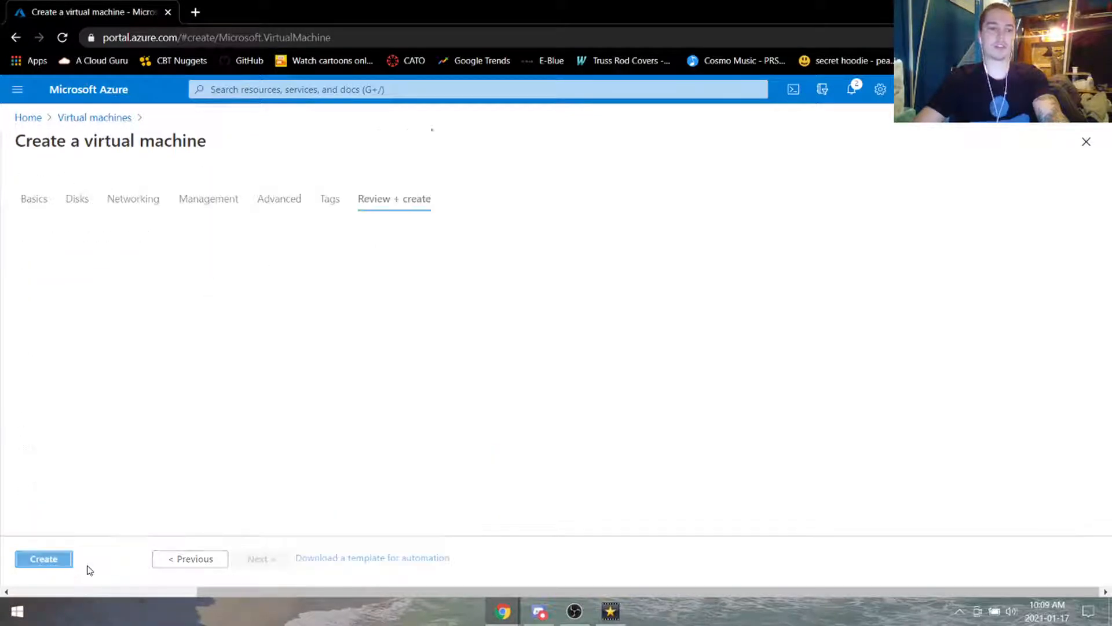
{"action": "left_click", "coordinate": [44, 559]}
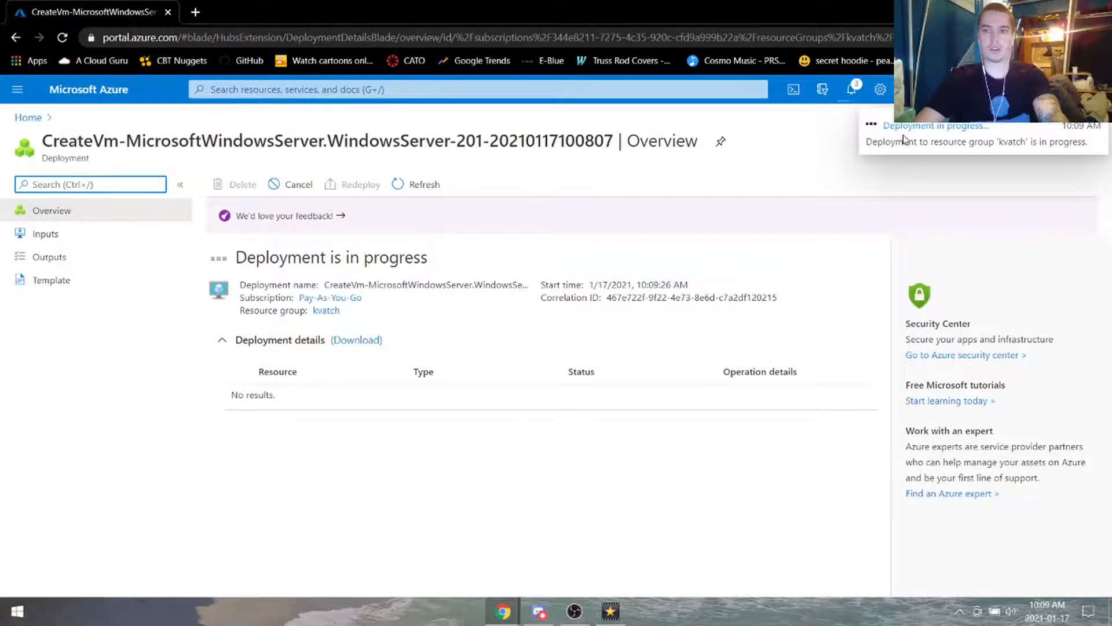
{"action": "left_click", "coordinate": [29, 118]}
Step: Start a new VM named kvm2 in kvatch using the Windows Server 2019 Datacenter image
{"action": "left_click", "coordinate": [278, 173]}
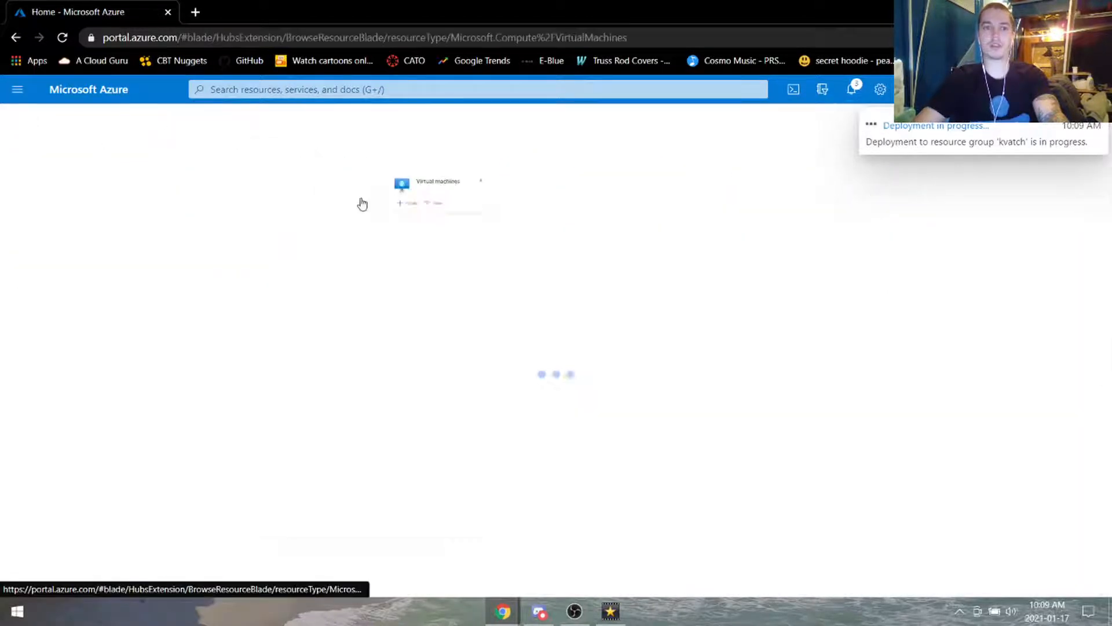
{"action": "left_click", "coordinate": [45, 184]}
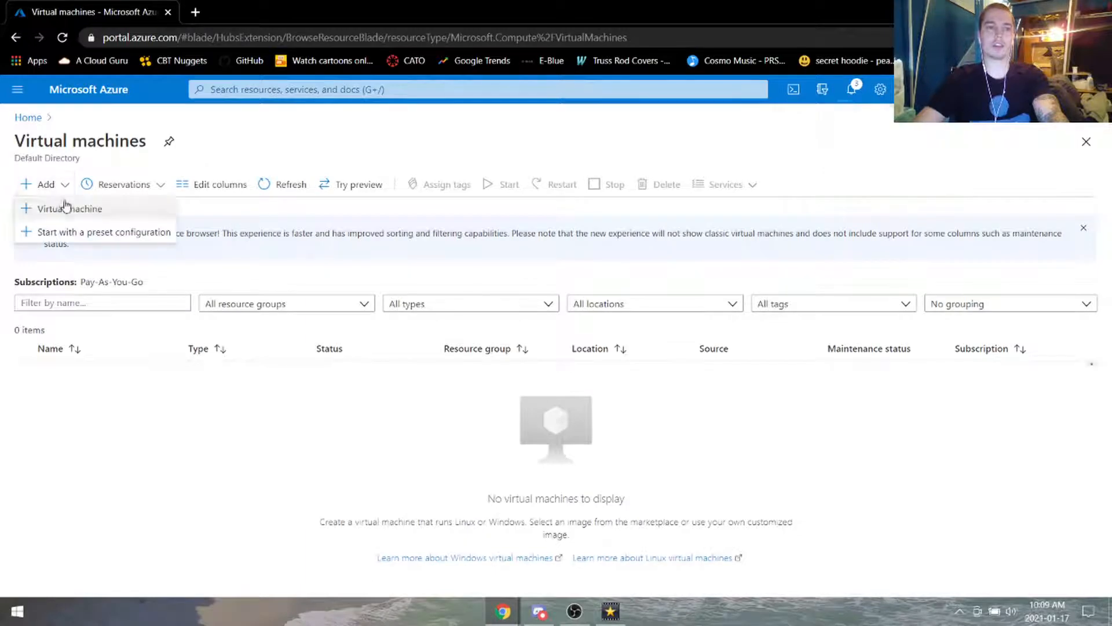
{"action": "left_click", "coordinate": [65, 207]}
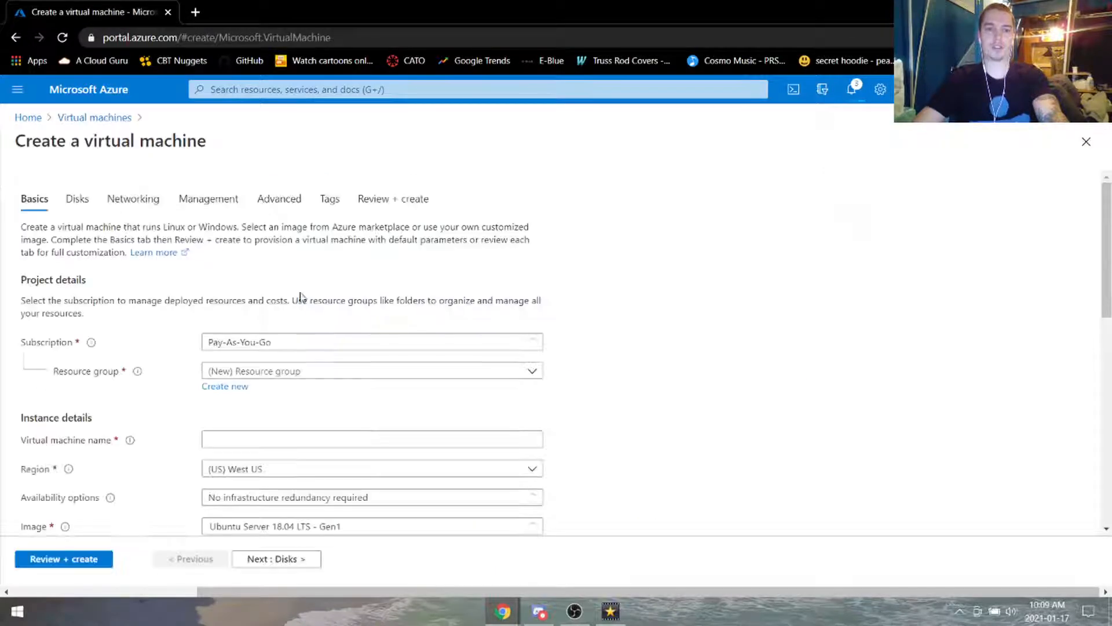
{"action": "left_click", "coordinate": [352, 372]}
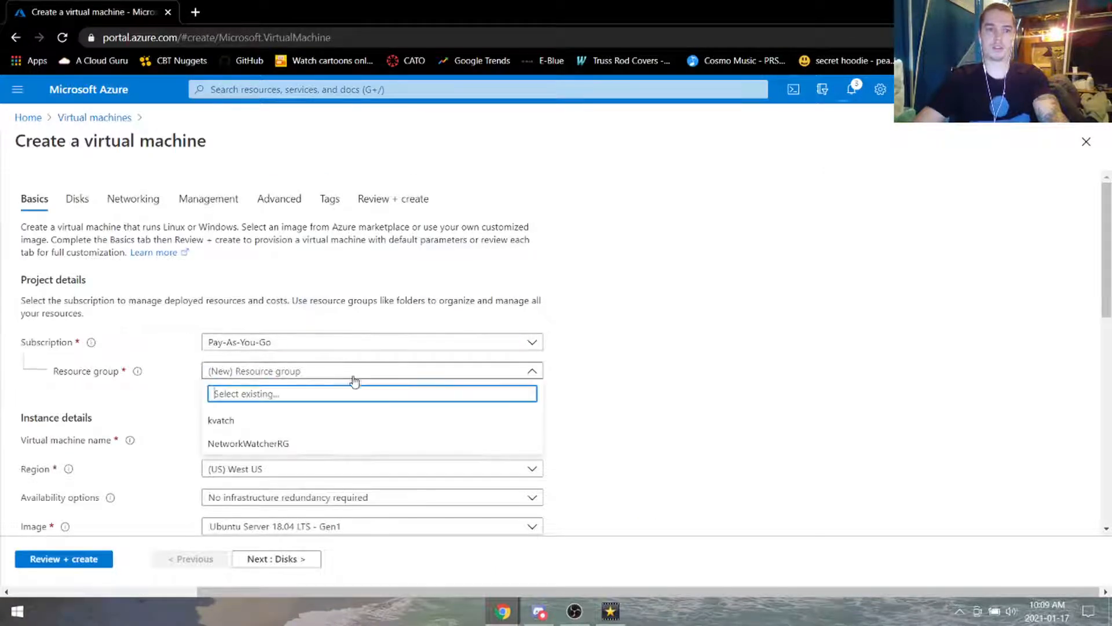
{"action": "left_click", "coordinate": [289, 423]}
{"action": "scroll", "coordinate": [499, 328], "scroll_direction": "down", "scroll_amount": 4}
{"action": "left_click", "coordinate": [296, 223]}
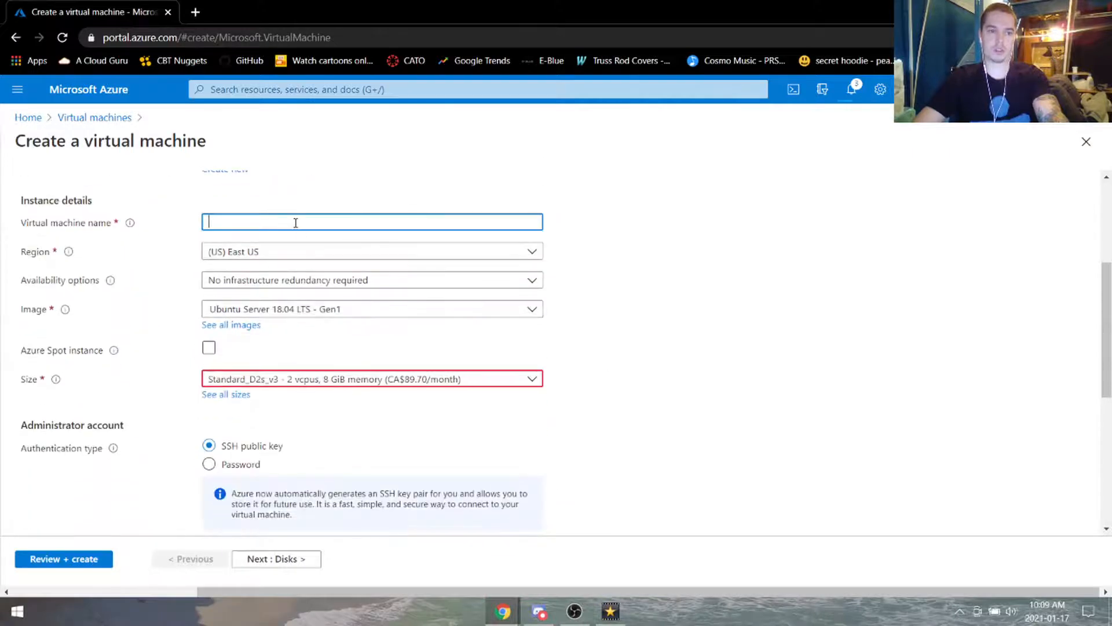
{"action": "type", "text": "kv"}
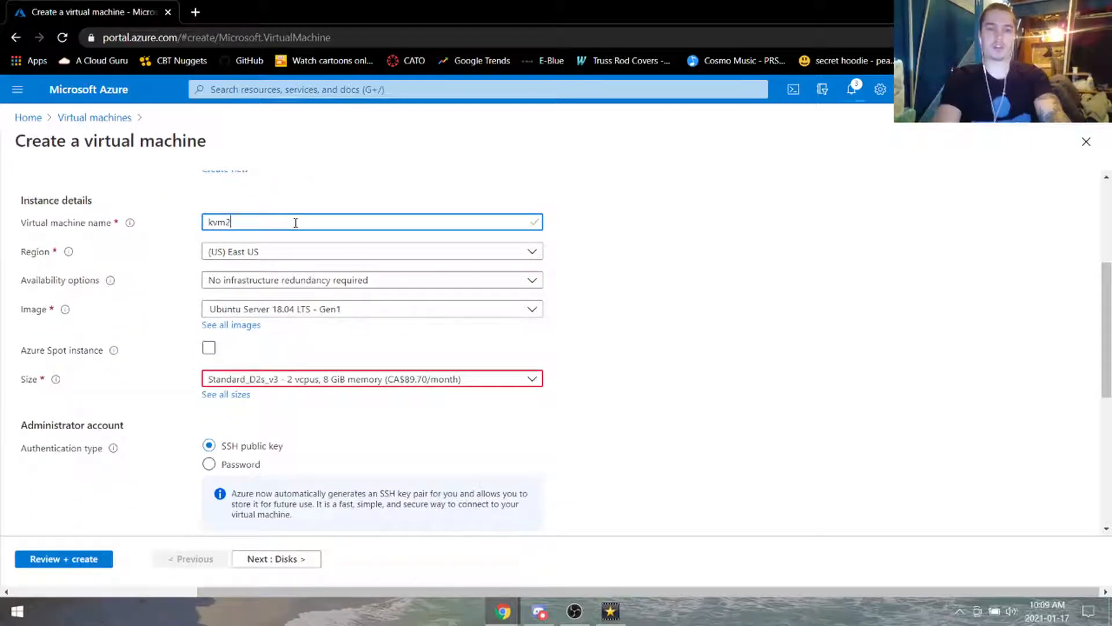
{"action": "type", "text": "m2"}
{"action": "left_click", "coordinate": [359, 309]}
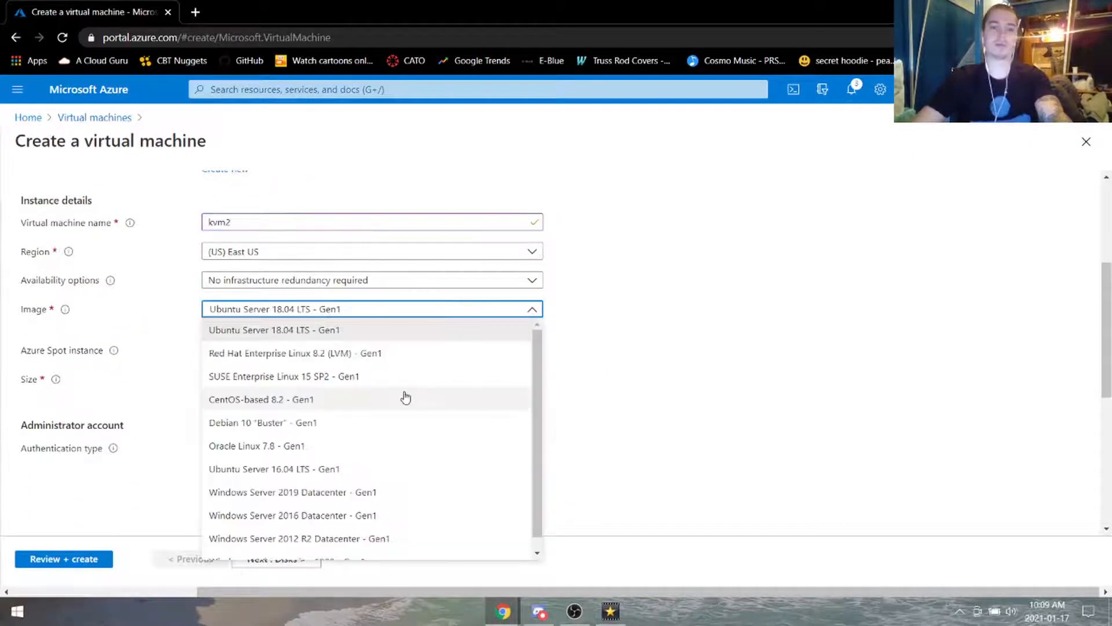
{"action": "scroll", "coordinate": [411, 440], "scroll_direction": "down", "scroll_amount": 1}
{"action": "left_click", "coordinate": [418, 478]}
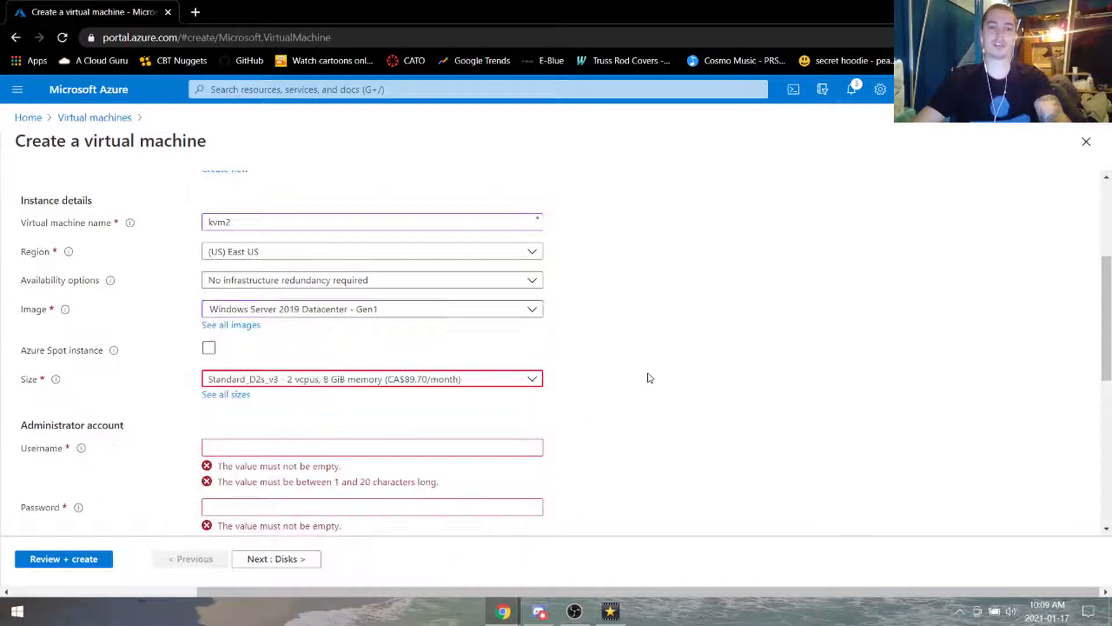
{"action": "left_click", "coordinate": [410, 386]}
{"action": "scroll", "coordinate": [660, 363], "scroll_direction": "down", "scroll_amount": 4}
Step: Enter kvm2's administrator username, password and password confirmation
{"action": "left_click", "coordinate": [306, 226]}
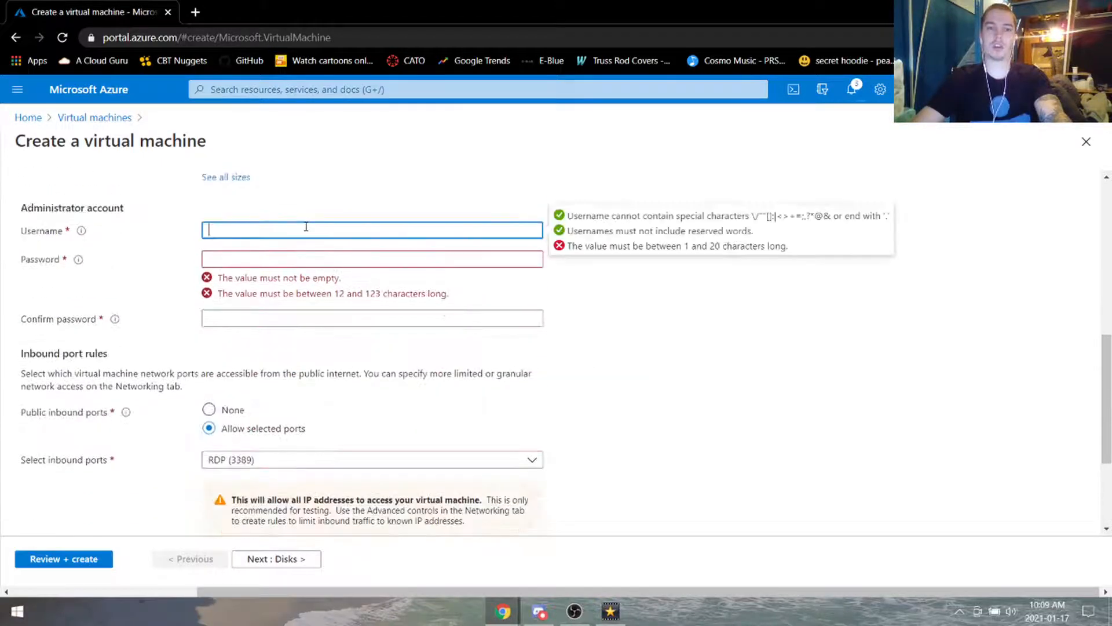
{"action": "type", "text": "9D"}
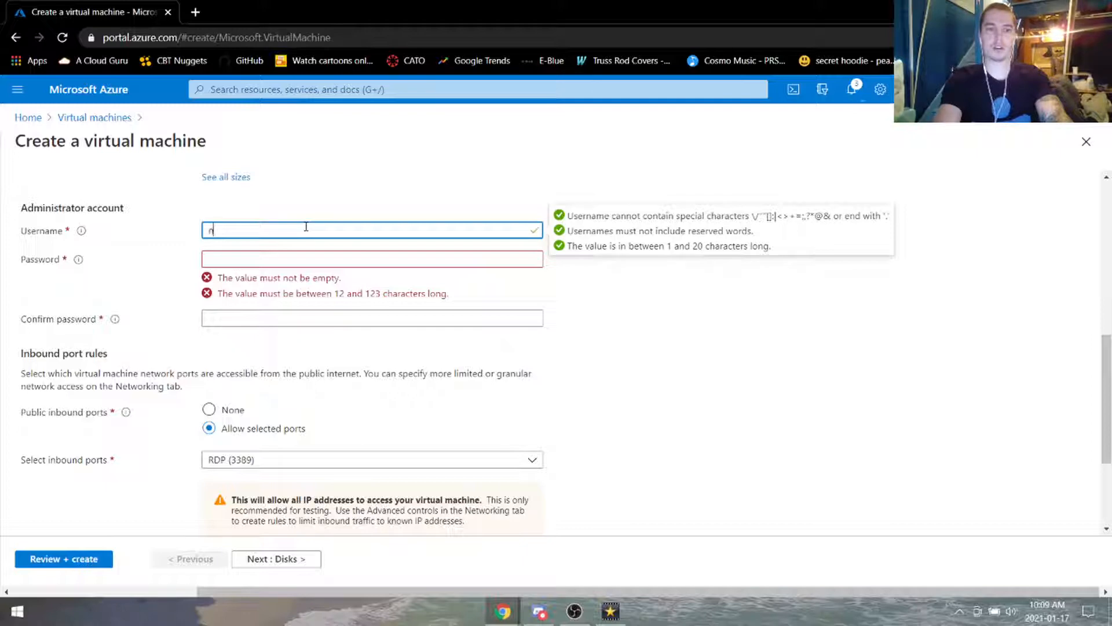
{"action": "key", "text": "Tab"}
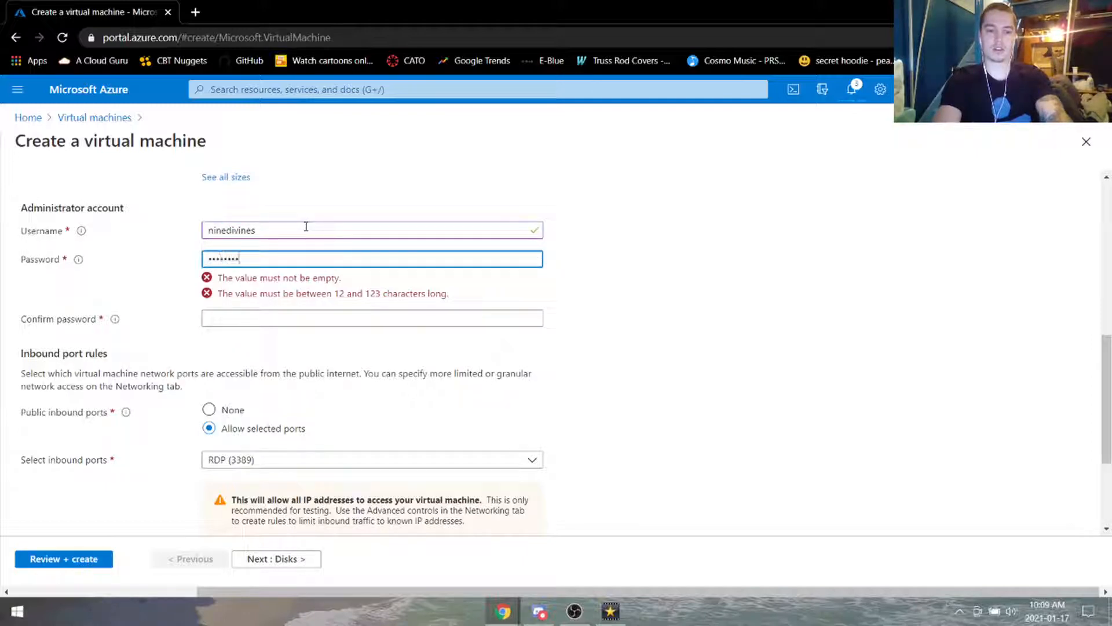
{"action": "type", "text": "!"}
{"action": "key", "text": "Tab"}
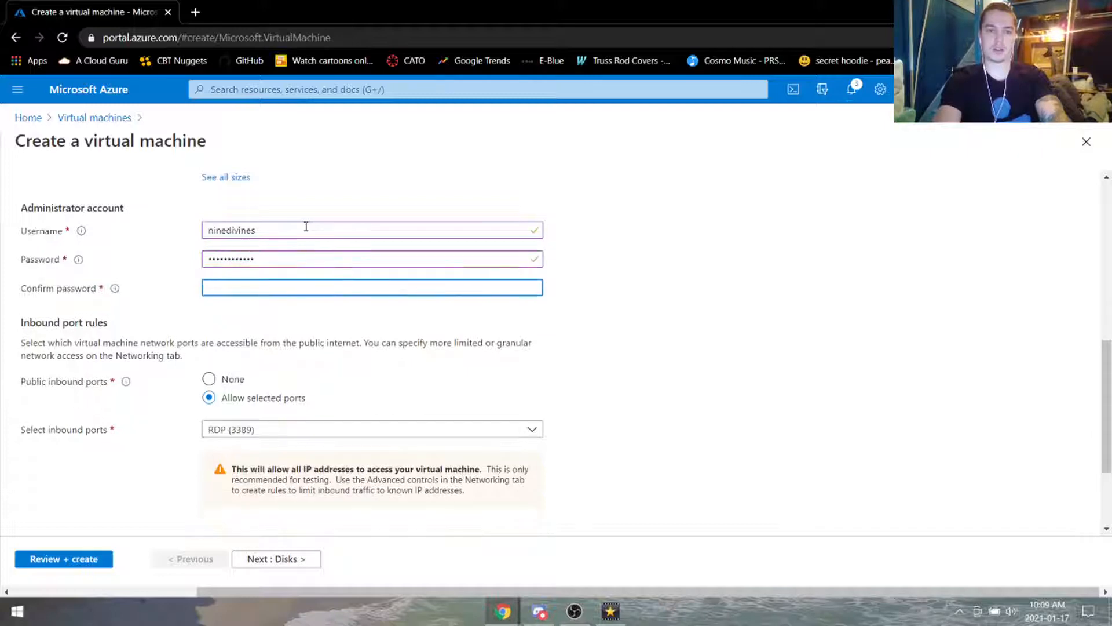
{"action": "type", "text": "•••••••••"}
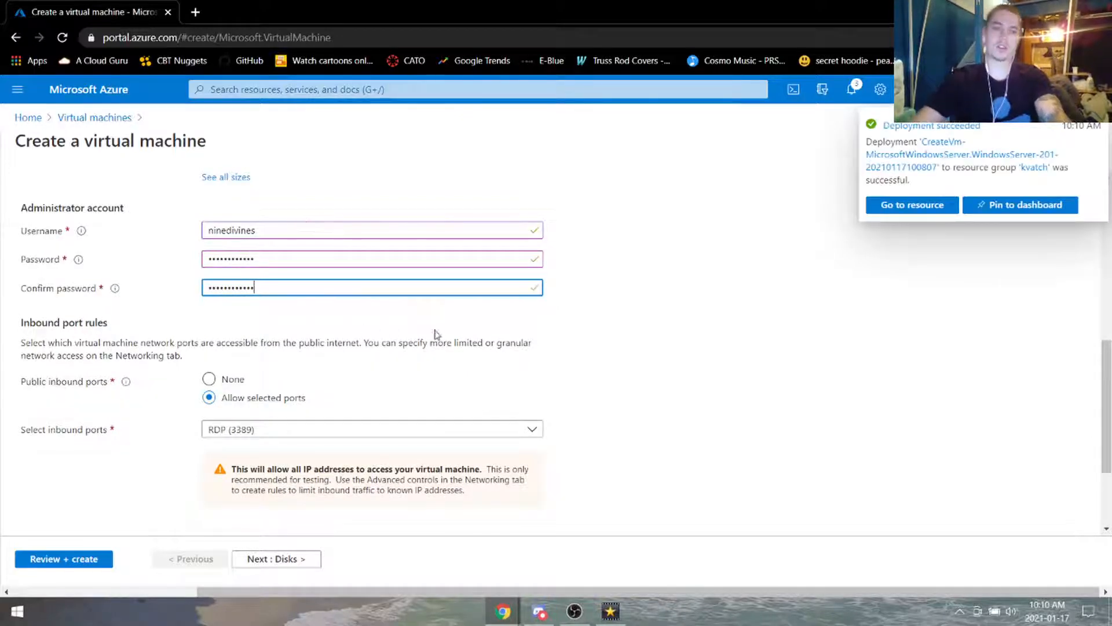
{"action": "scroll", "coordinate": [377, 423], "scroll_direction": "down", "scroll_amount": 3}
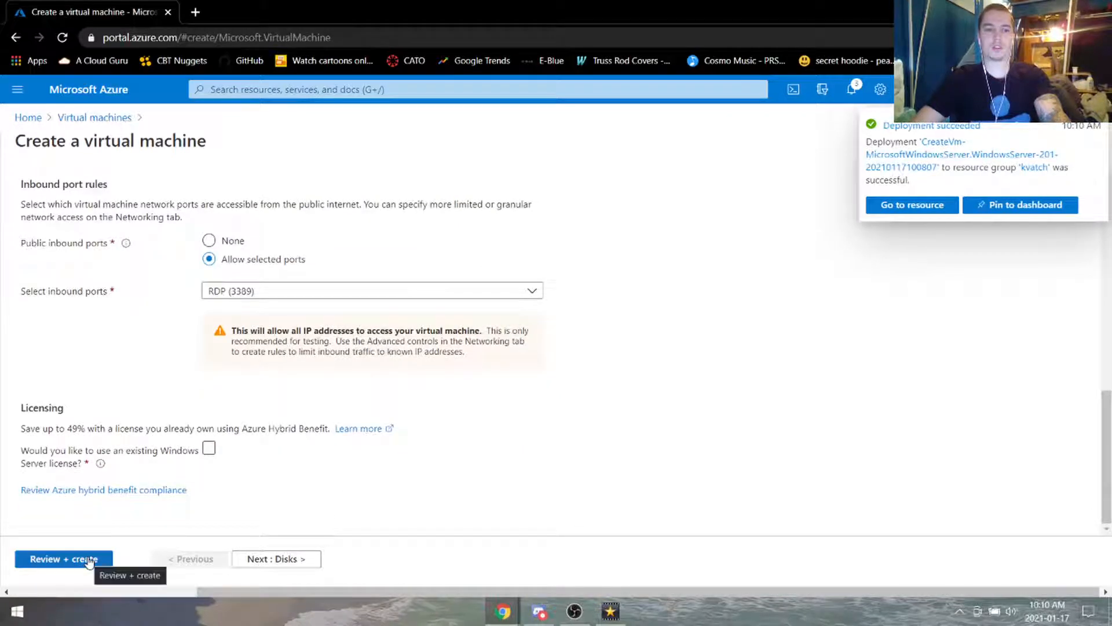
{"action": "scroll", "coordinate": [116, 348], "scroll_direction": "up", "scroll_amount": 12}
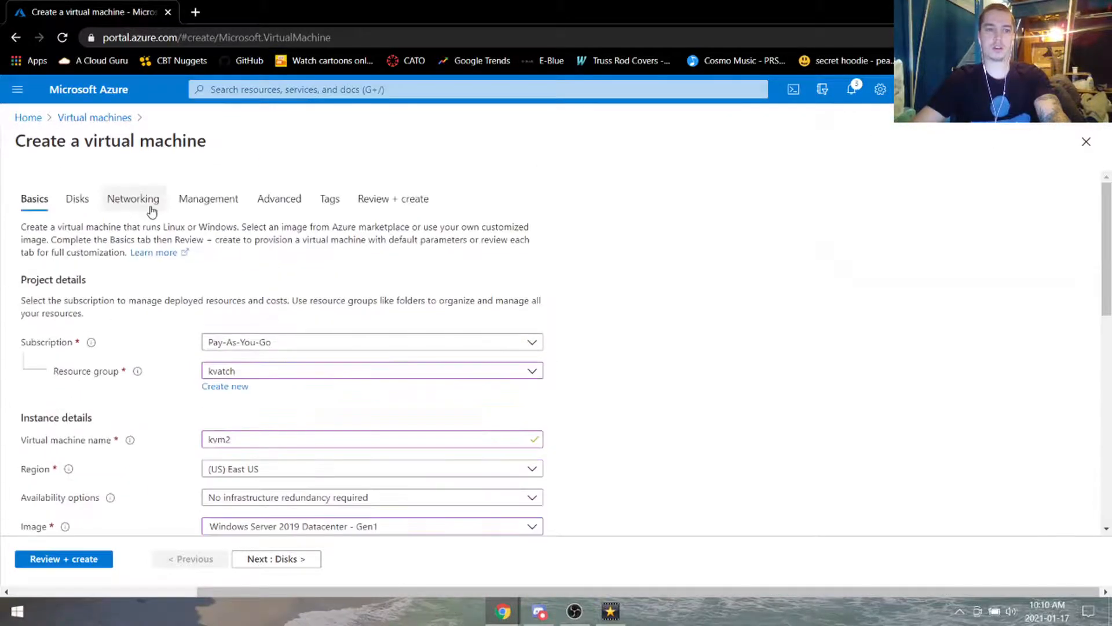
Step: Set kvm2's NIC network security group to None and run Review + create validation
{"action": "left_click", "coordinate": [151, 211]}
{"action": "scroll", "coordinate": [210, 325], "scroll_direction": "down", "scroll_amount": 4}
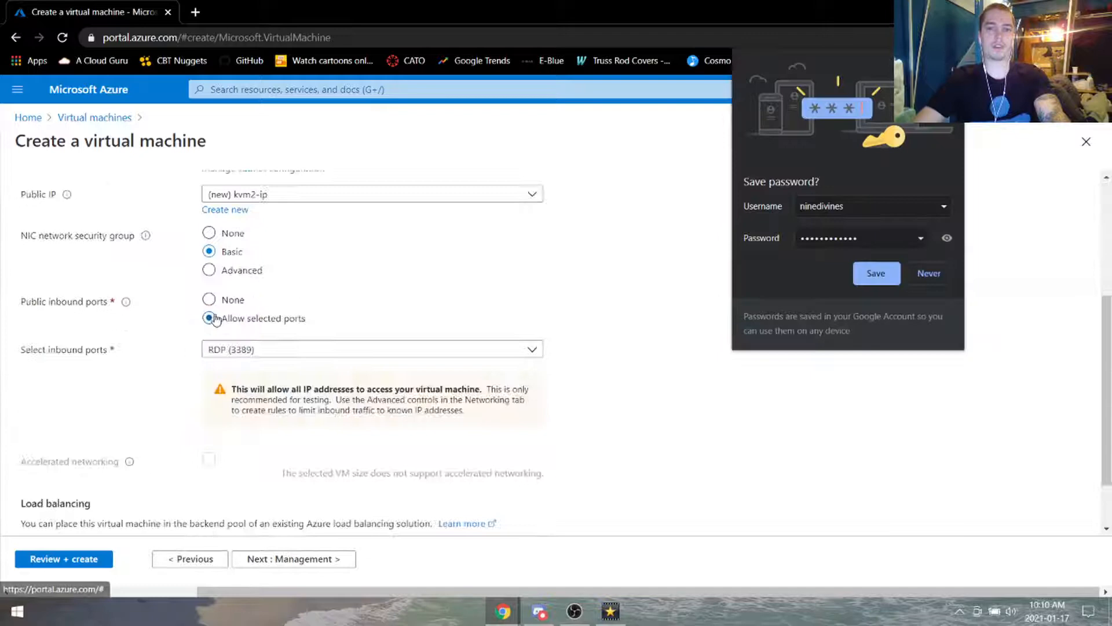
{"action": "left_click", "coordinate": [208, 234]}
{"action": "left_click", "coordinate": [105, 559]}
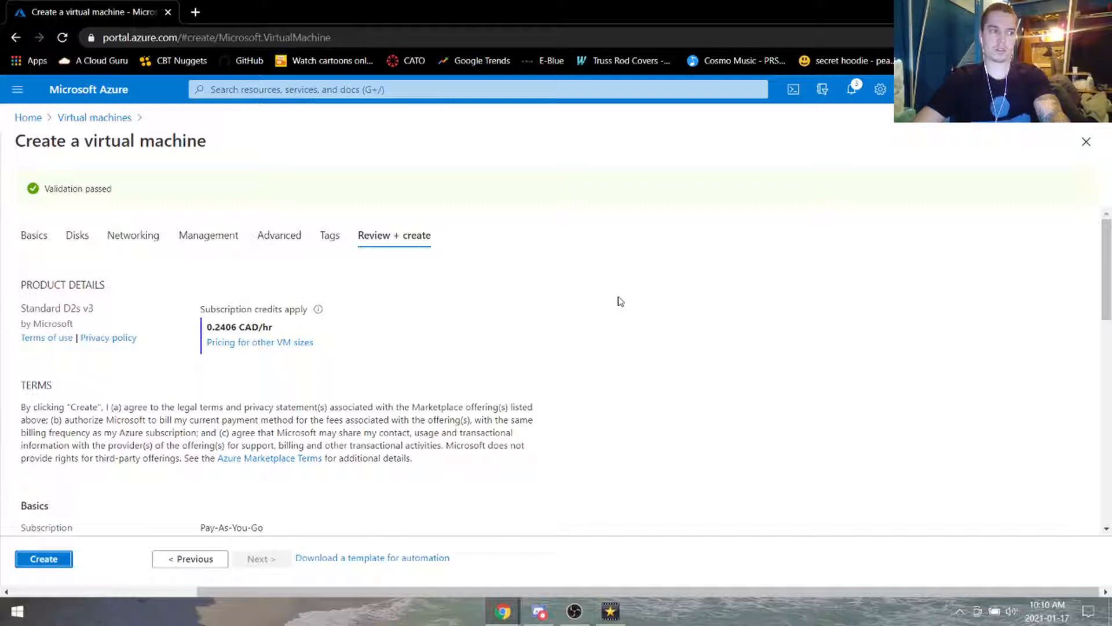
Step: Find and open Application security groups by searching 'application sec'
{"action": "left_click", "coordinate": [320, 90]}
{"action": "type", "text": "a"}
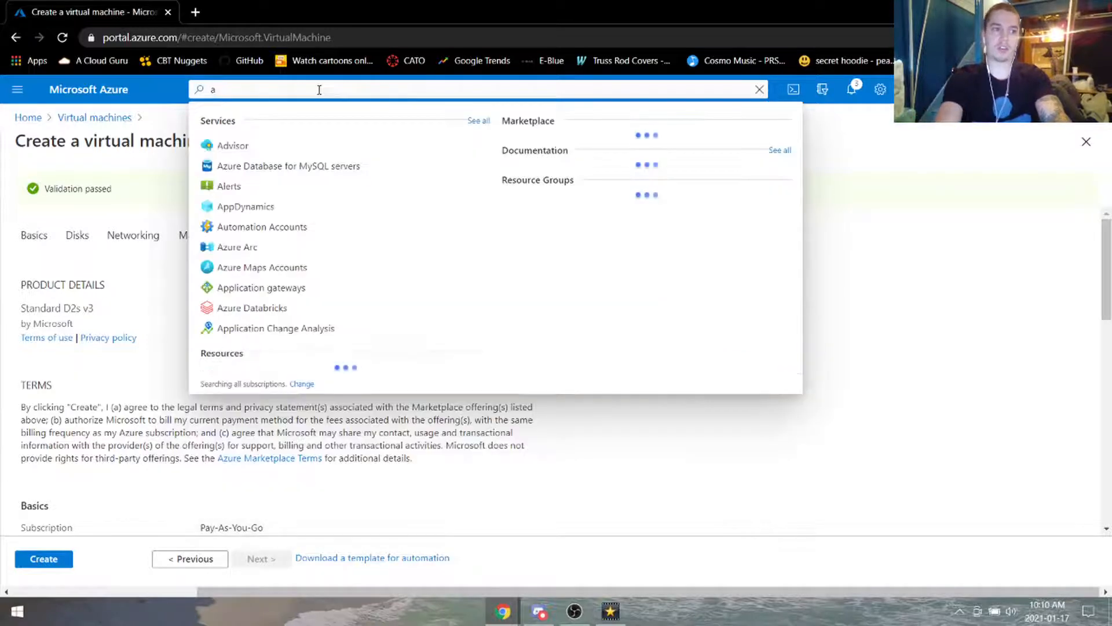
{"action": "type", "text": "pplication sec"}
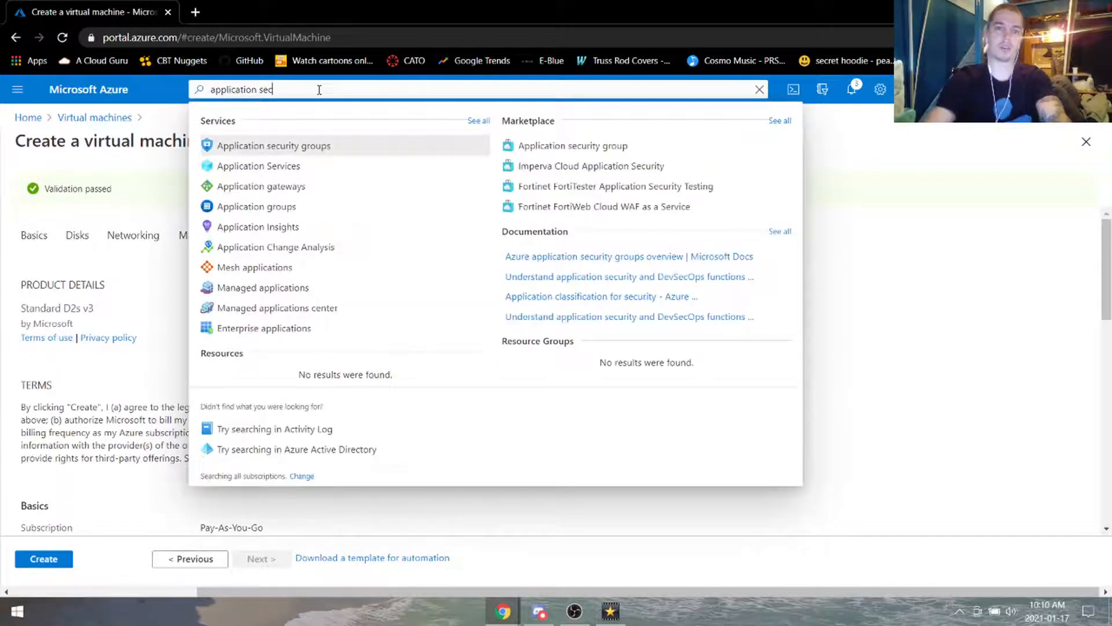
{"action": "left_click", "coordinate": [296, 148]}
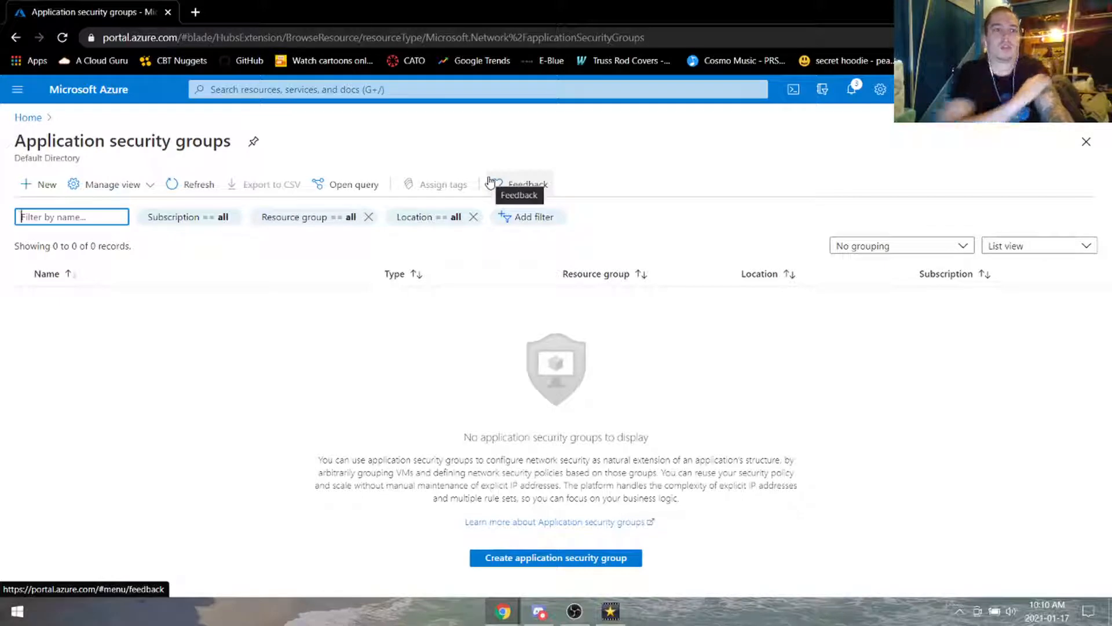
Step: Create application security group kvatchappsec in resource group kvatch, declining the browser password prompt
{"action": "left_click", "coordinate": [36, 192]}
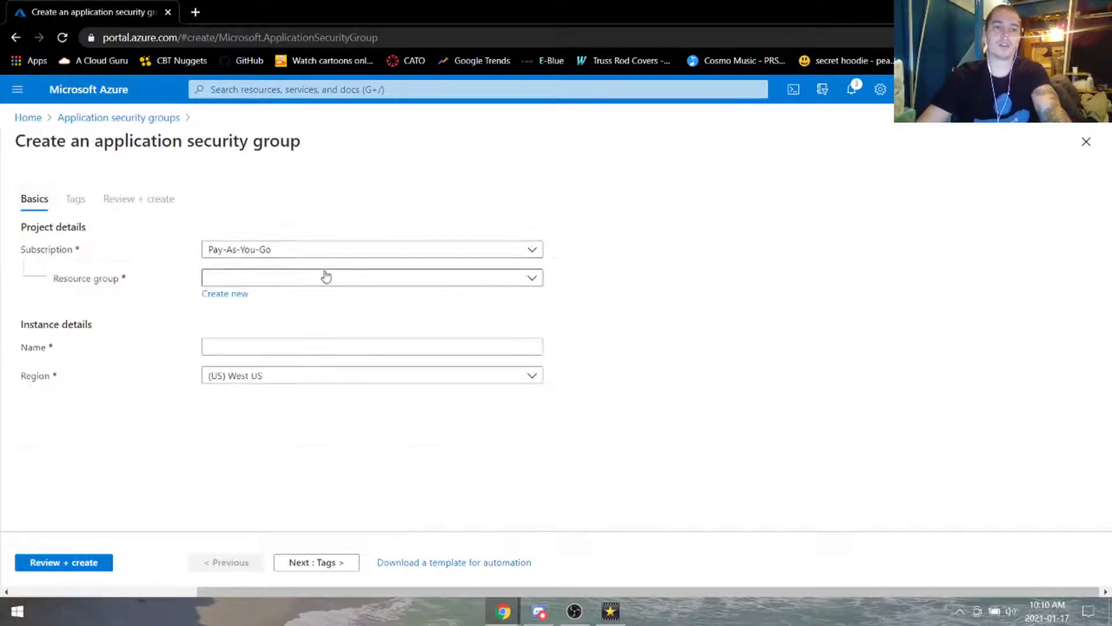
{"action": "left_click", "coordinate": [324, 277]}
{"action": "left_click", "coordinate": [303, 328]}
{"action": "left_click", "coordinate": [316, 347]}
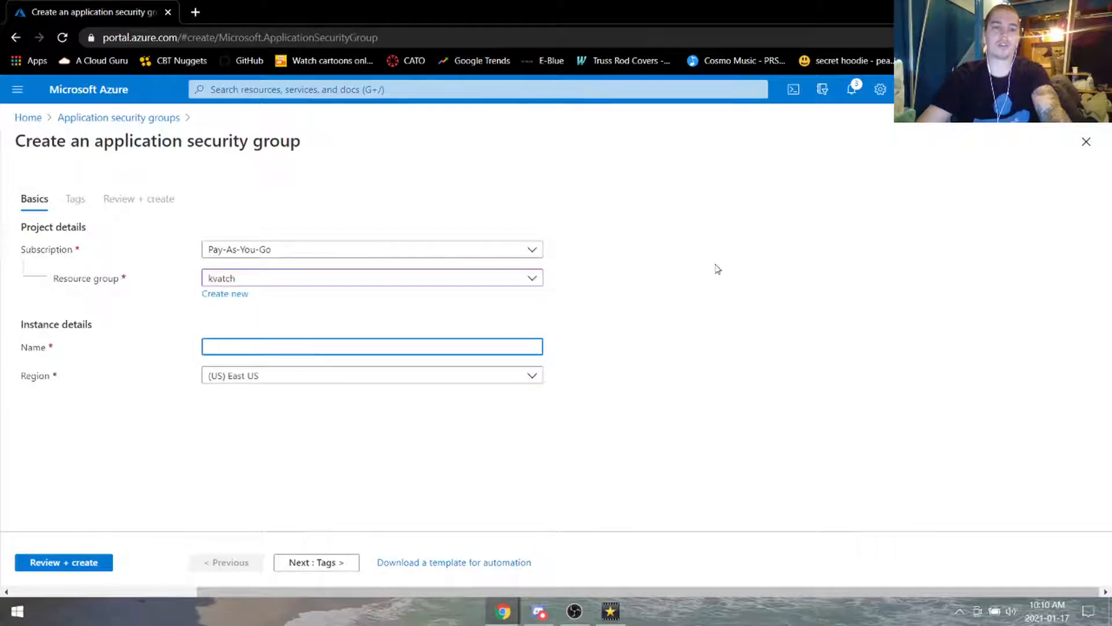
{"action": "type", "text": "kvatchappsec"}
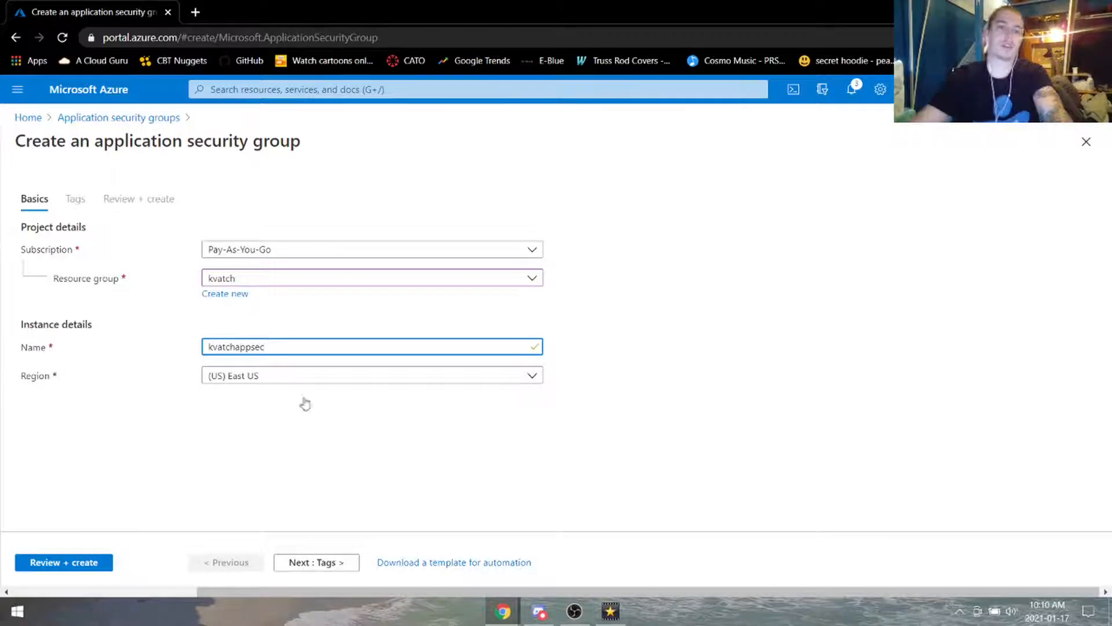
{"action": "left_click", "coordinate": [97, 564]}
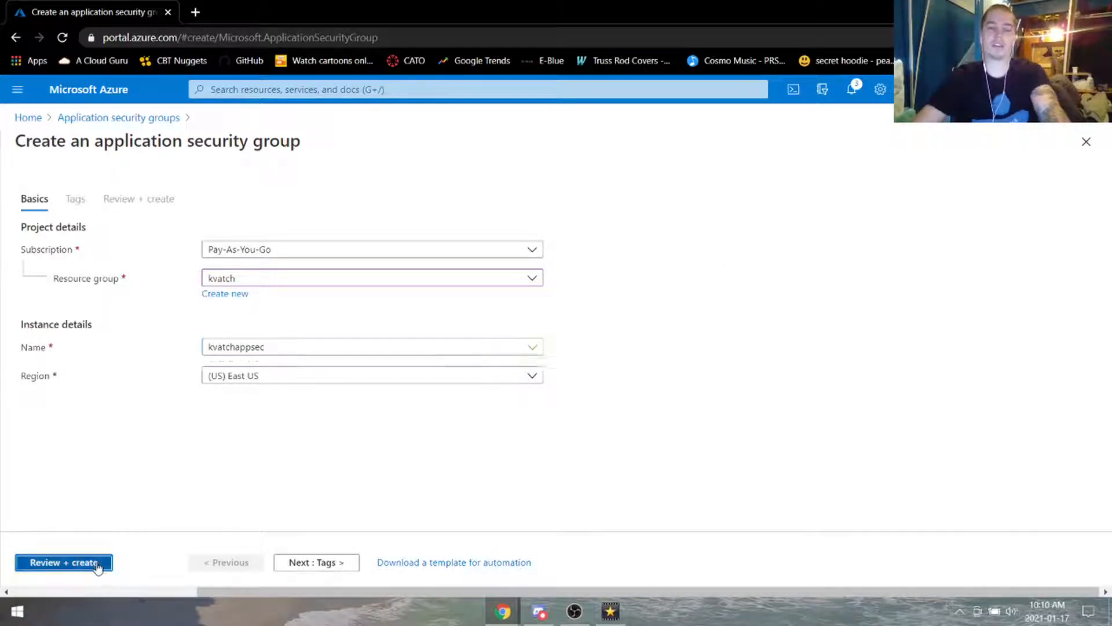
{"action": "left_click", "coordinate": [53, 565]}
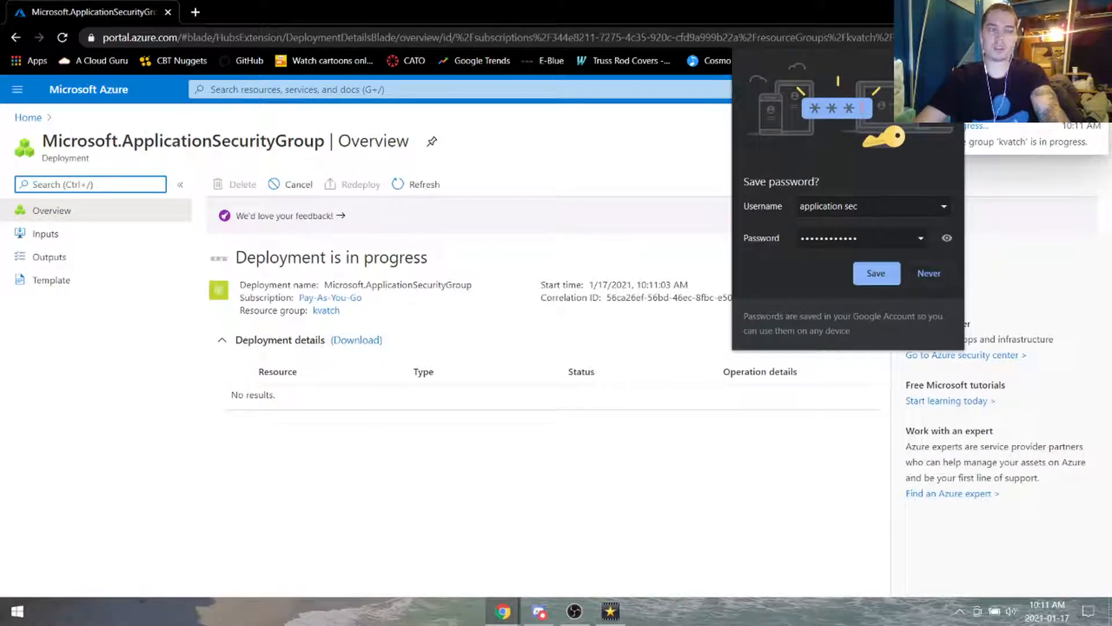
{"action": "left_click", "coordinate": [439, 286]}
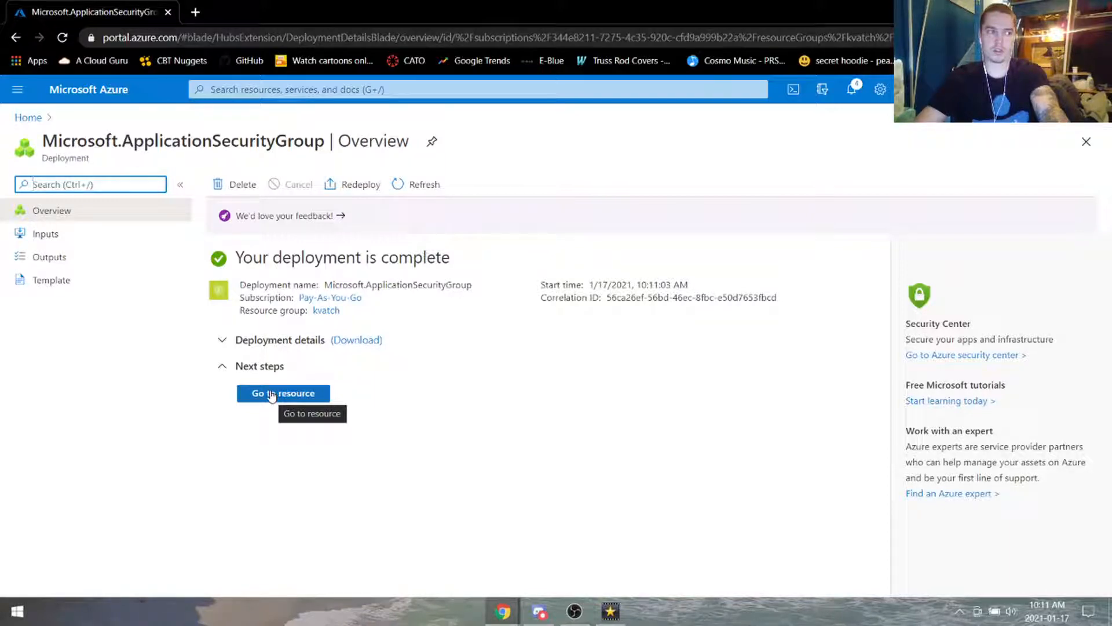
Step: Create network security group kvatchnsg in resource group kvatch and open the new resource
{"action": "left_click", "coordinate": [390, 85]}
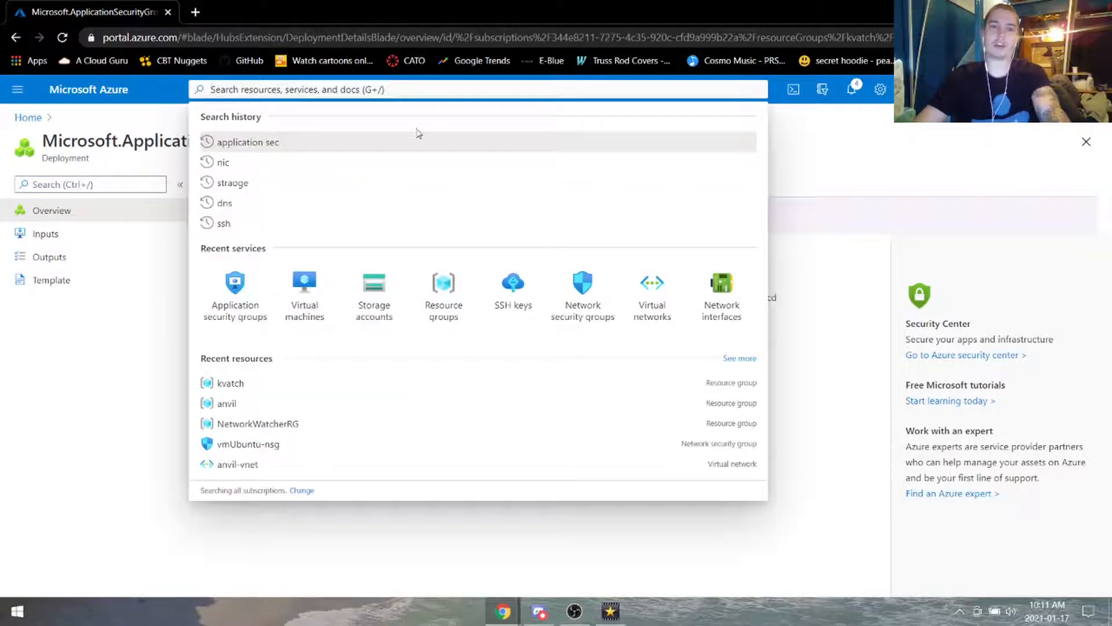
{"action": "left_click", "coordinate": [585, 296]}
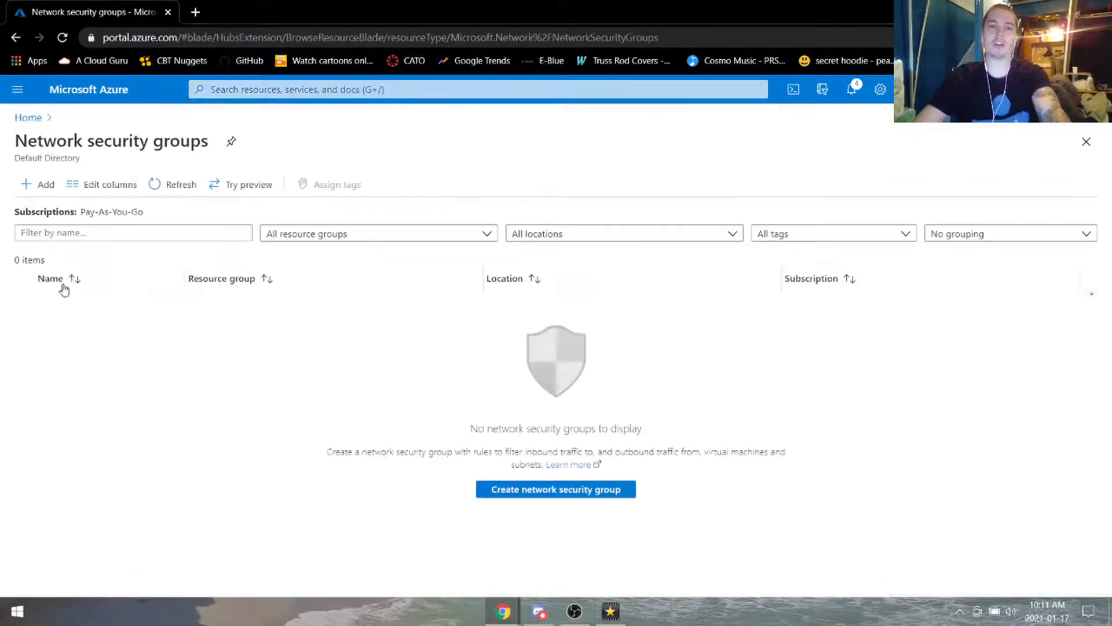
{"action": "left_click", "coordinate": [46, 185]}
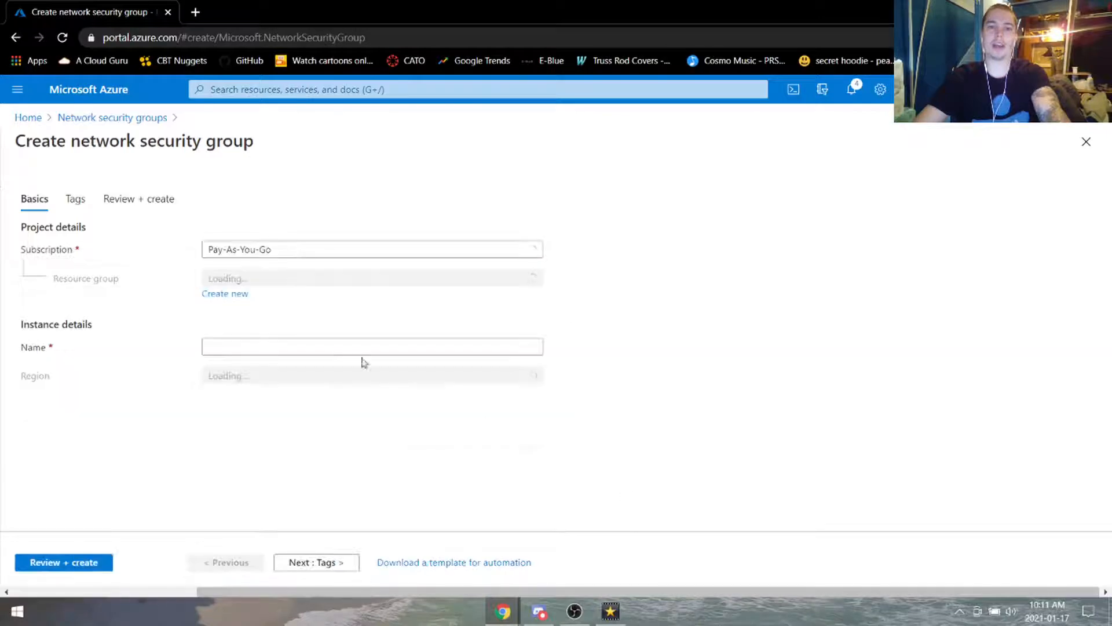
{"action": "left_click", "coordinate": [292, 279]}
{"action": "left_click", "coordinate": [289, 325]}
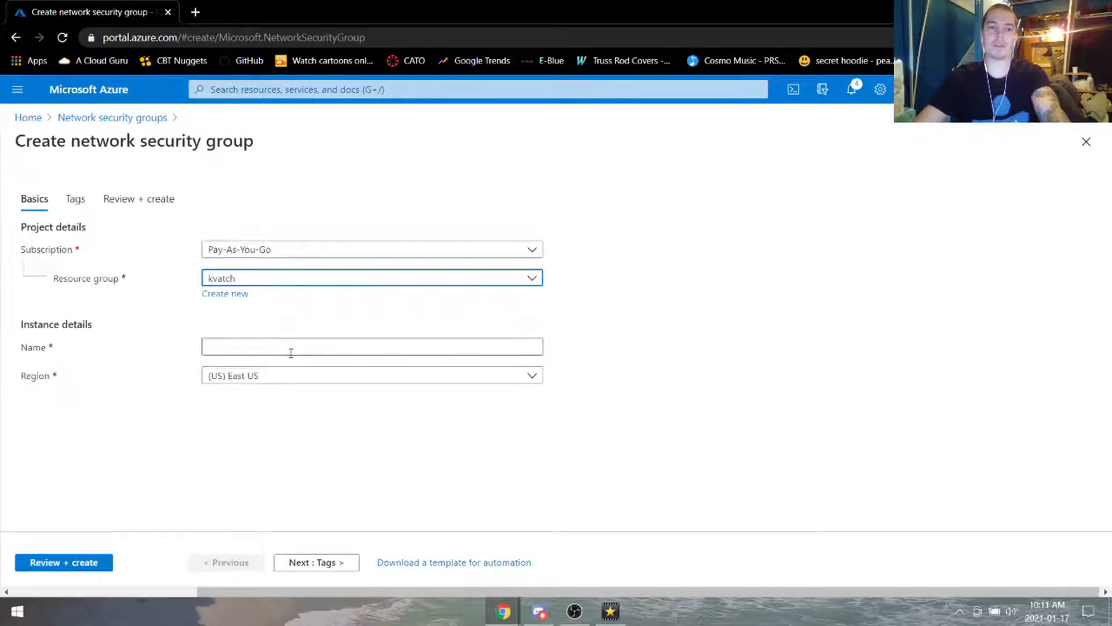
{"action": "left_click", "coordinate": [292, 347]}
{"action": "type", "text": "kvatchnsg"}
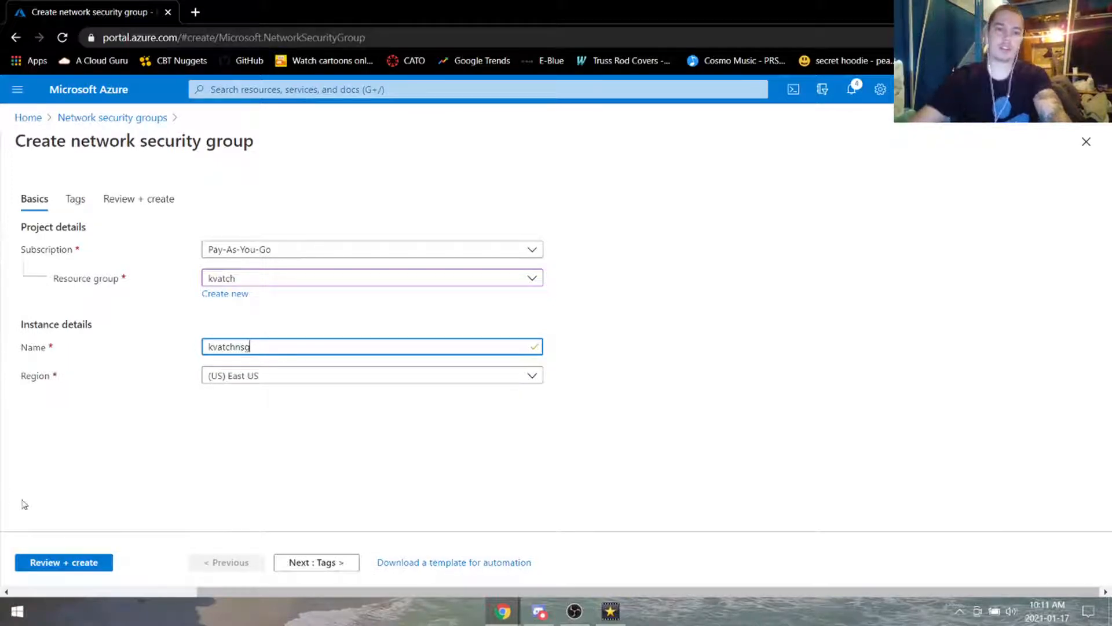
{"action": "left_click", "coordinate": [93, 562]}
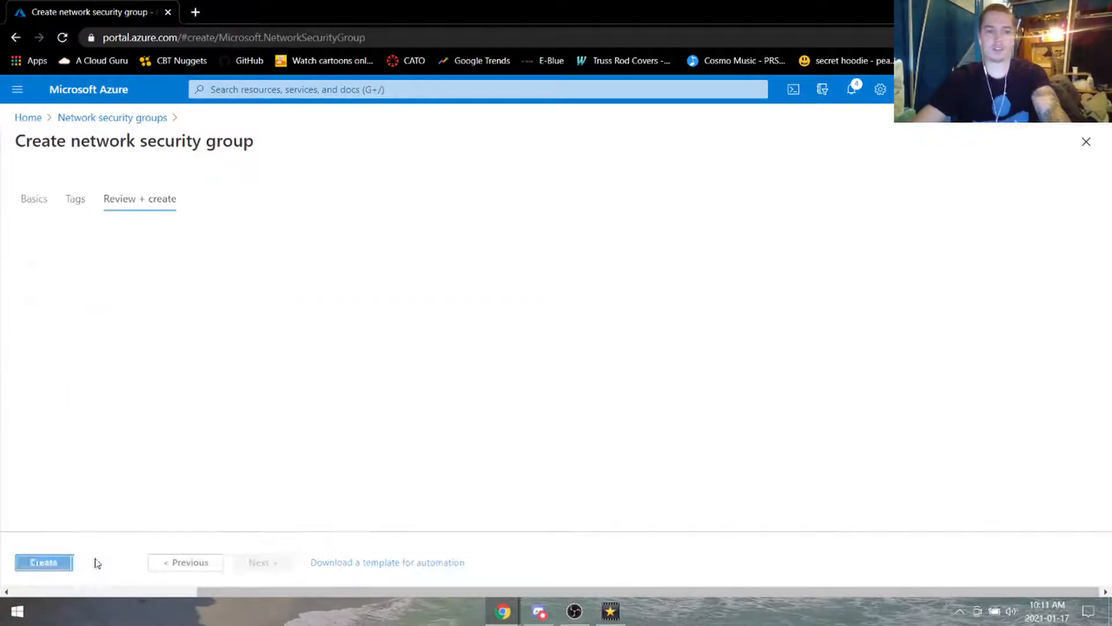
{"action": "left_click", "coordinate": [55, 569]}
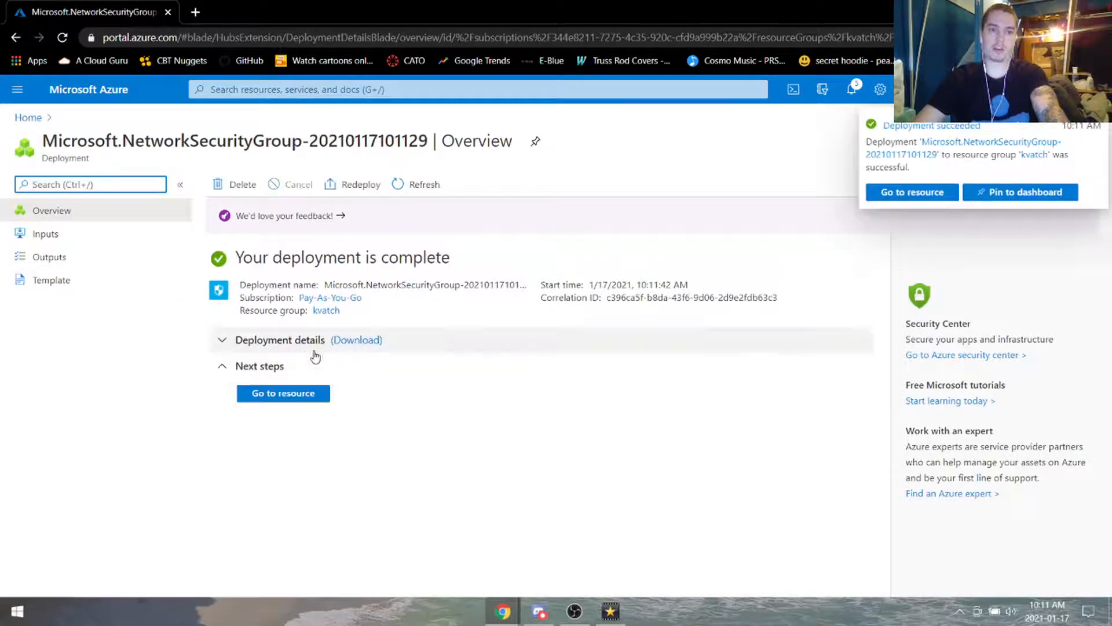
{"action": "left_click", "coordinate": [285, 398]}
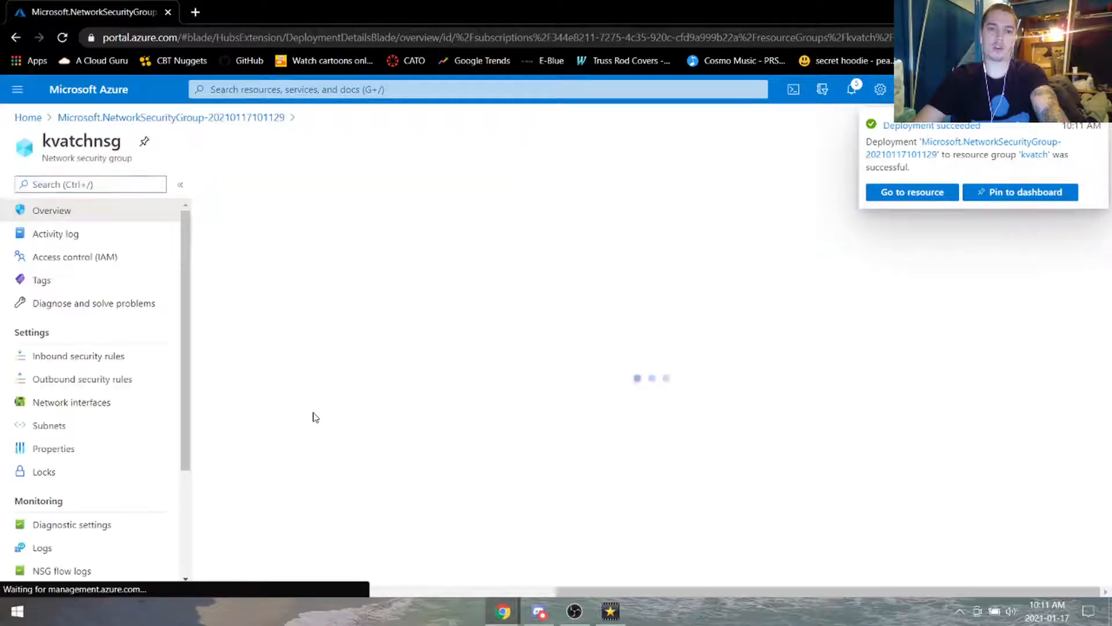
Step: Start a kvatchnsg inbound rule with source Any and destination application security group kvatchappsec
{"action": "left_click", "coordinate": [105, 358]}
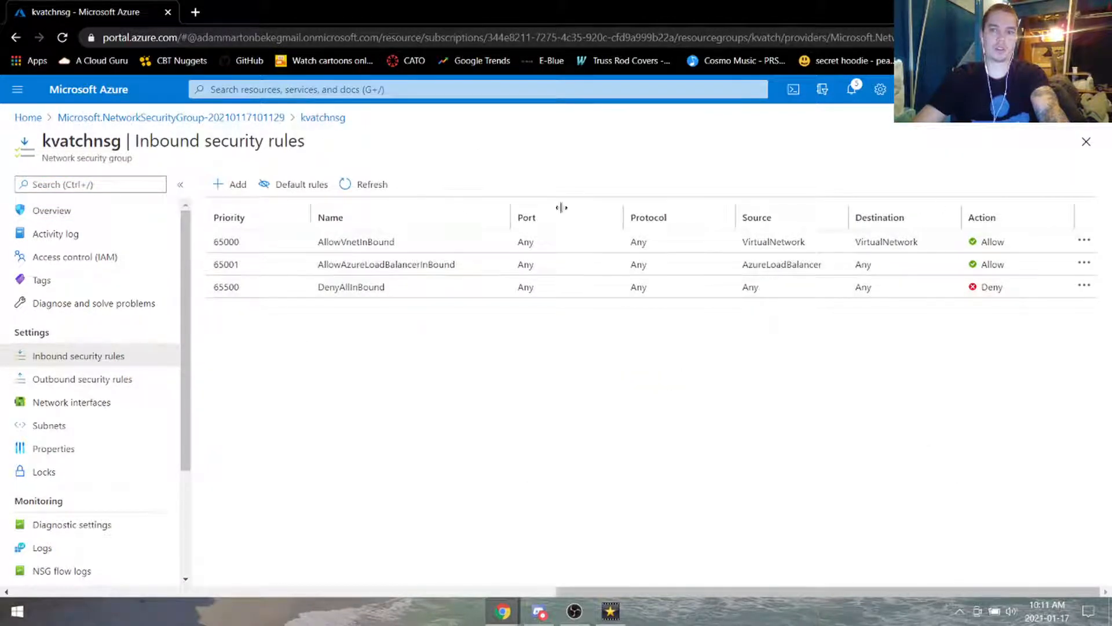
{"action": "left_click", "coordinate": [231, 185]}
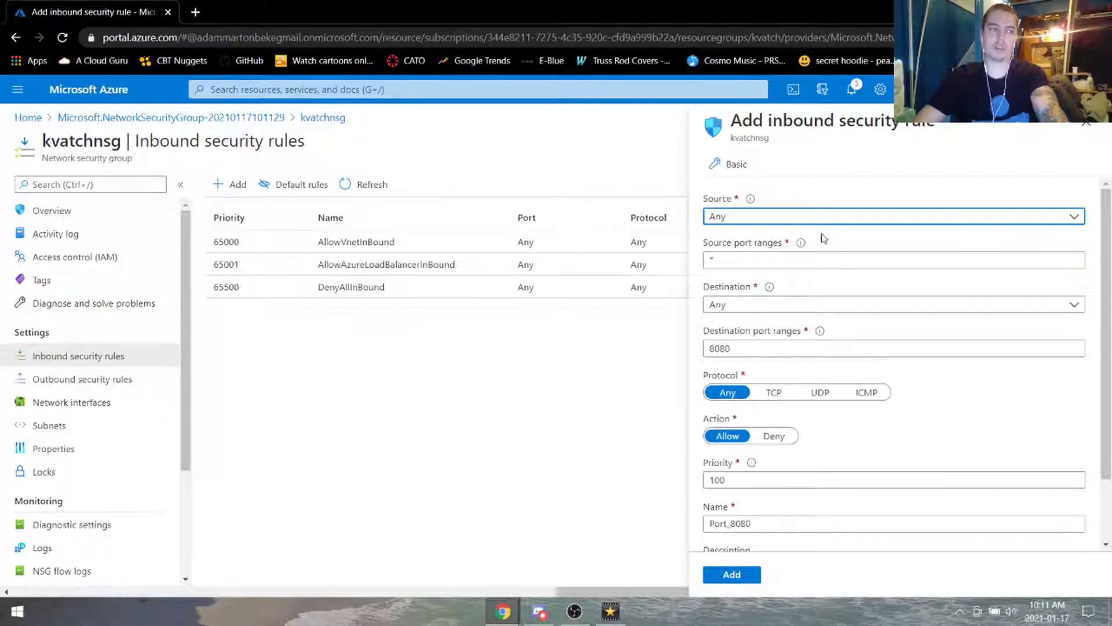
{"action": "left_click", "coordinate": [849, 222]}
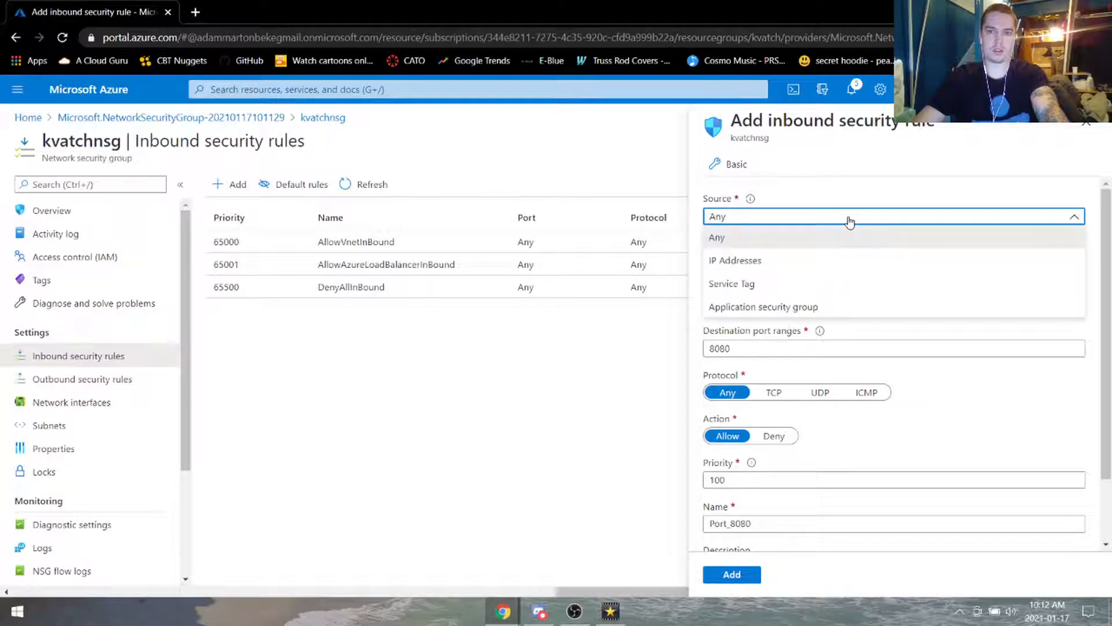
{"action": "left_click", "coordinate": [862, 189]}
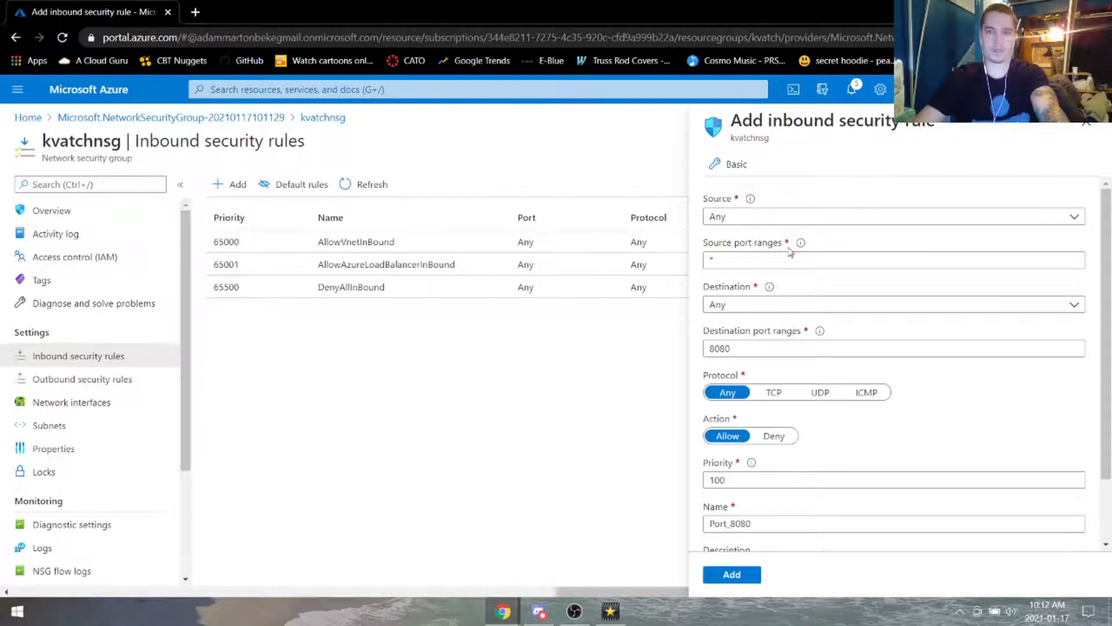
{"action": "left_click", "coordinate": [777, 305]}
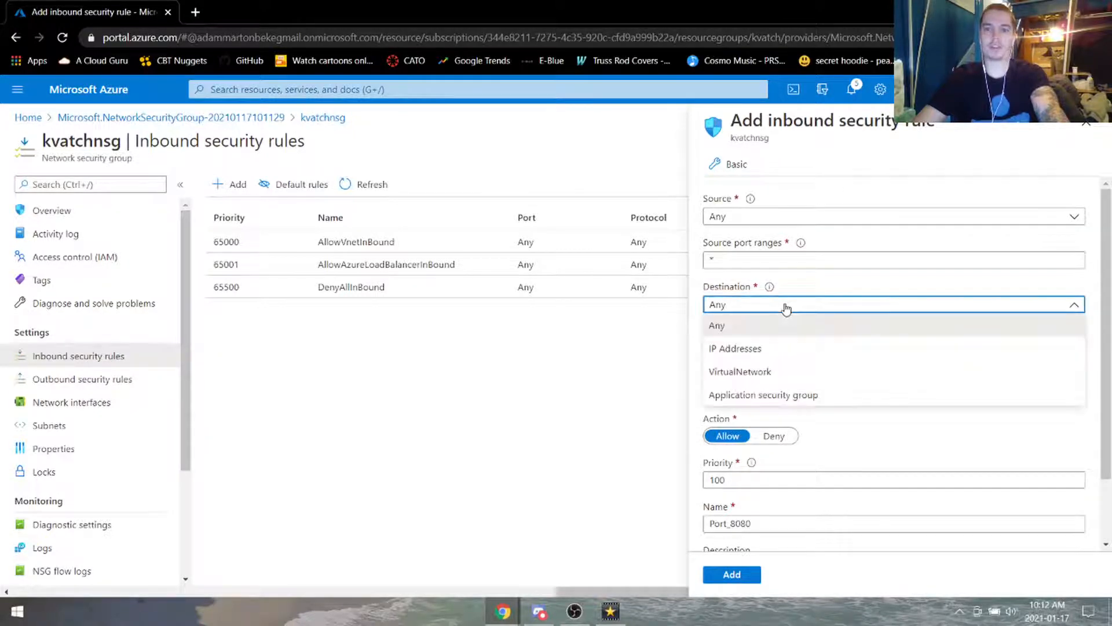
{"action": "left_click", "coordinate": [771, 393]}
{"action": "left_click", "coordinate": [787, 352]}
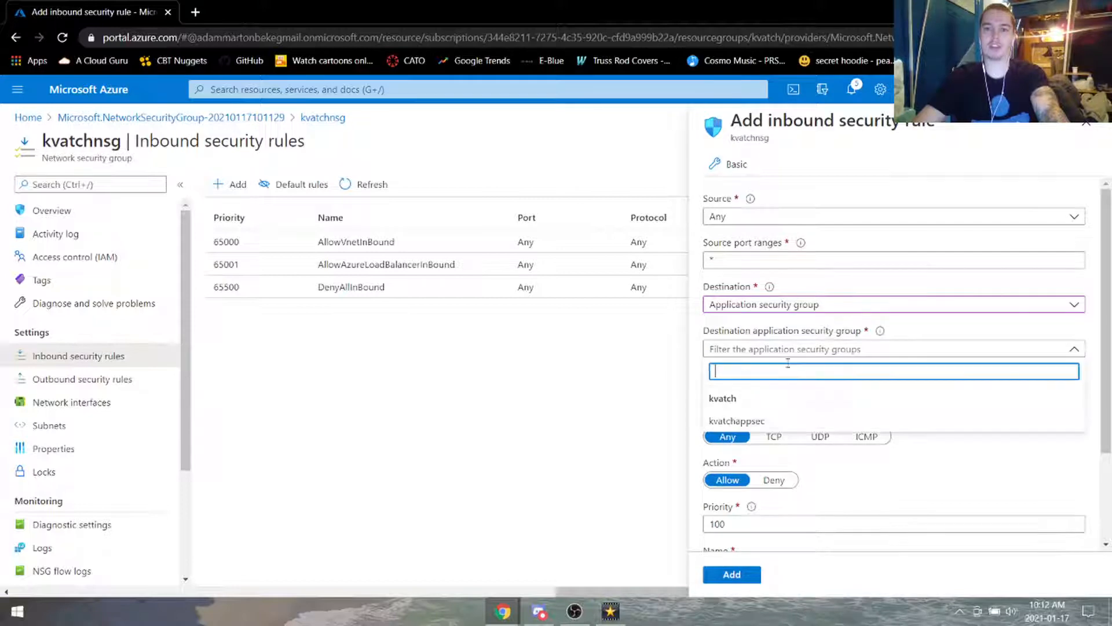
{"action": "left_click", "coordinate": [733, 420]}
Step: Give the rule ports 80,443, priority 124 and name WebServers_rule, then add it
{"action": "key", "text": "Tab"}
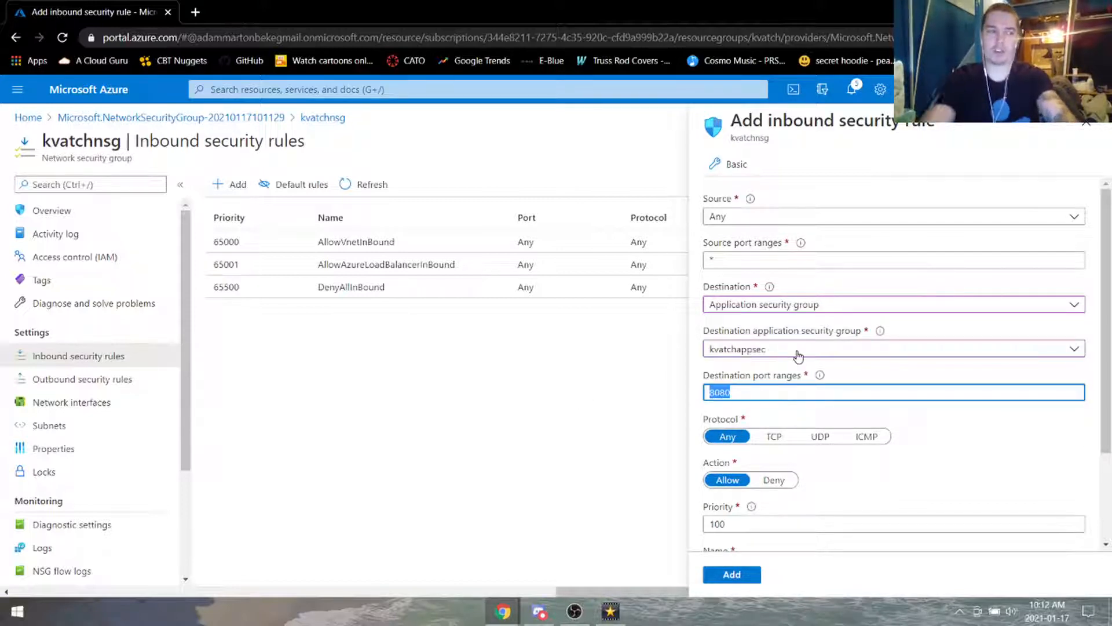
{"action": "type", "text": "8"}
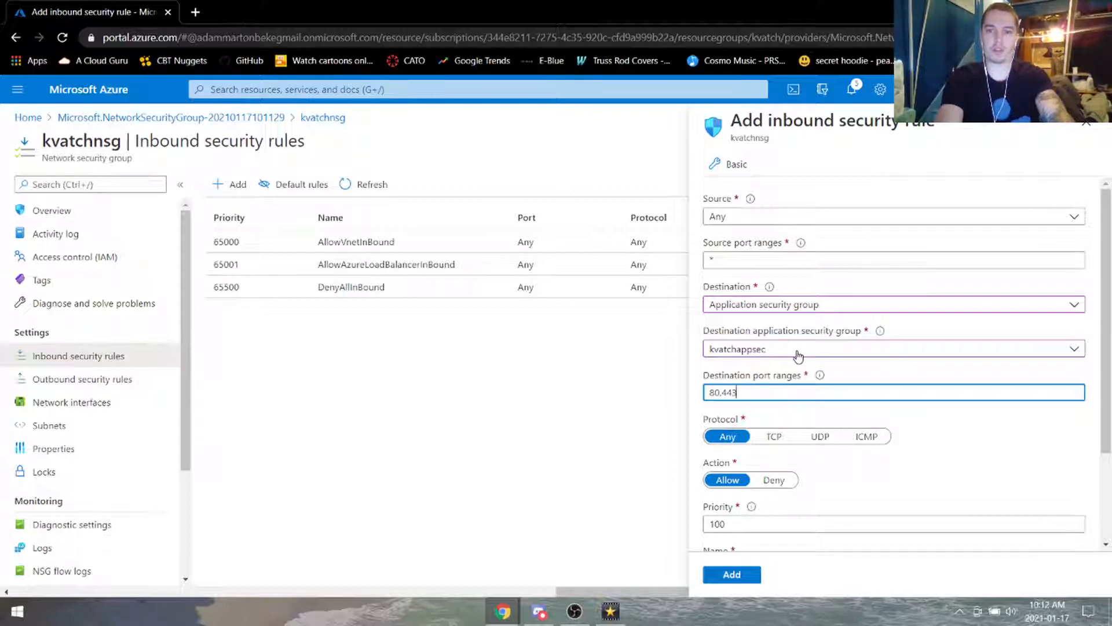
{"action": "type", "text": "0,443"}
{"action": "left_click", "coordinate": [927, 442]}
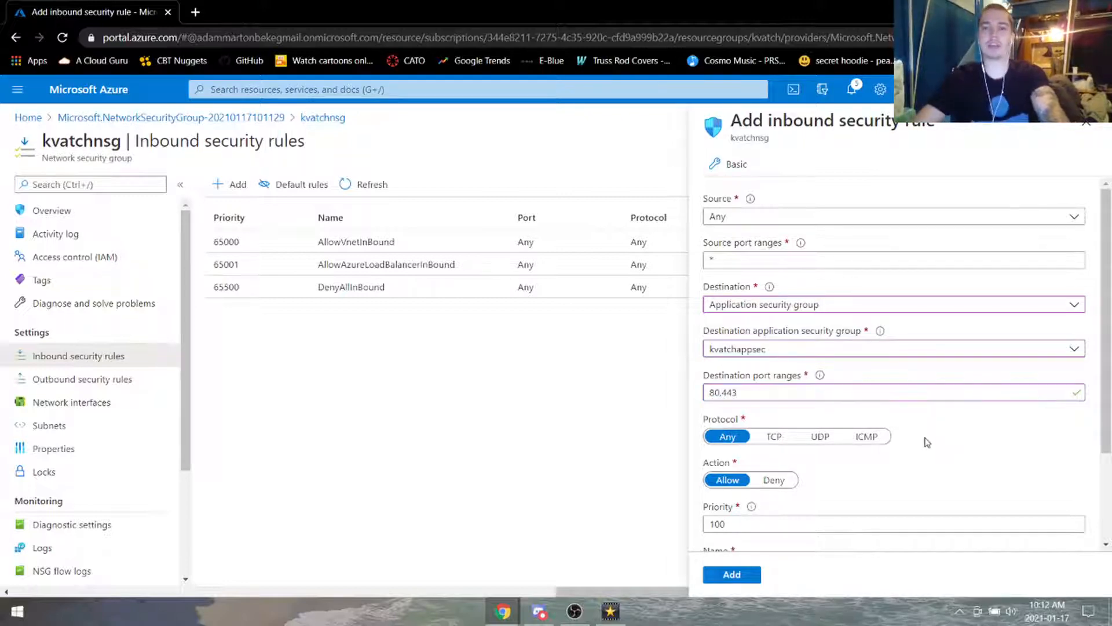
{"action": "scroll", "coordinate": [956, 457], "scroll_direction": "down", "scroll_amount": 1}
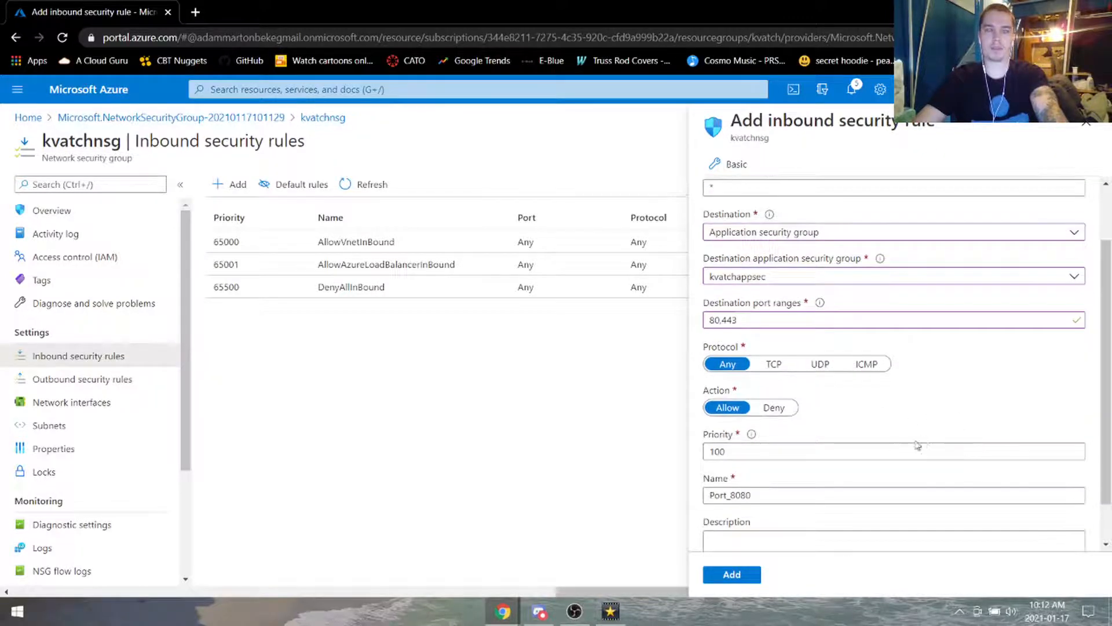
{"action": "left_click_drag", "start_coordinate": [753, 450], "coordinate": [704, 455]}
{"action": "type", "text": "124"}
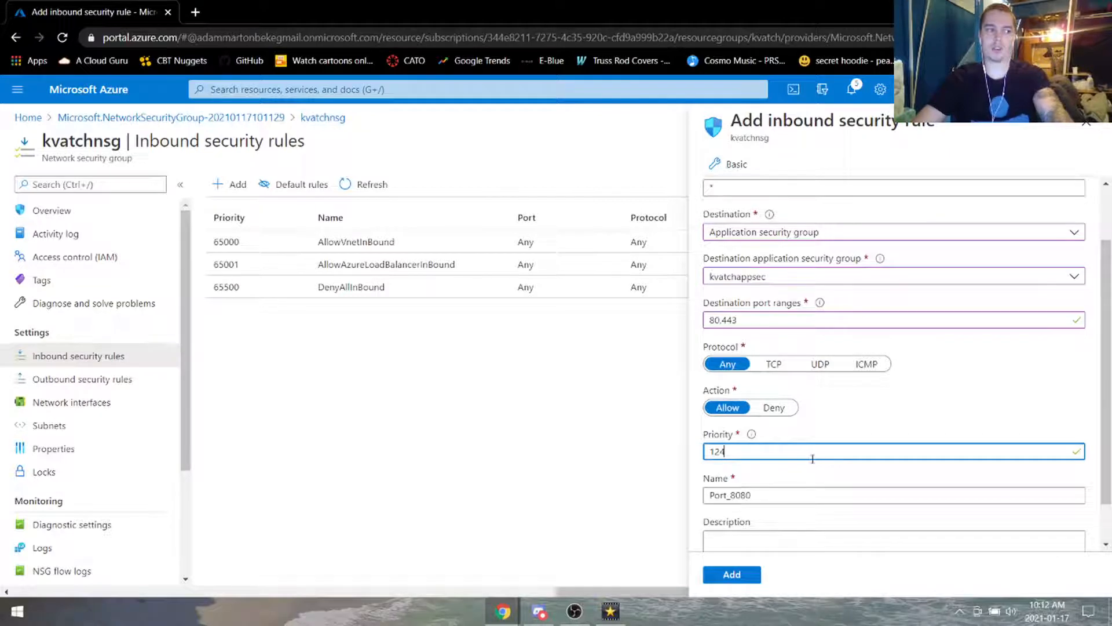
{"action": "double_click", "coordinate": [785, 493]}
{"action": "type", "text": "WebServers_r"}
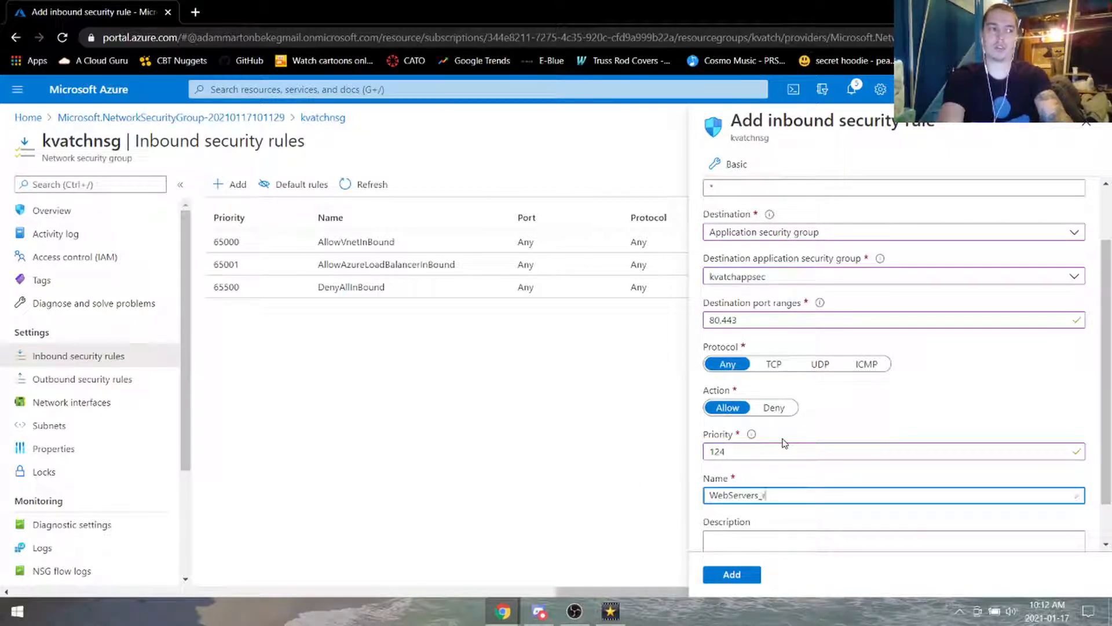
{"action": "type", "text": "ule"}
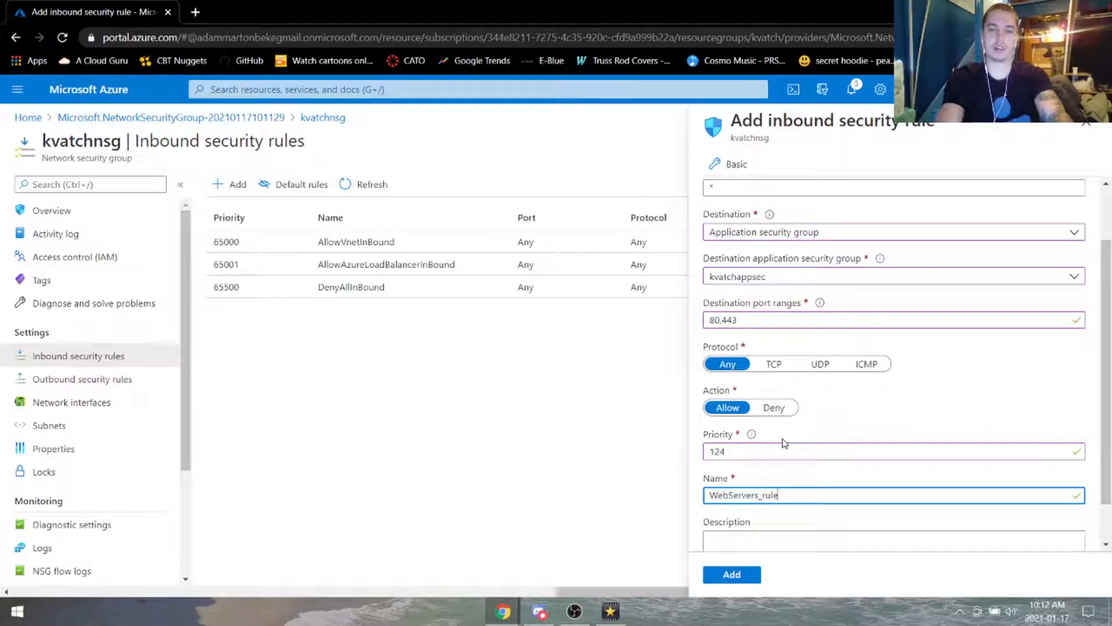
{"action": "left_click", "coordinate": [741, 582]}
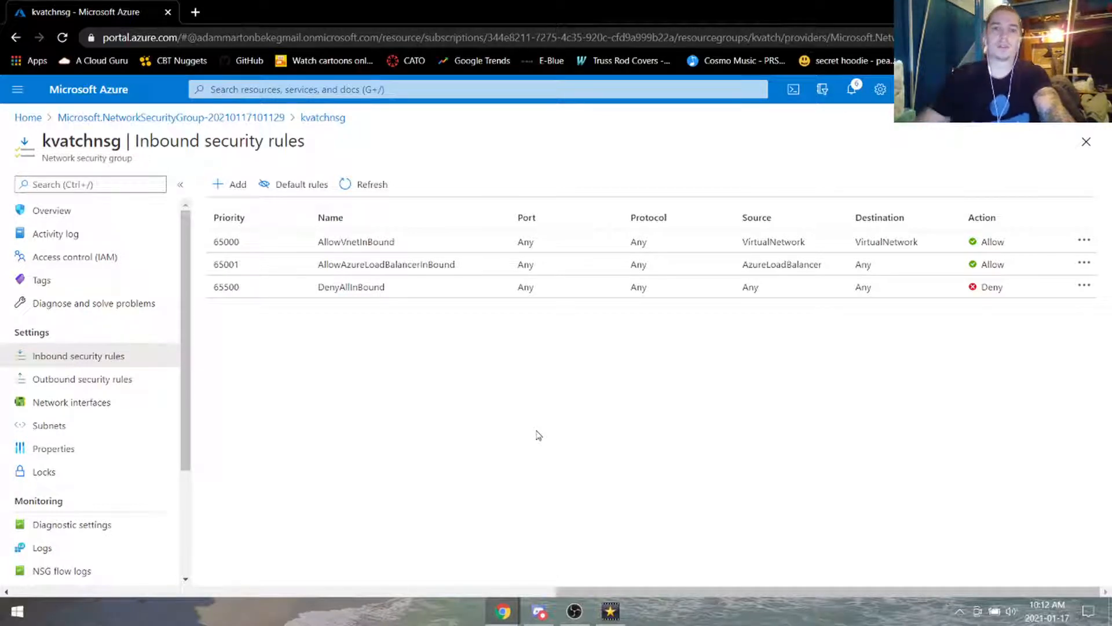
Step: Refresh kvatchnsg's inbound rules and open WebServers_rule (priority 124, ports 80,443)
{"action": "left_click", "coordinate": [104, 380]}
{"action": "left_click", "coordinate": [95, 361]}
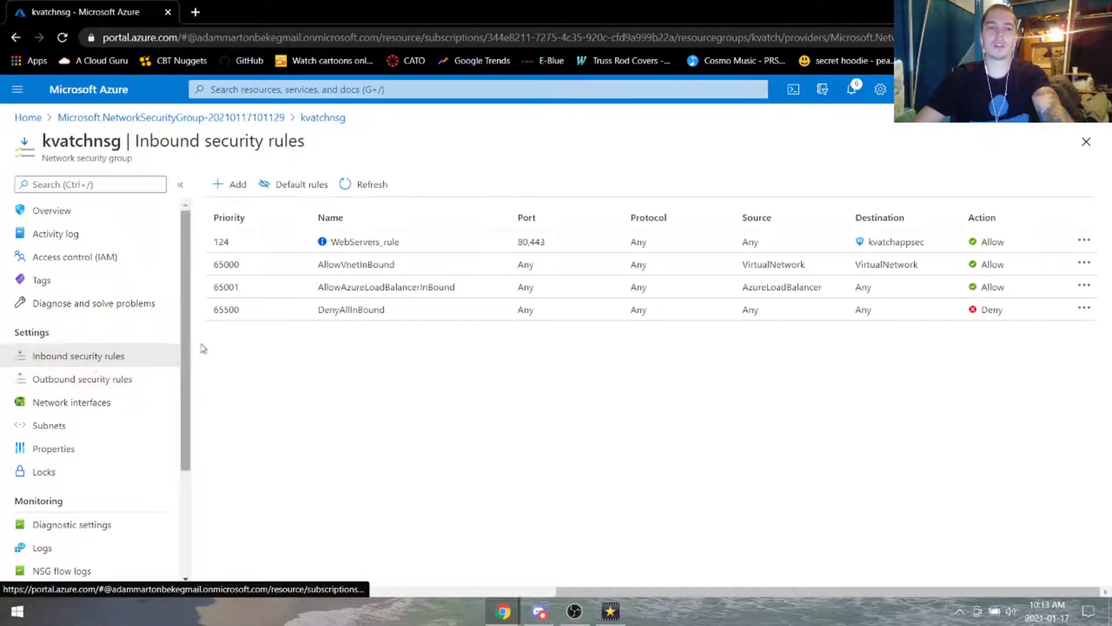
{"action": "left_click", "coordinate": [337, 246]}
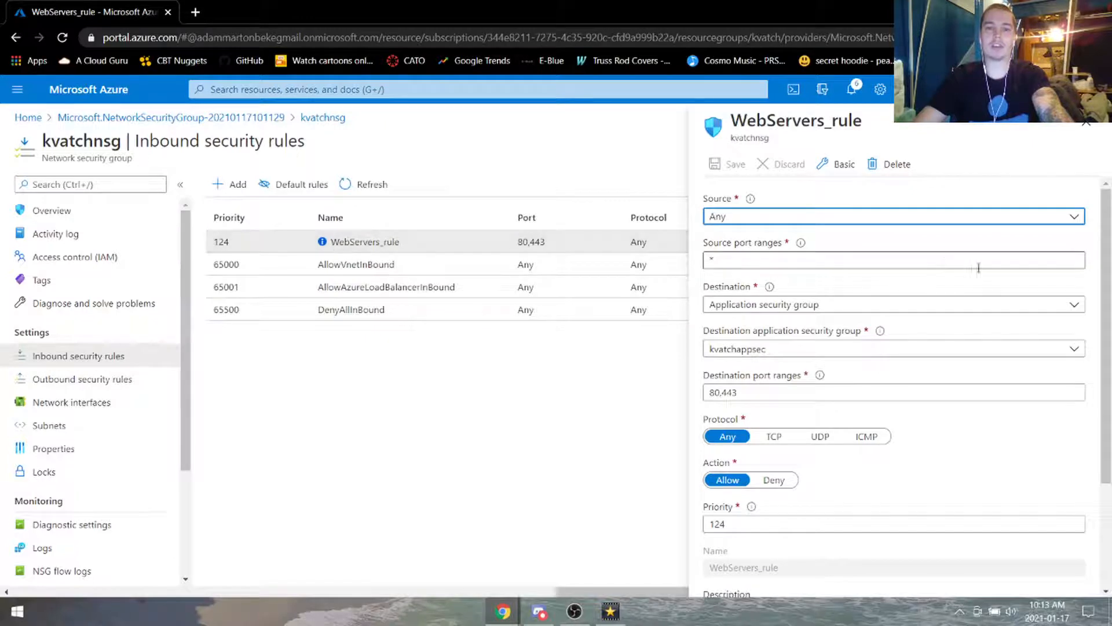
{"action": "scroll", "coordinate": [1003, 365], "scroll_direction": "down", "scroll_amount": 3}
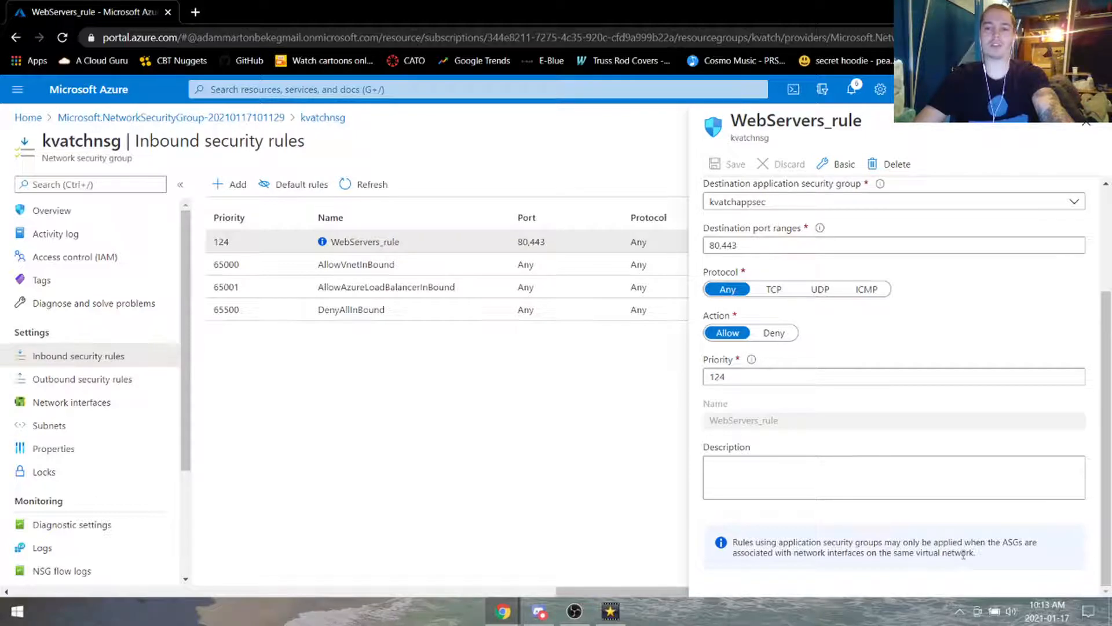
Step: Close the rule details and open kvm1 from the Virtual machines list
{"action": "left_click", "coordinate": [1086, 123]}
{"action": "left_click", "coordinate": [481, 93]}
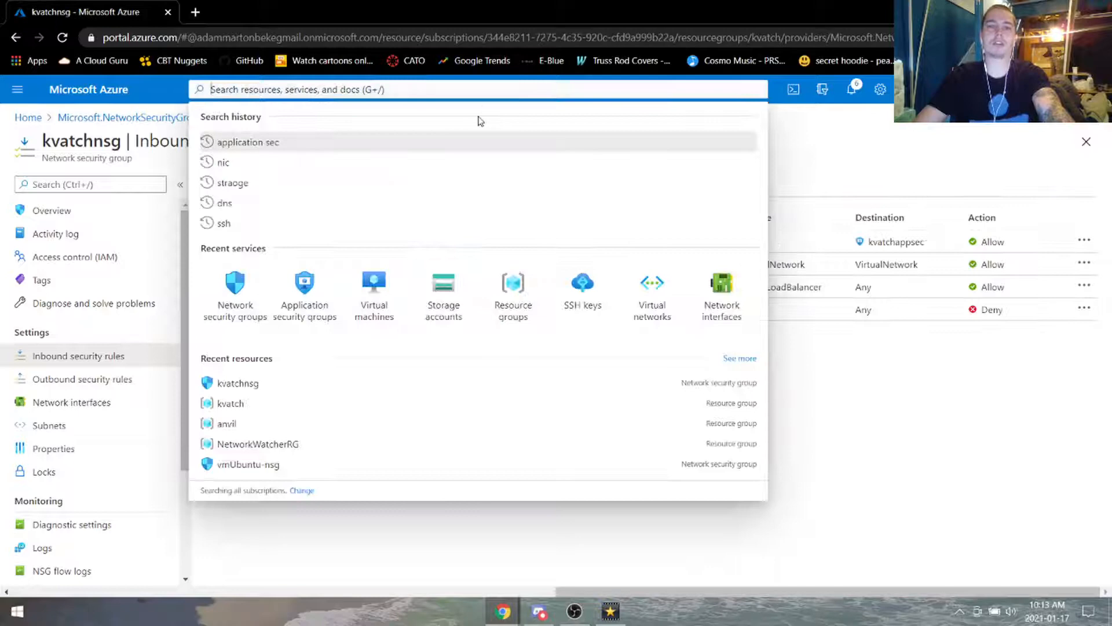
{"action": "left_click", "coordinate": [380, 288]}
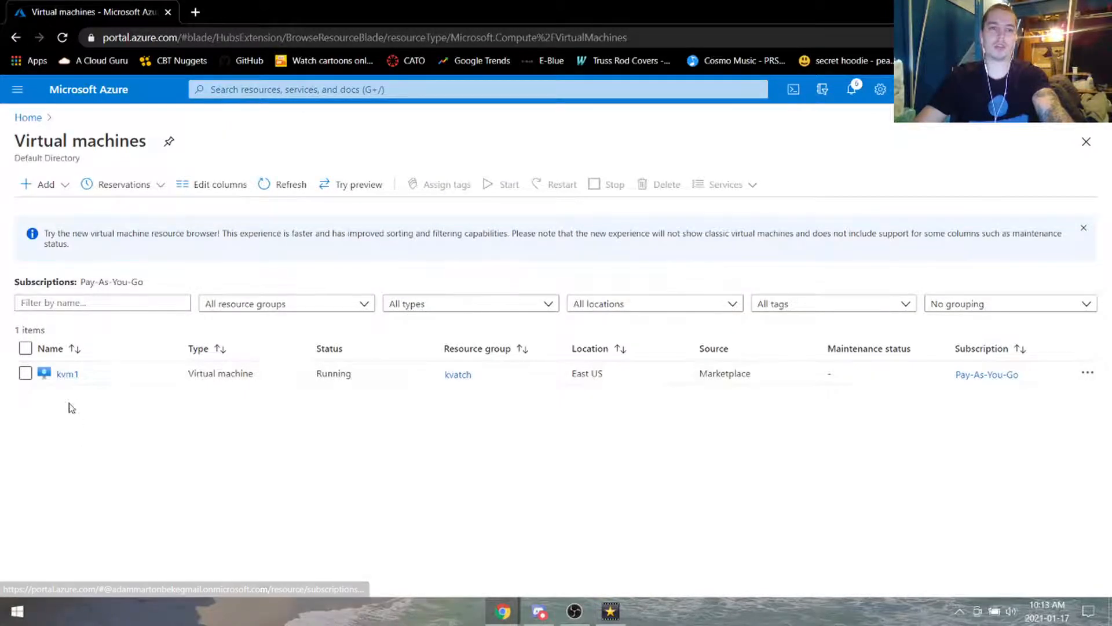
{"action": "left_click", "coordinate": [65, 376]}
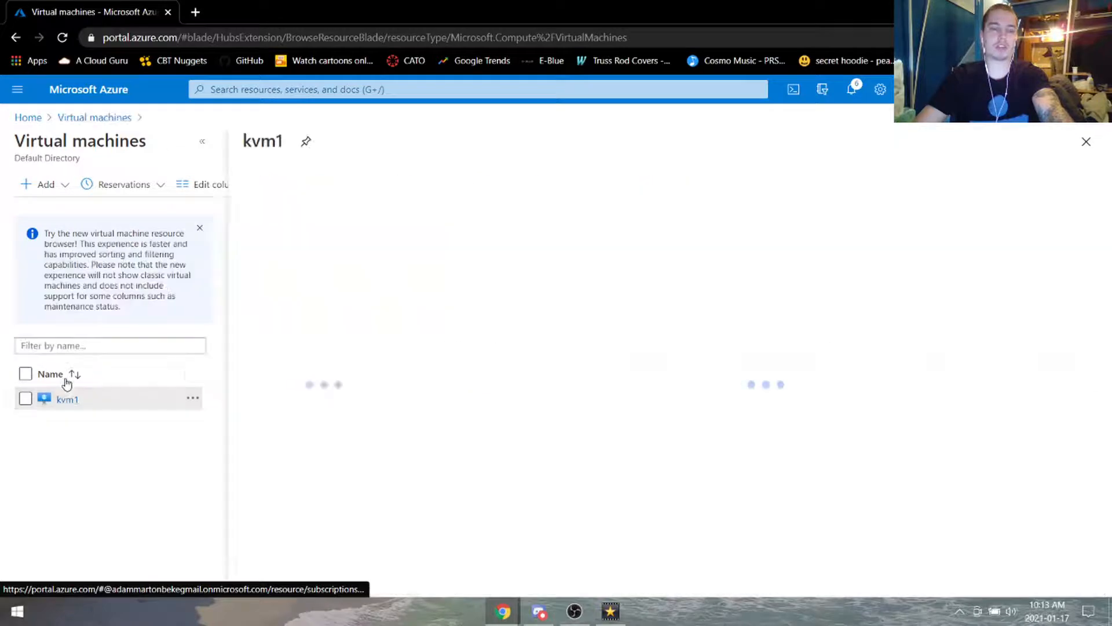
{"action": "left_click", "coordinate": [208, 143]}
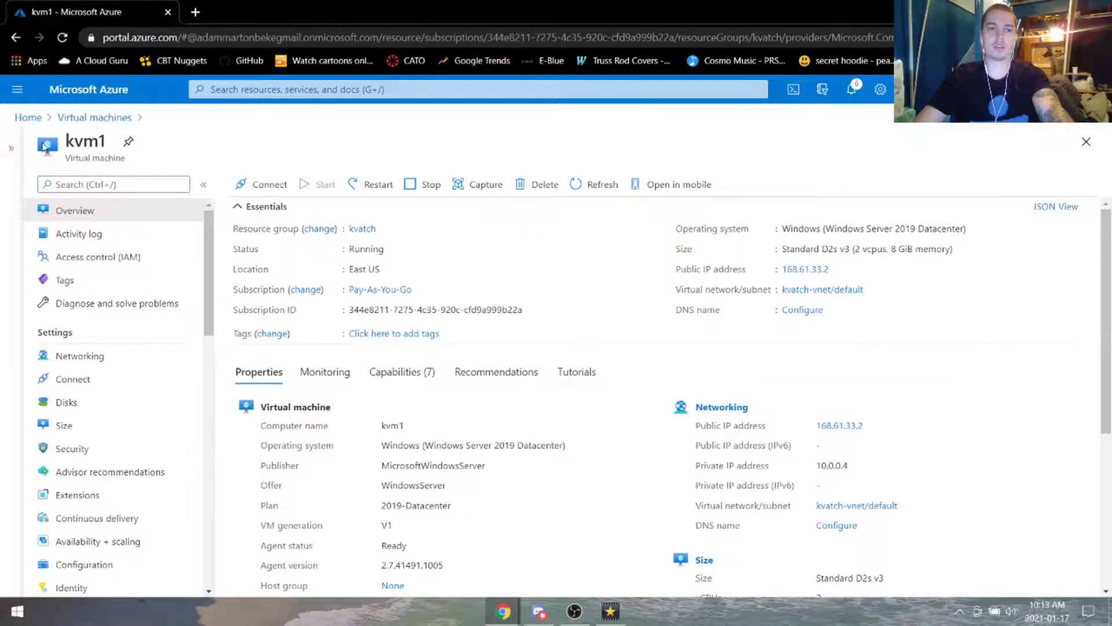
{"action": "left_click", "coordinate": [11, 148]}
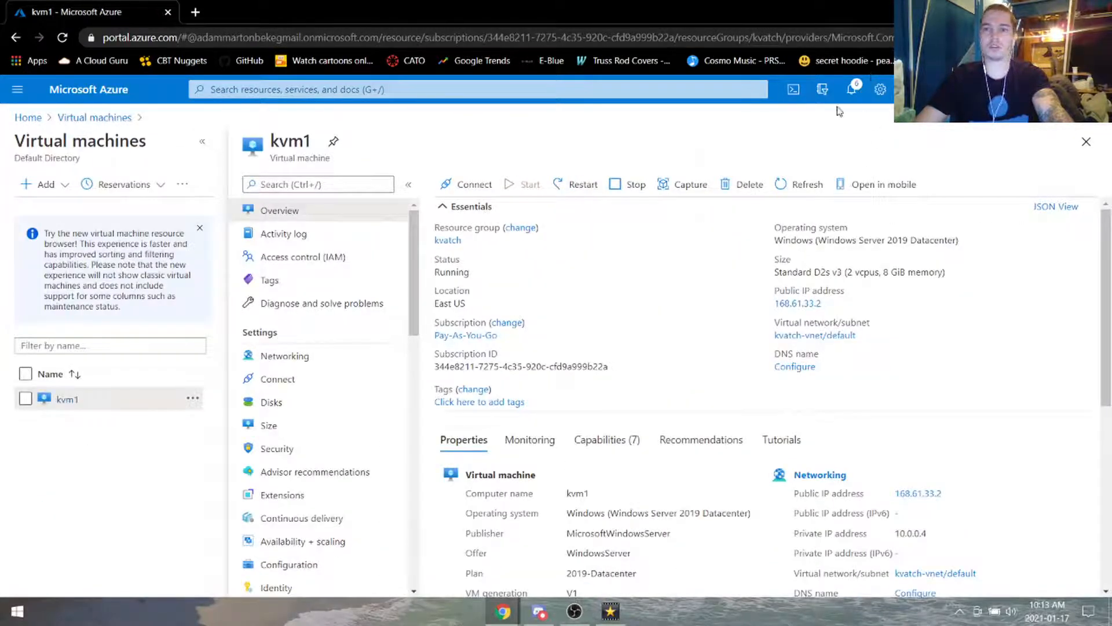
Step: Review recent notifications, then close kvm1 back to the Virtual machines list
{"action": "left_click", "coordinate": [851, 88]}
{"action": "scroll", "coordinate": [912, 316], "scroll_direction": "down", "scroll_amount": 5}
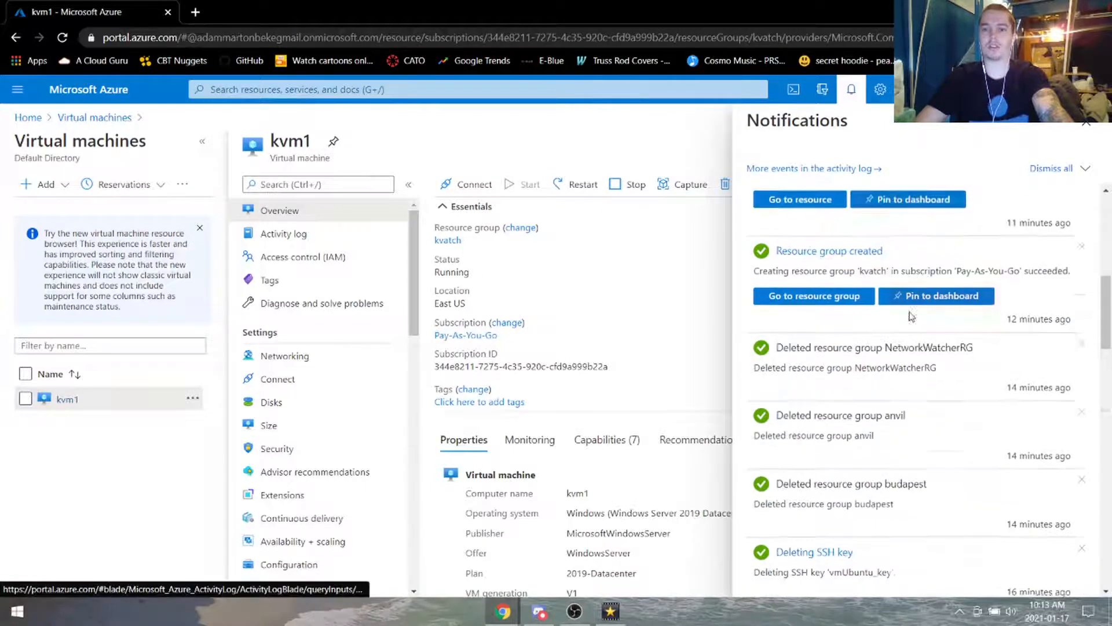
{"action": "scroll", "coordinate": [911, 316], "scroll_direction": "down", "scroll_amount": 1}
{"action": "scroll", "coordinate": [928, 360], "scroll_direction": "up", "scroll_amount": 7}
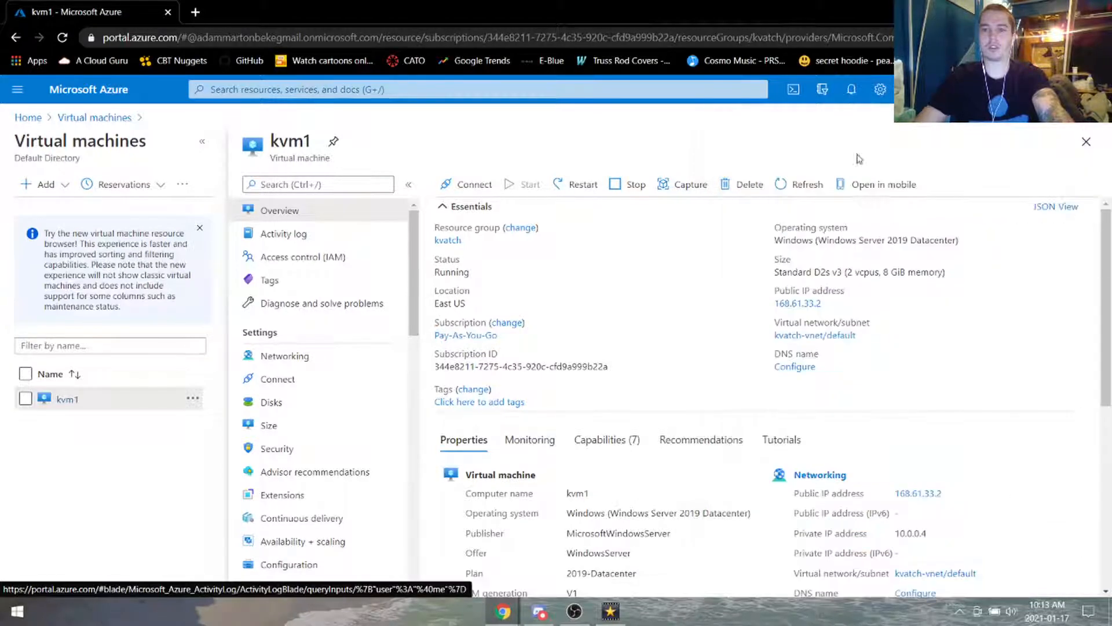
{"action": "left_click", "coordinate": [1086, 123]}
{"action": "left_click", "coordinate": [201, 141]}
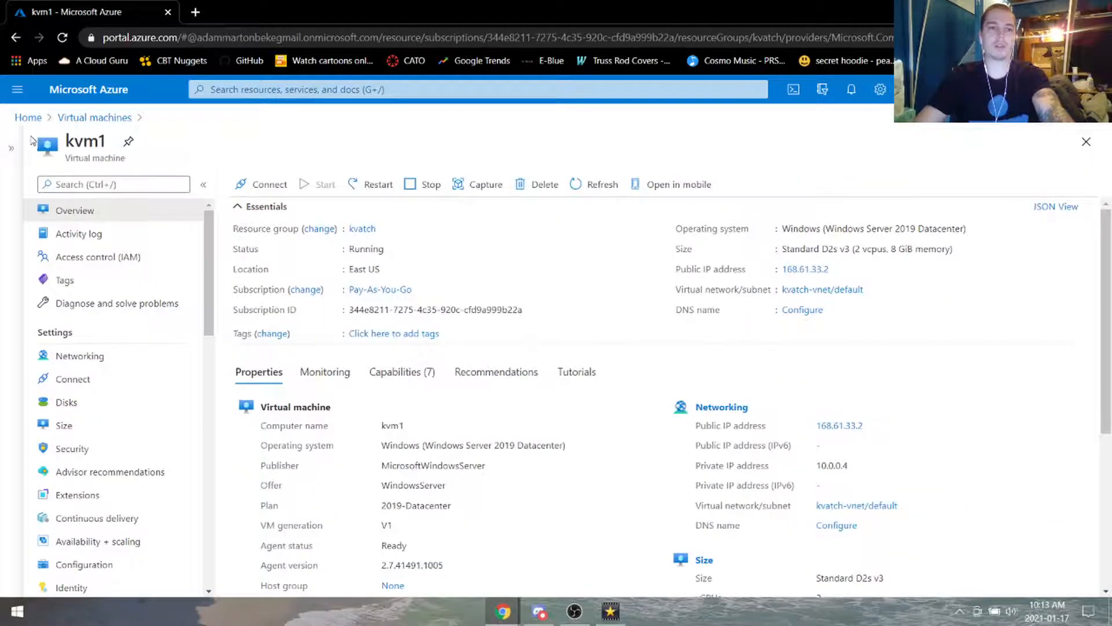
{"action": "left_click", "coordinate": [11, 147]}
{"action": "left_click", "coordinate": [95, 117]}
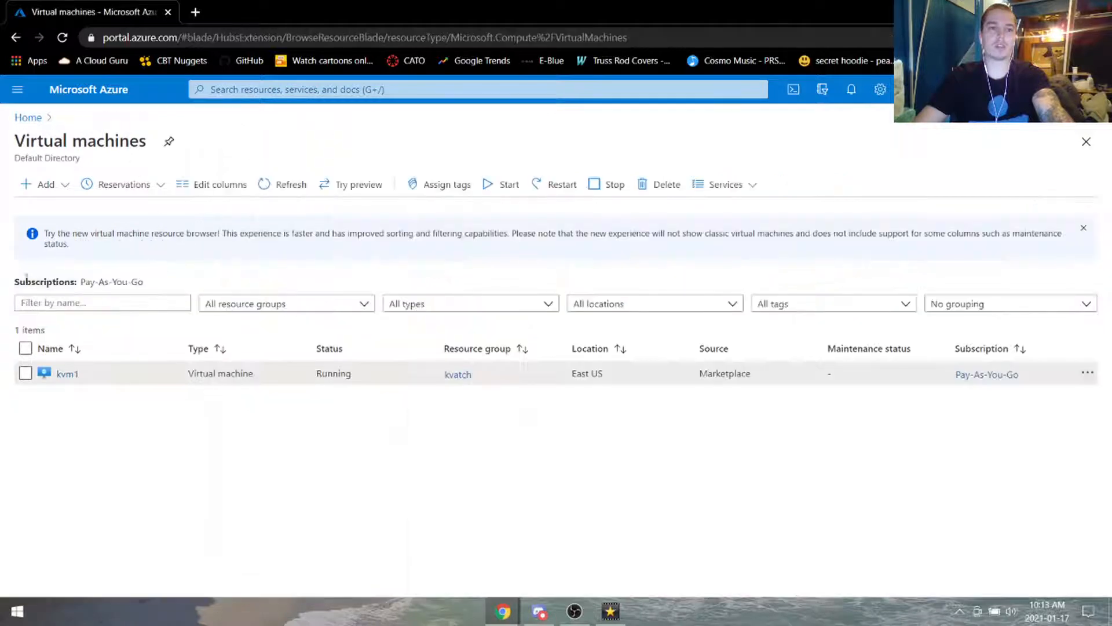
Step: Start a new virtual machine named kvm2 in resource group kvatch with a Windows Server Datacenter image
{"action": "left_click", "coordinate": [48, 185]}
{"action": "left_click", "coordinate": [54, 209]}
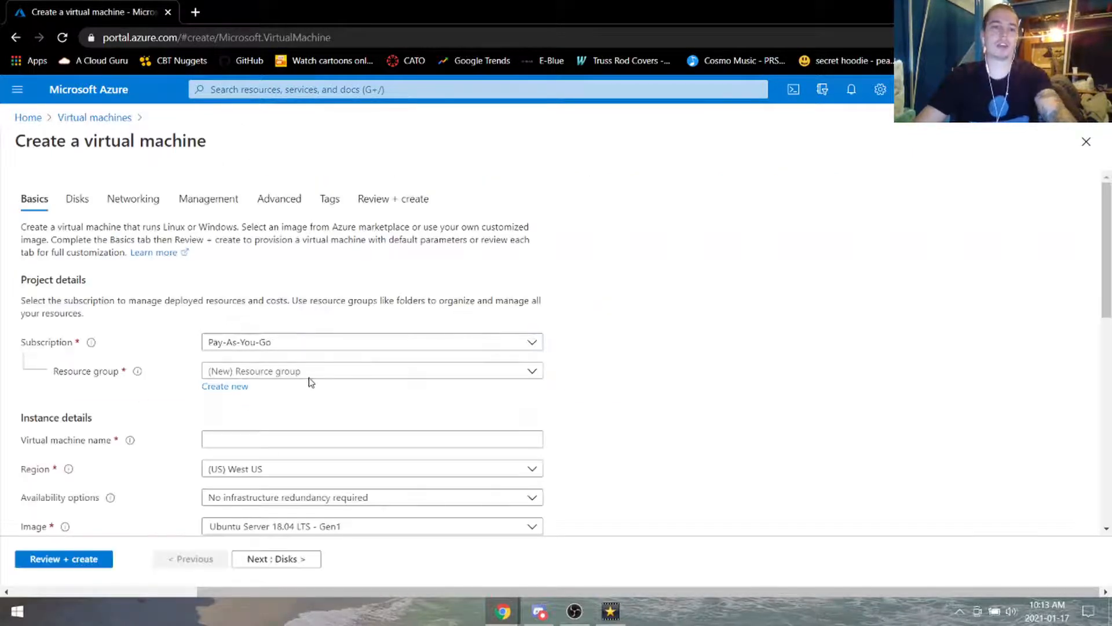
{"action": "left_click", "coordinate": [311, 373]}
{"action": "left_click", "coordinate": [295, 423]}
{"action": "left_click", "coordinate": [292, 440]}
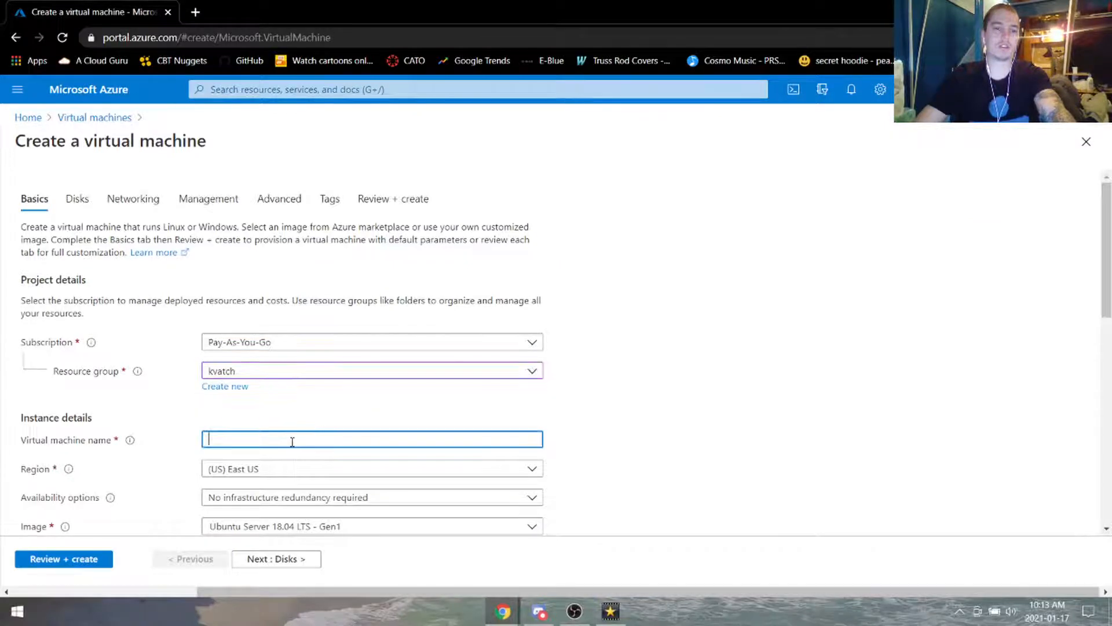
{"action": "type", "text": "kvm2"}
{"action": "scroll", "coordinate": [318, 343], "scroll_direction": "down", "scroll_amount": 3}
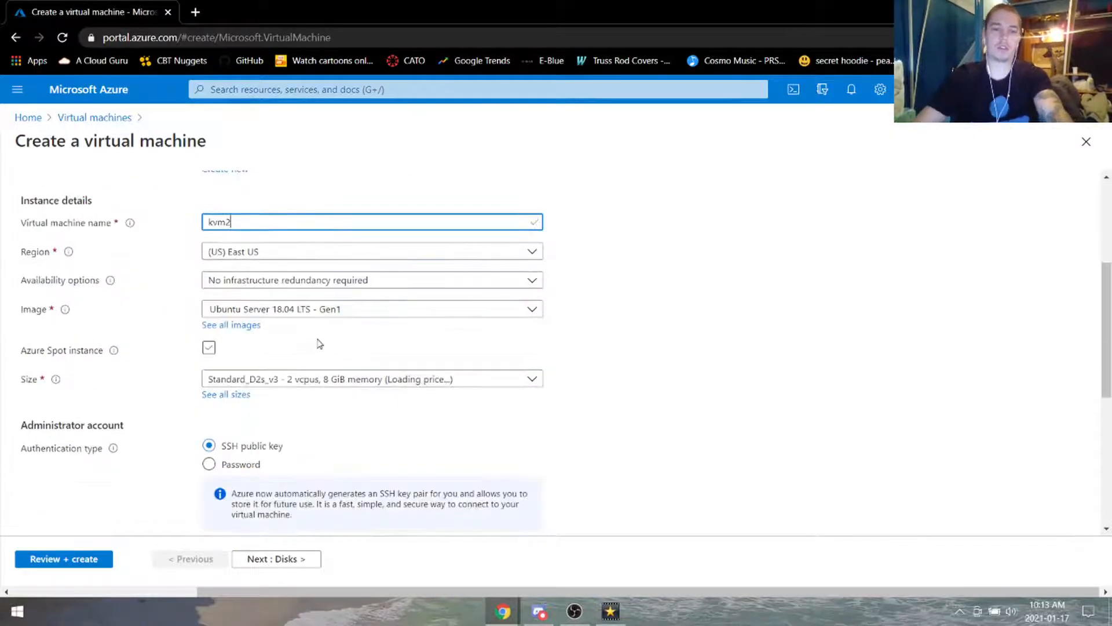
{"action": "left_click", "coordinate": [342, 307]}
{"action": "left_click", "coordinate": [383, 497]}
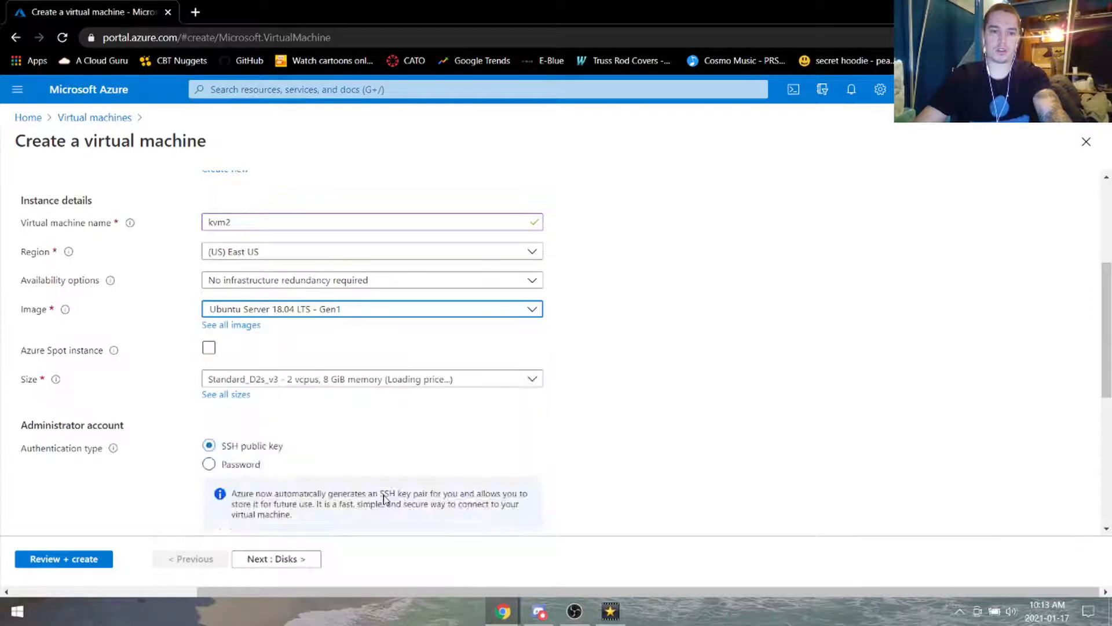
{"action": "scroll", "coordinate": [322, 311], "scroll_direction": "down", "scroll_amount": 3}
Step: Enter kvm2's administrator username, password and password confirmation
{"action": "left_click", "coordinate": [335, 232]}
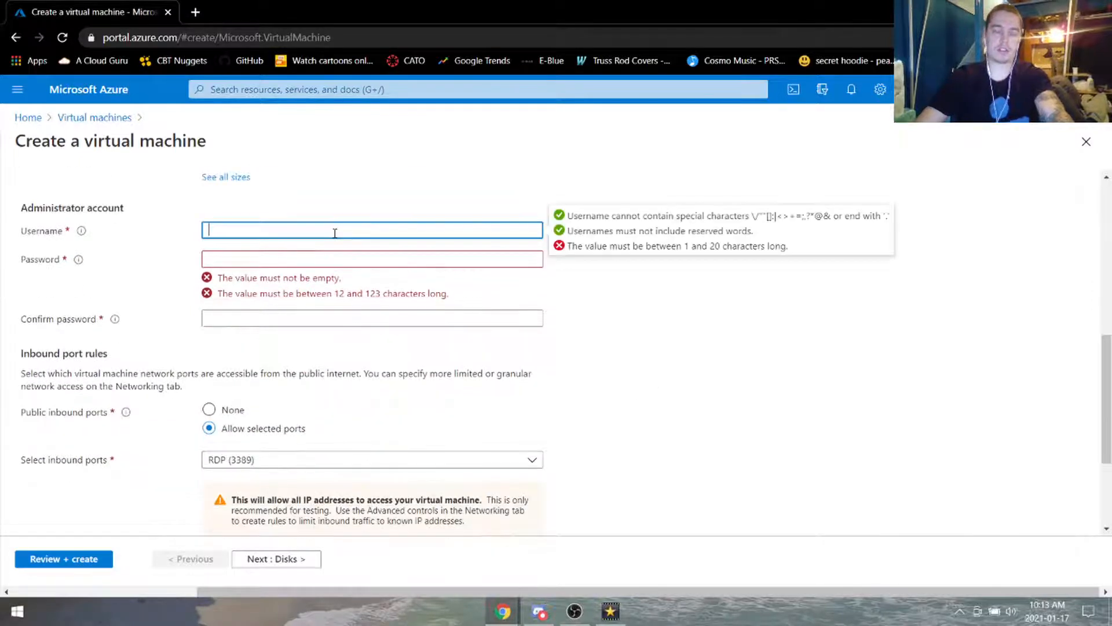
{"action": "type", "text": "ninedivines"}
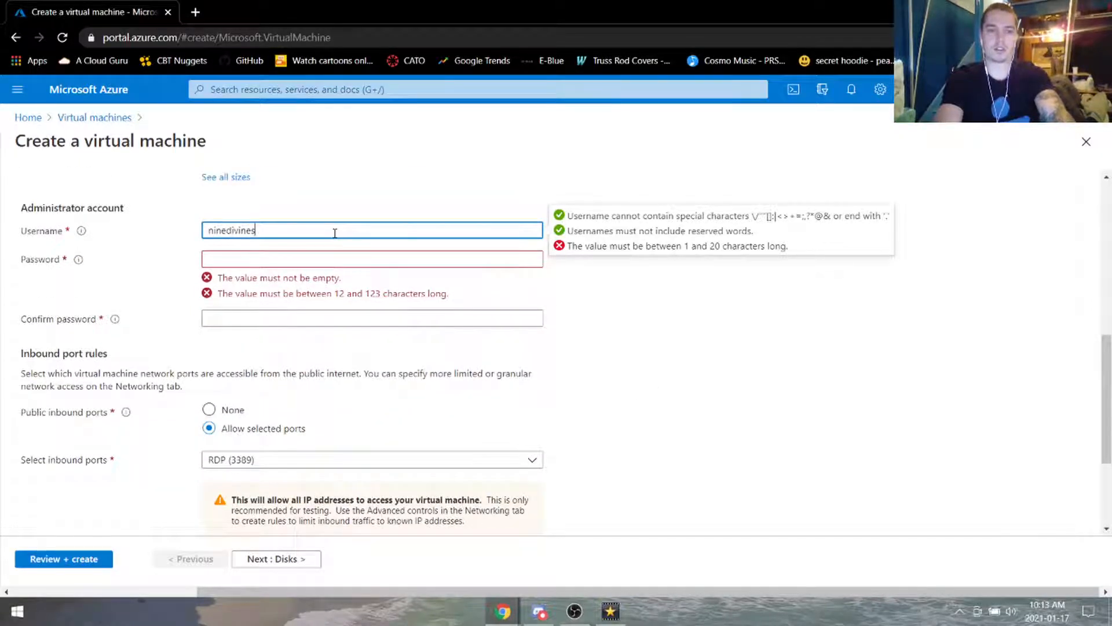
{"action": "key", "text": "Tab"}
{"action": "type", "text": "•••"}
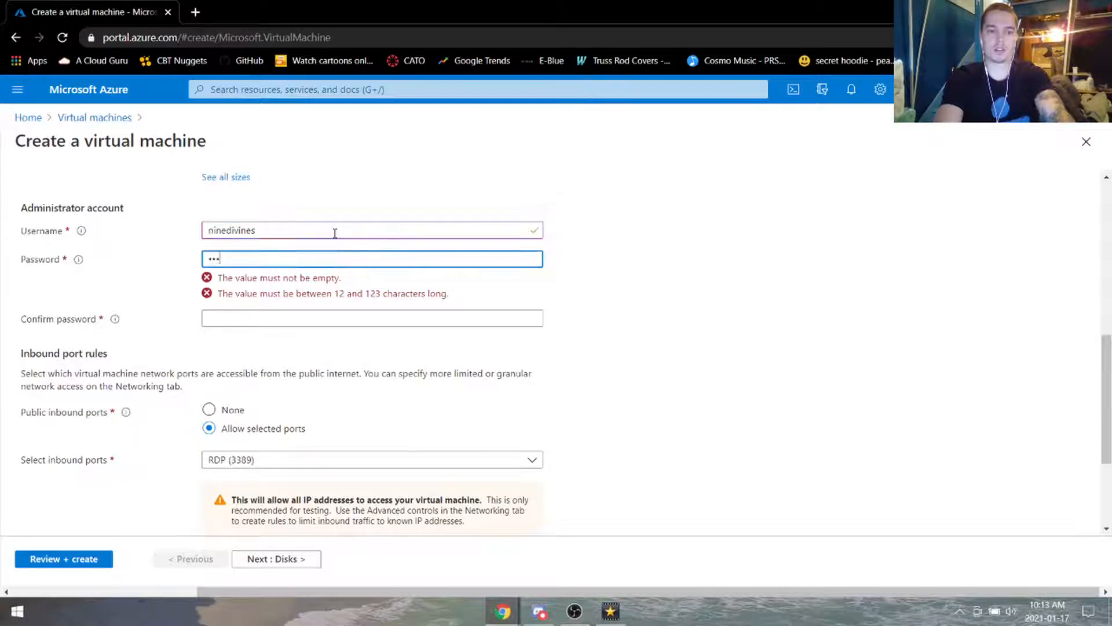
{"action": "type", "text": "•••••"}
{"action": "key", "text": "Tab"}
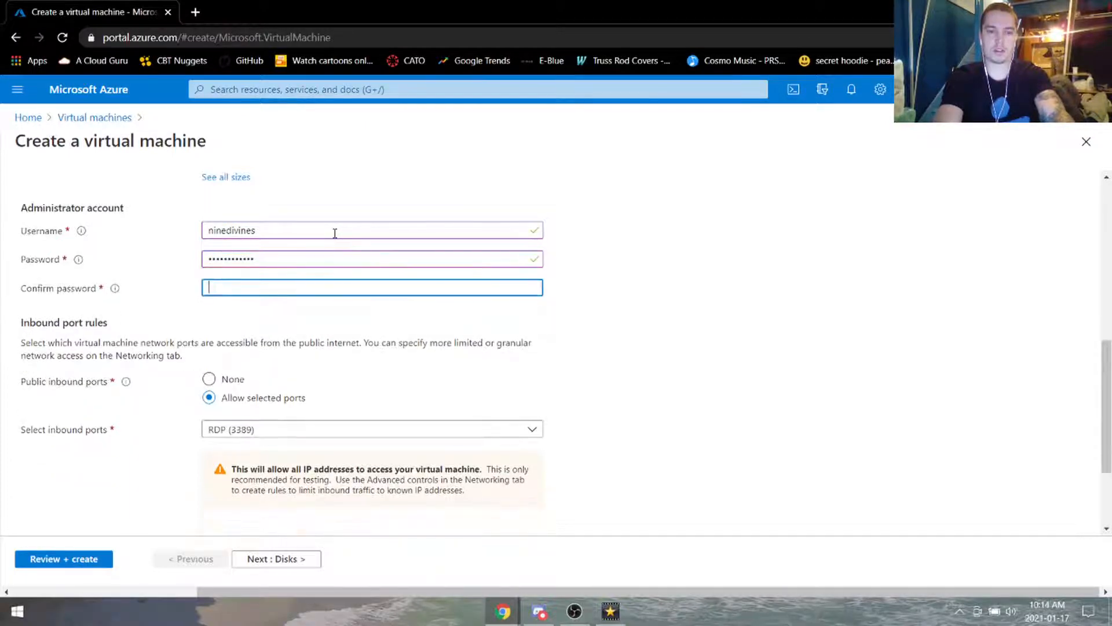
{"action": "type", "text": "•••"}
{"action": "scroll", "coordinate": [154, 176], "scroll_direction": "up", "scroll_amount": 10}
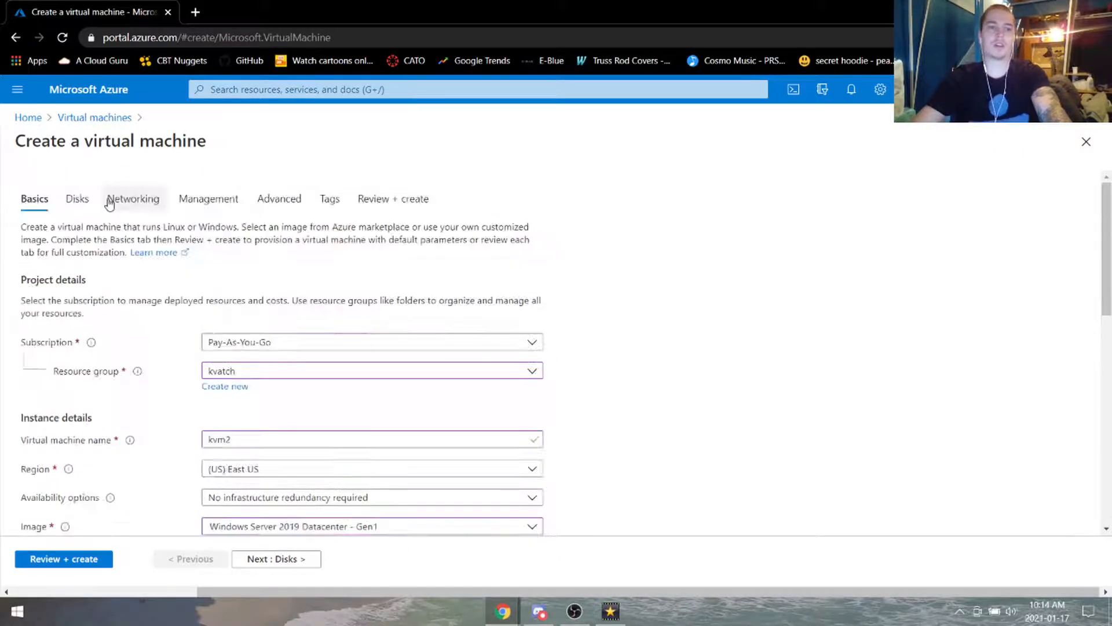
Step: Set kvm2's NIC network security group to Advanced, keeping the new kvm2-nsg
{"action": "left_click", "coordinate": [122, 200]}
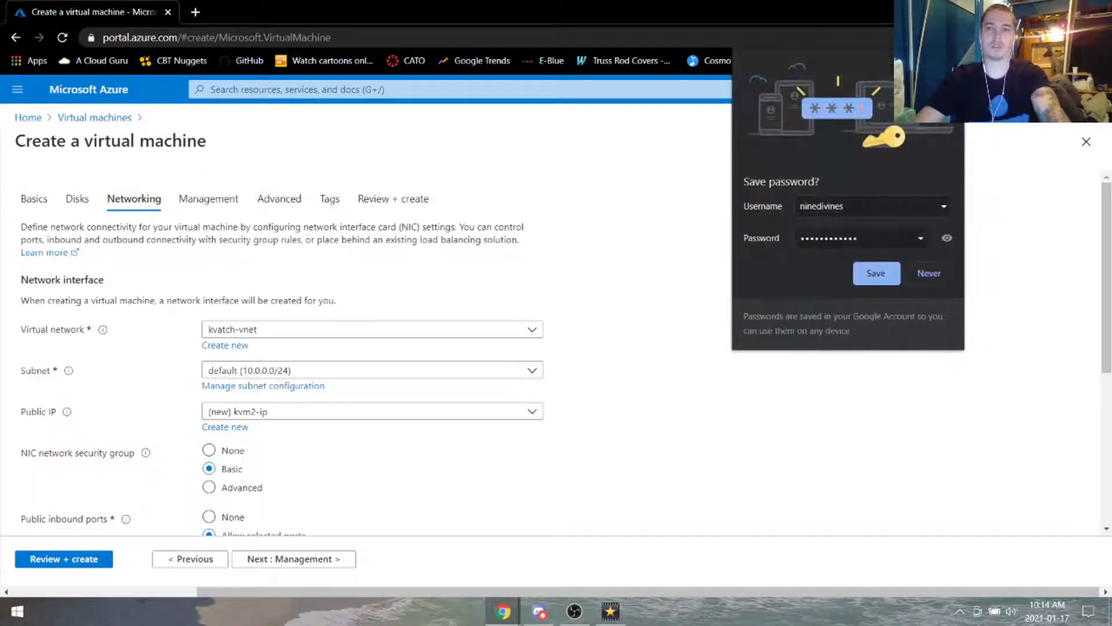
{"action": "scroll", "coordinate": [585, 322], "scroll_direction": "down", "scroll_amount": 4}
{"action": "left_click", "coordinate": [209, 268]}
{"action": "scroll", "coordinate": [209, 278], "scroll_direction": "up", "scroll_amount": 1}
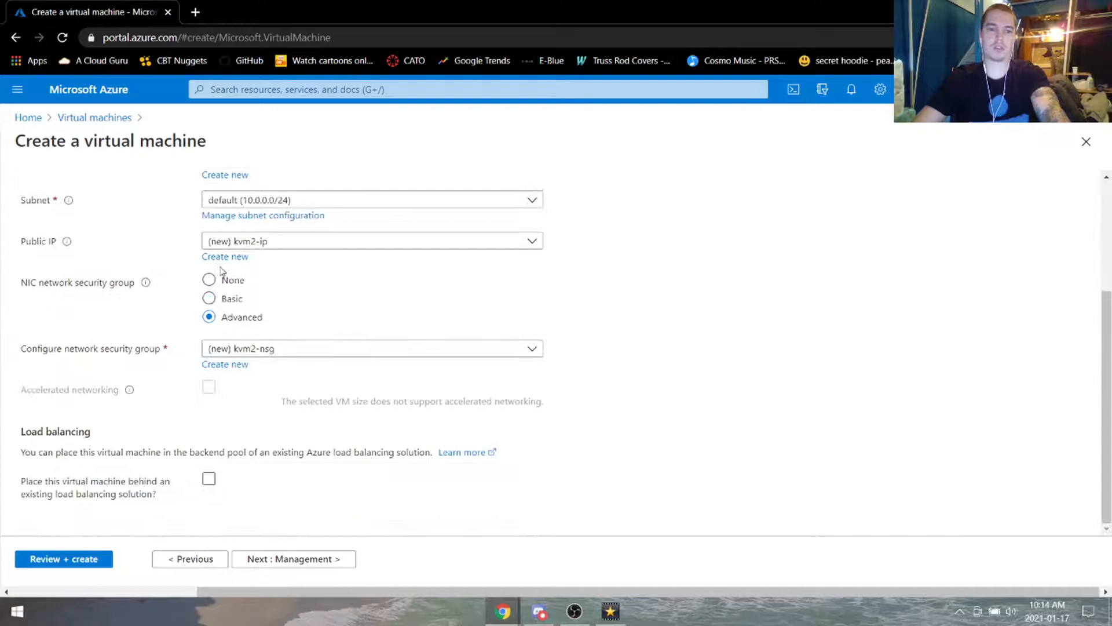
{"action": "left_click", "coordinate": [288, 349]}
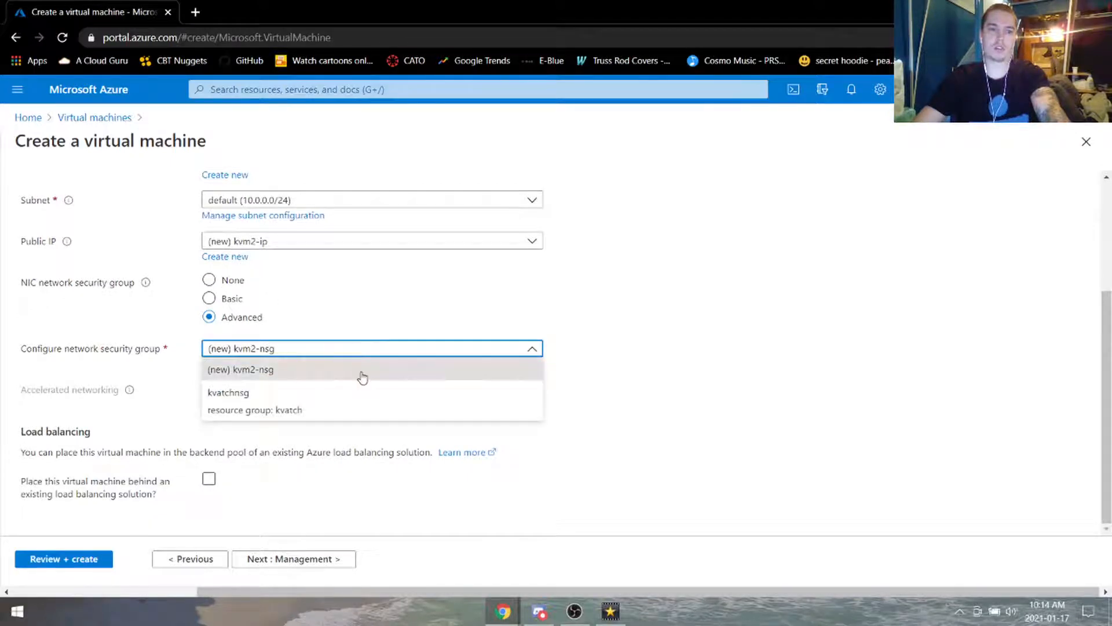
{"action": "left_click", "coordinate": [362, 376]}
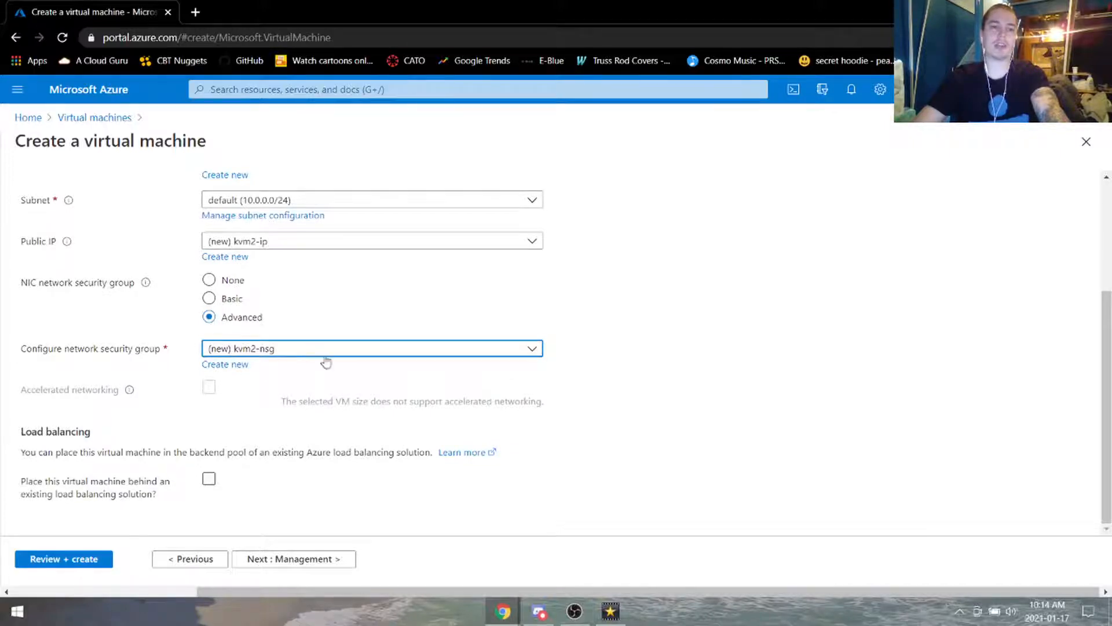
Step: Review and create the kvm2 VM, then go to the Virtual machines list
{"action": "left_click", "coordinate": [86, 560]}
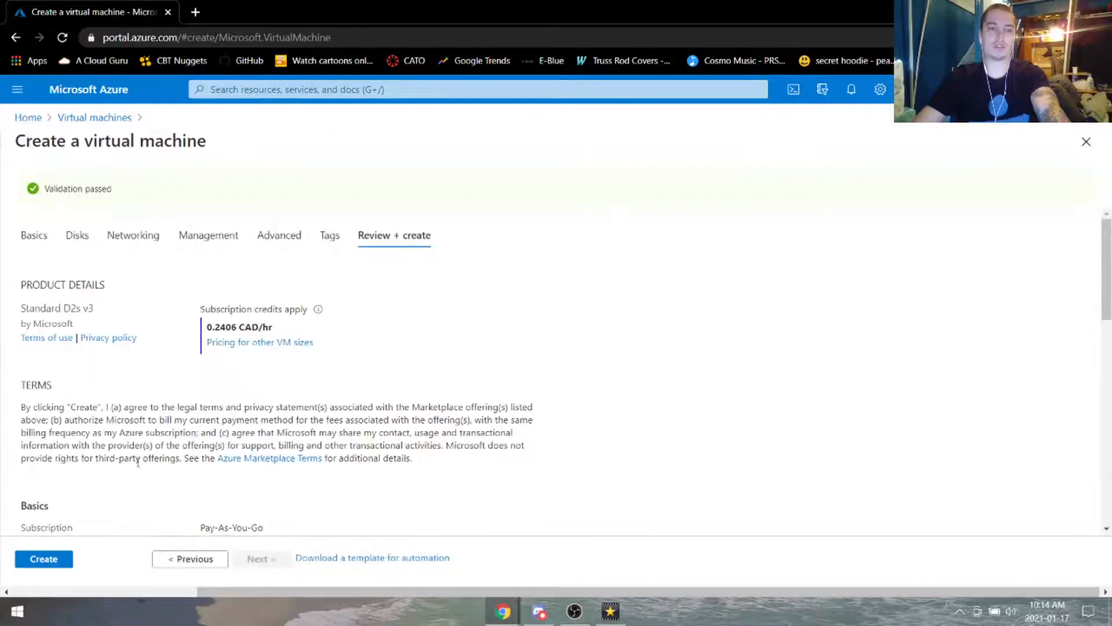
{"action": "left_click", "coordinate": [59, 566]}
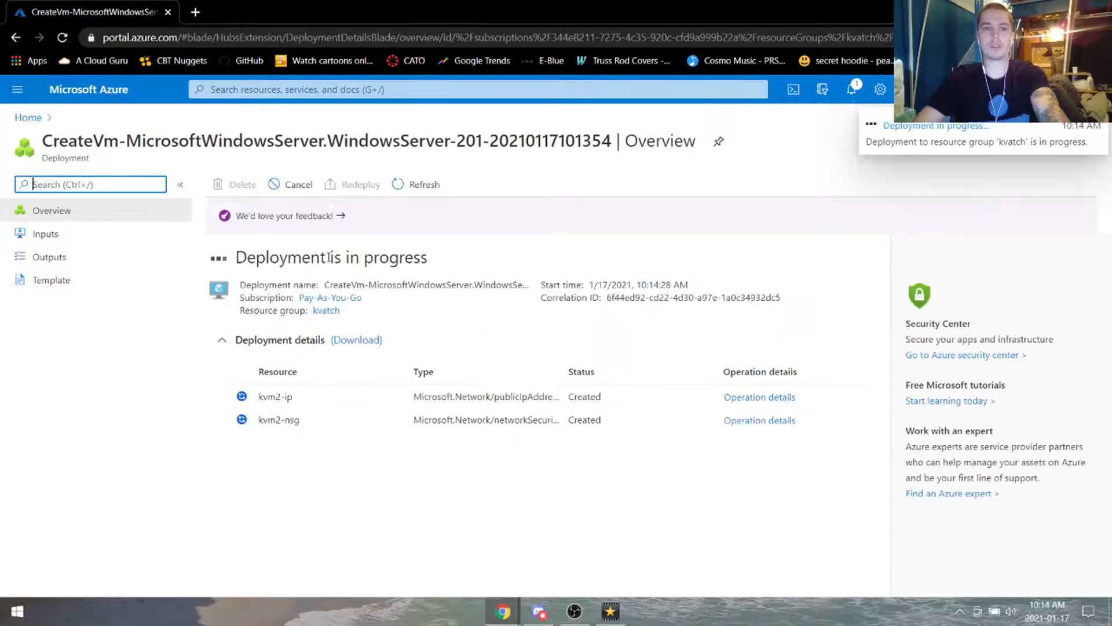
{"action": "left_click", "coordinate": [256, 88]}
{"action": "left_click", "coordinate": [234, 290]}
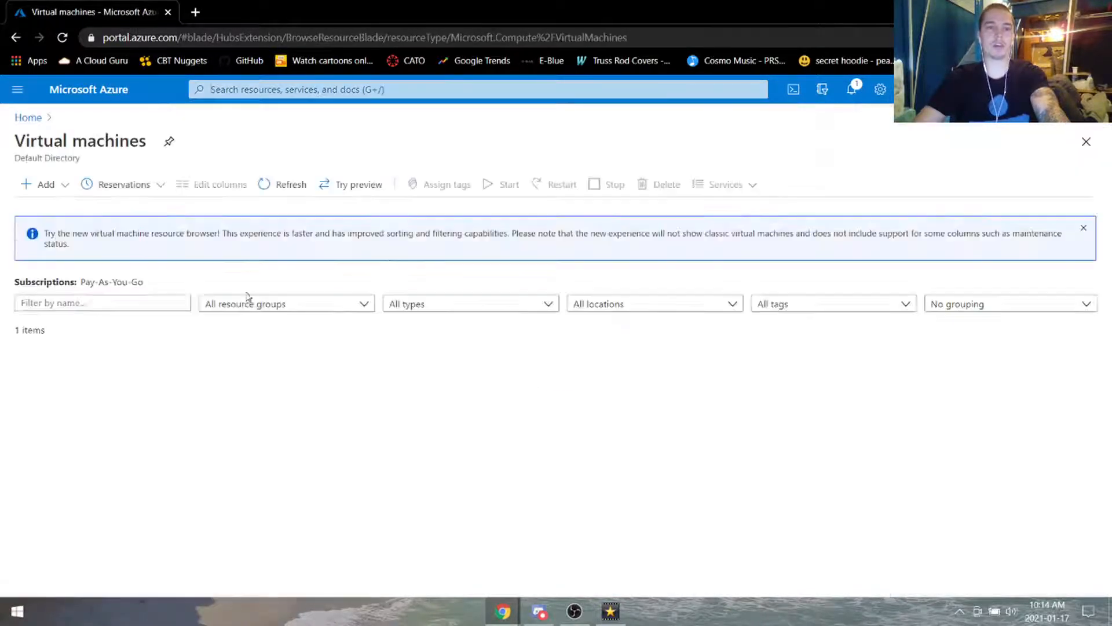
Step: Open kvm1's network interface kvm1468 from its Networking page
{"action": "left_click", "coordinate": [67, 377]}
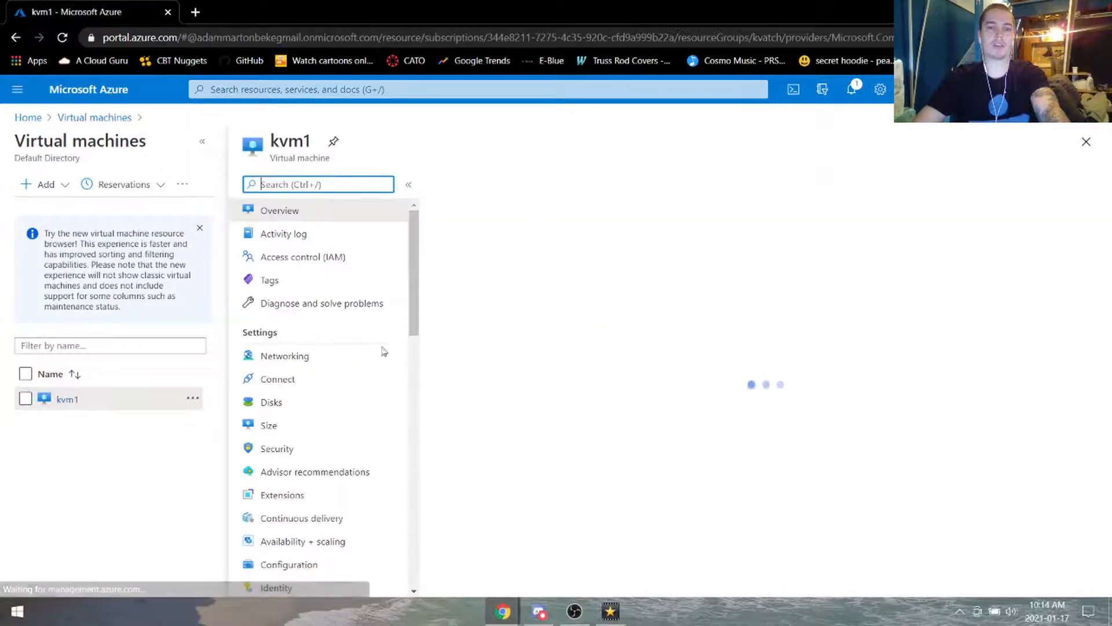
{"action": "left_click", "coordinate": [310, 359]}
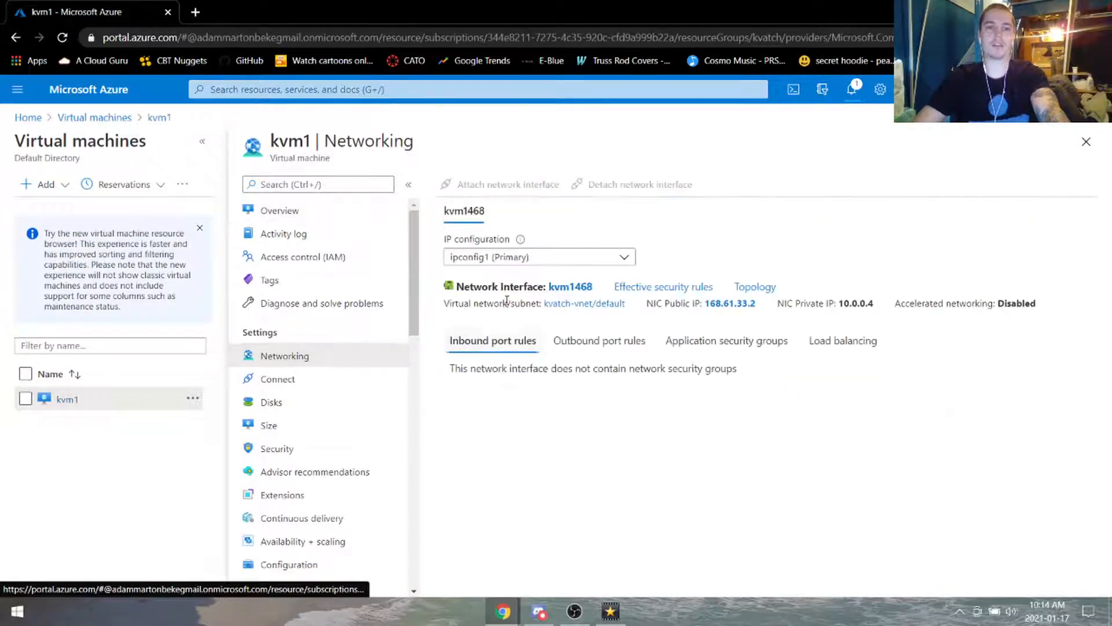
{"action": "left_click", "coordinate": [575, 287]}
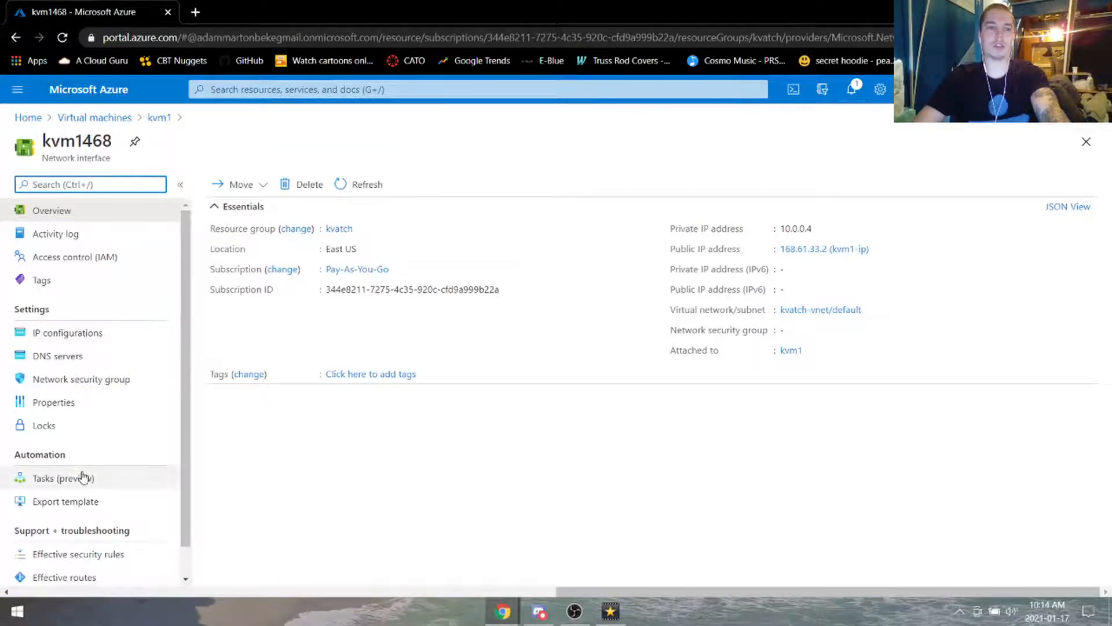
{"action": "scroll", "coordinate": [110, 369], "scroll_direction": "down", "scroll_amount": 1}
{"action": "scroll", "coordinate": [125, 360], "scroll_direction": "up", "scroll_amount": 1}
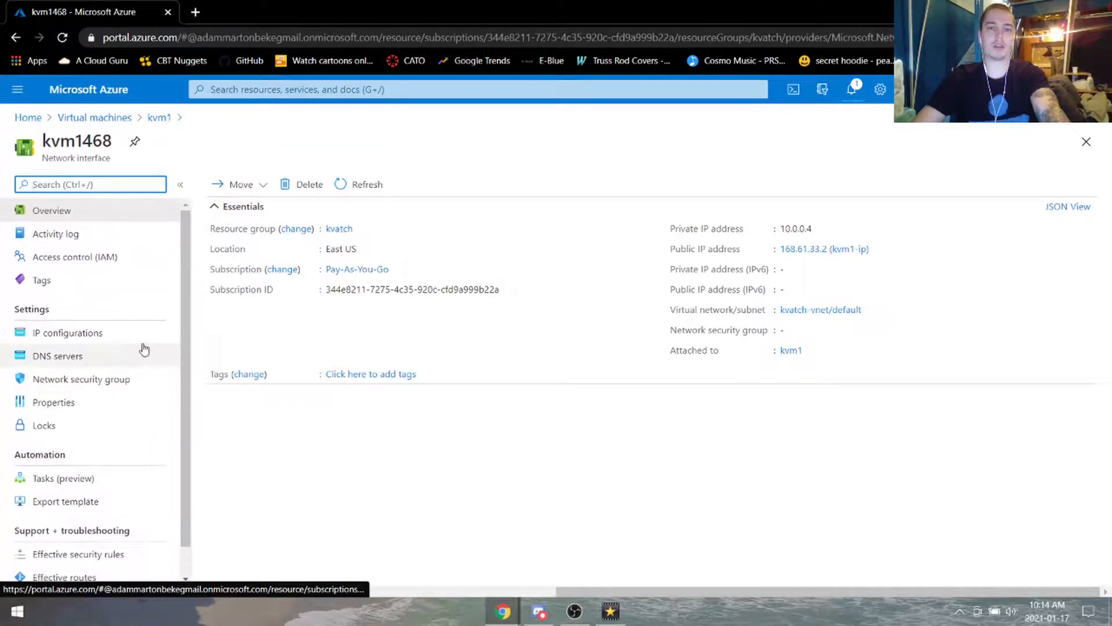
{"action": "scroll", "coordinate": [128, 365], "scroll_direction": "down", "scroll_amount": 1}
Step: Change kvm1468's network security group to kvatchnsg and save
{"action": "left_click", "coordinate": [93, 350]}
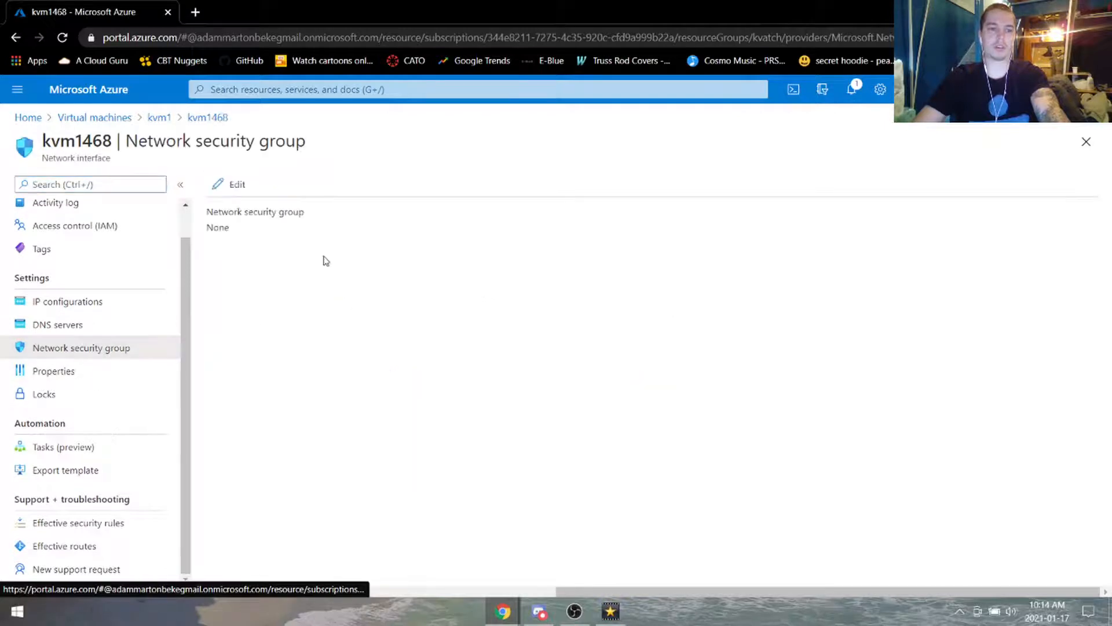
{"action": "left_click", "coordinate": [234, 185]}
{"action": "left_click", "coordinate": [260, 232]}
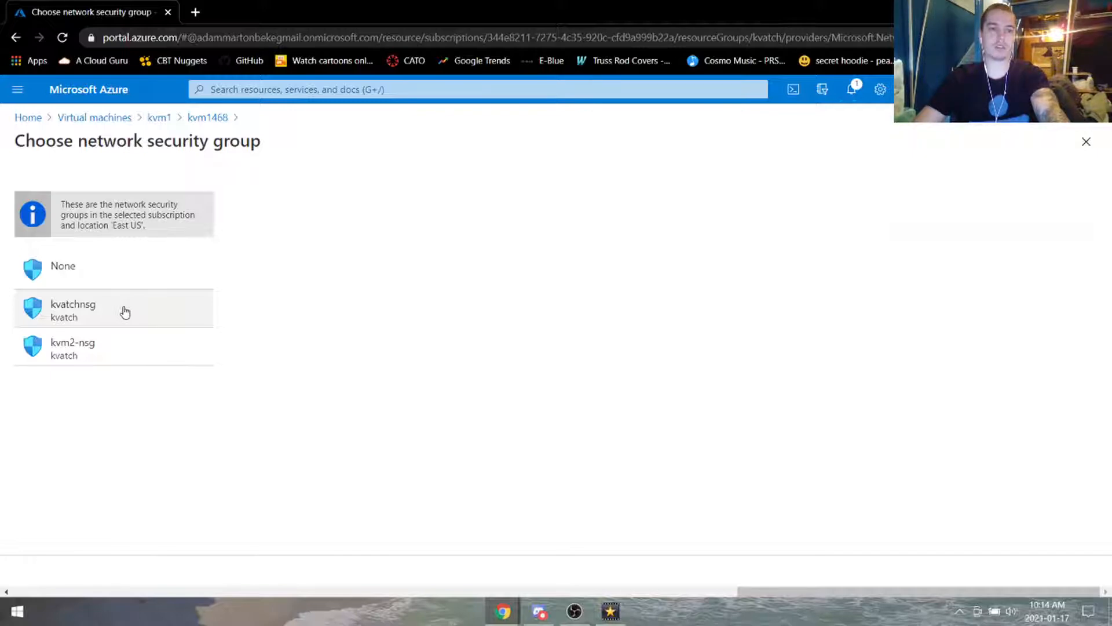
{"action": "left_click", "coordinate": [124, 312]}
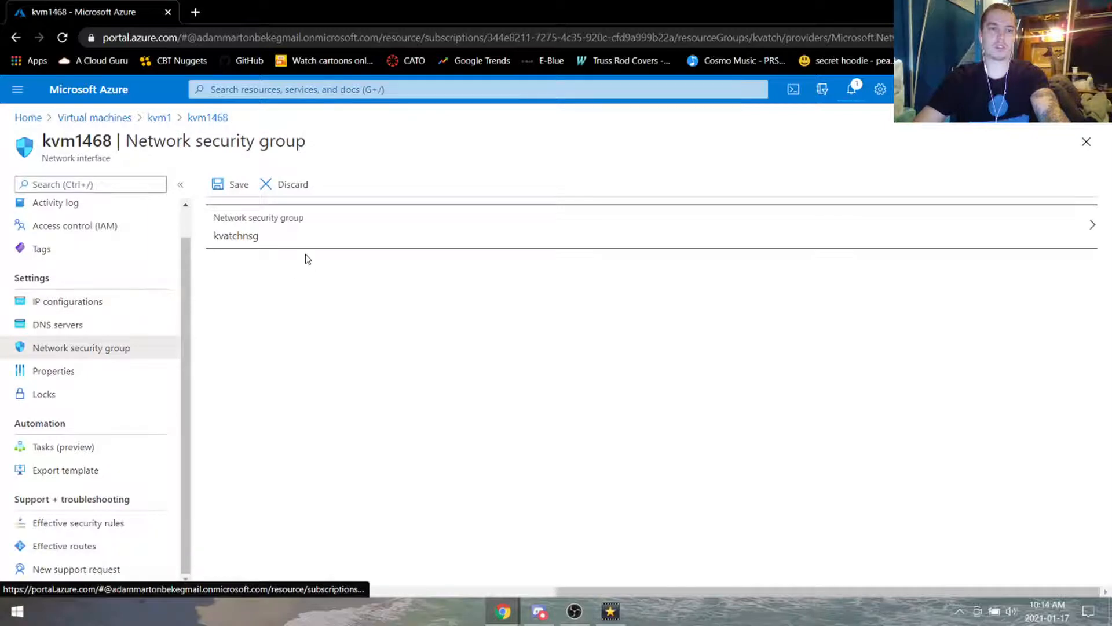
{"action": "left_click", "coordinate": [237, 185]}
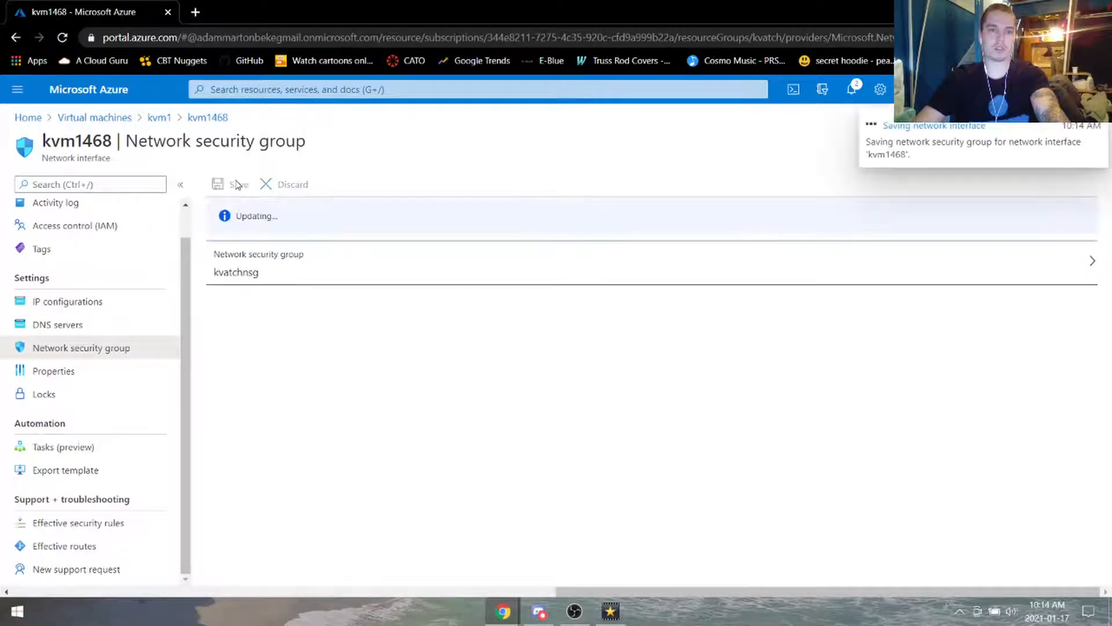
{"action": "left_click", "coordinate": [287, 91]}
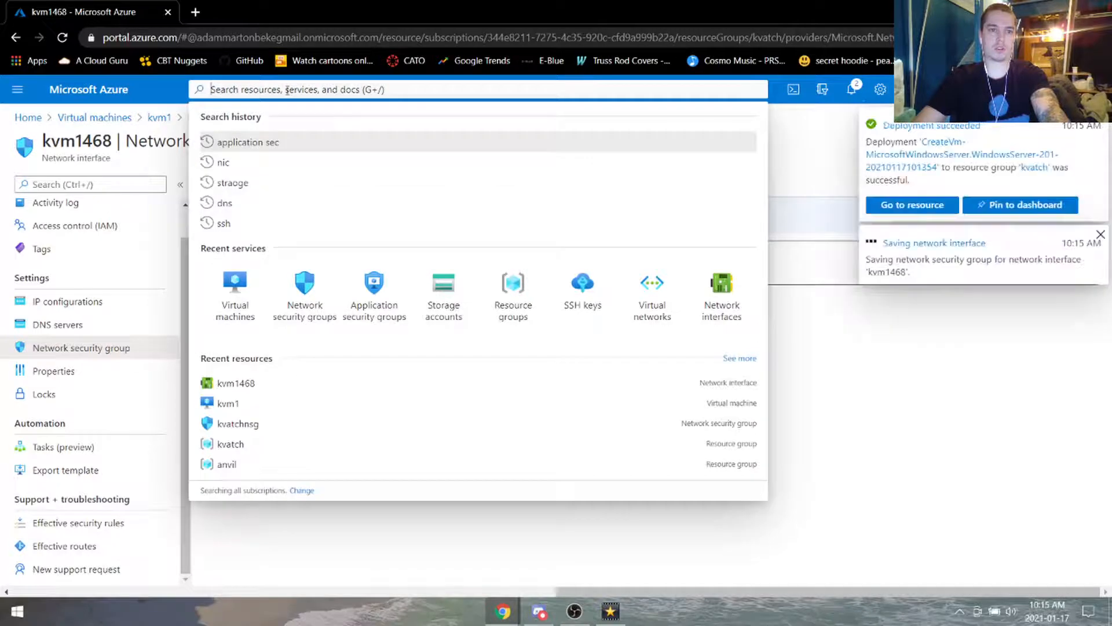
Step: Inspect the kvm2-nsg rules on kvm2's interface kvm2709, then return to kvm2's networking page
{"action": "left_click", "coordinate": [235, 291]}
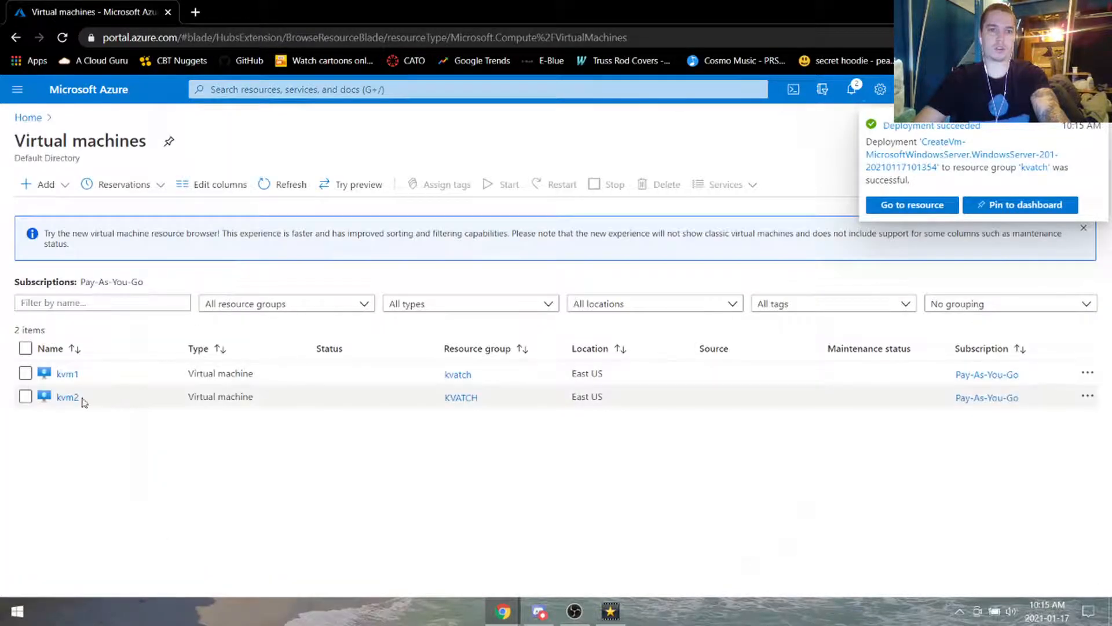
{"action": "left_click", "coordinate": [68, 398]}
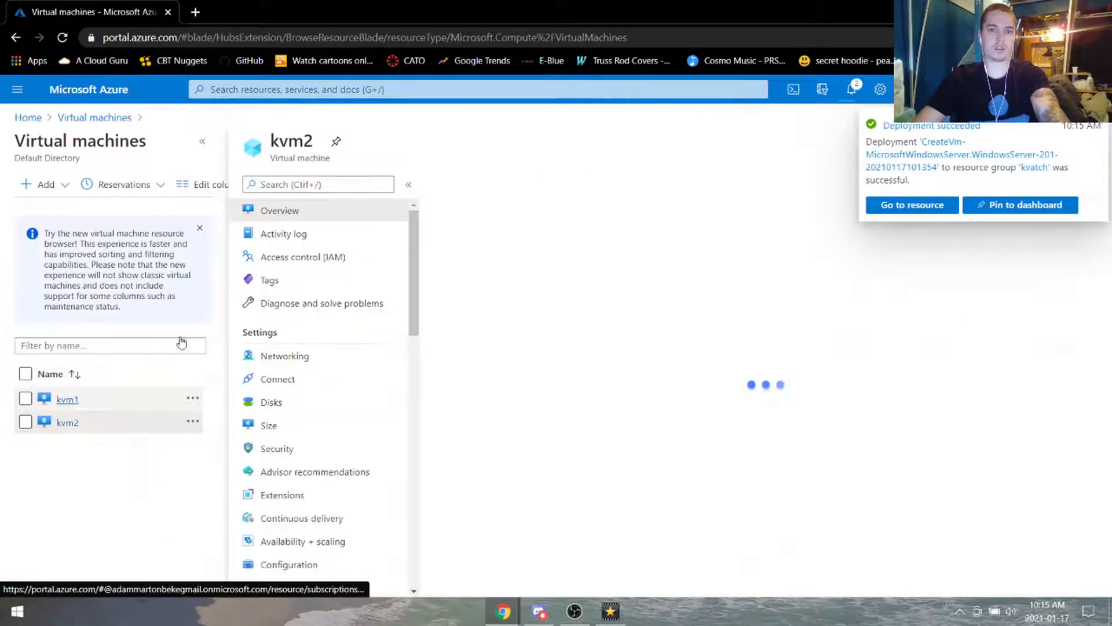
{"action": "left_click", "coordinate": [335, 365]}
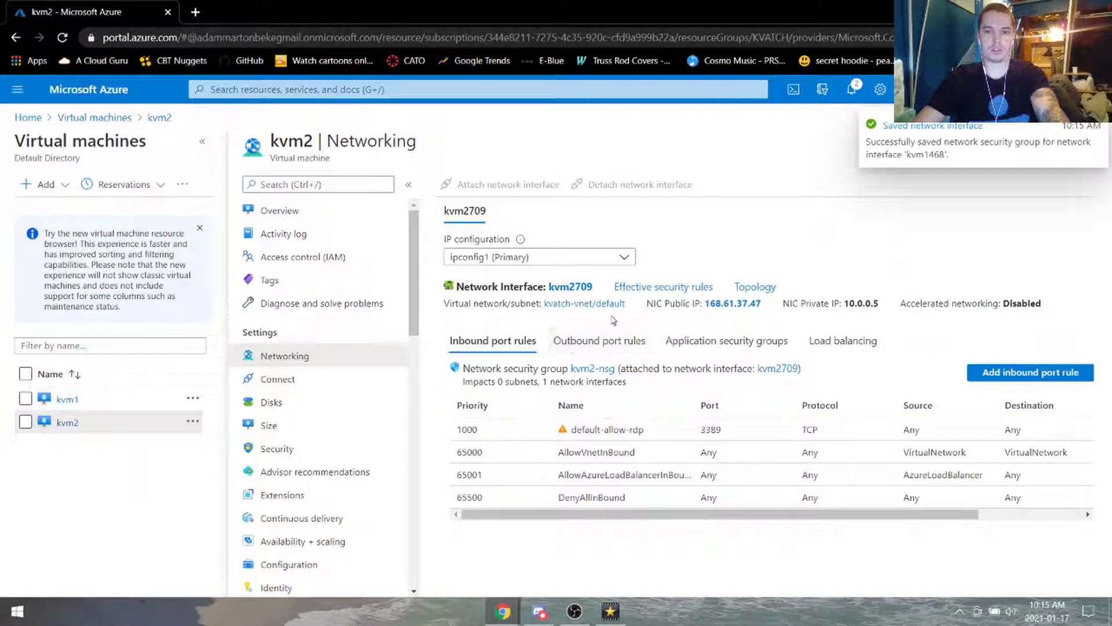
{"action": "left_click", "coordinate": [574, 288]}
{"action": "left_click", "coordinate": [109, 380]}
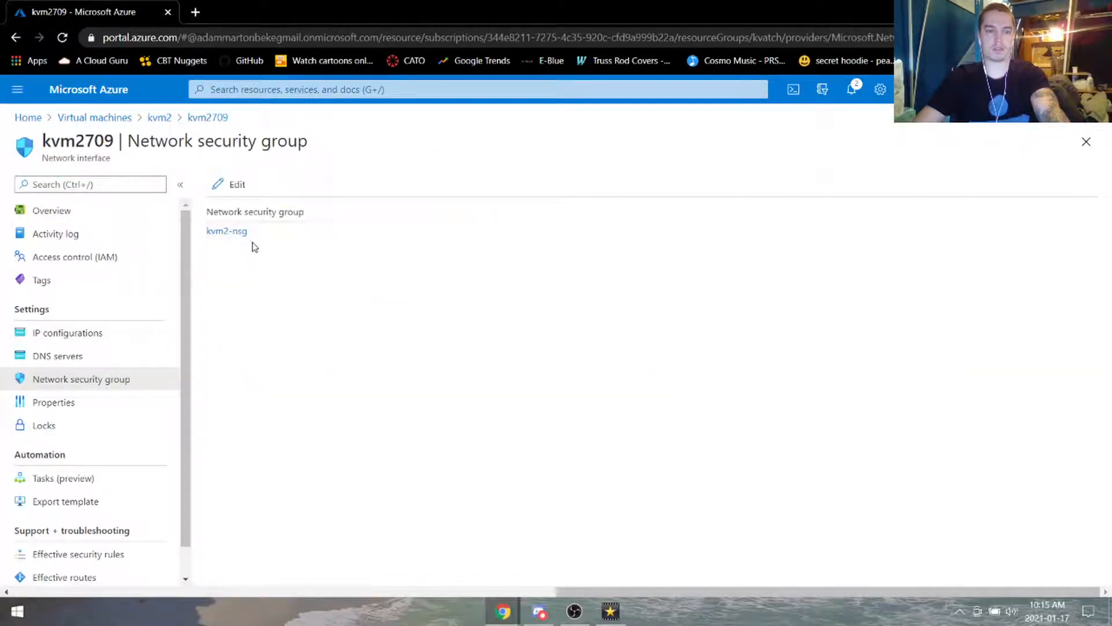
{"action": "left_click", "coordinate": [252, 235]}
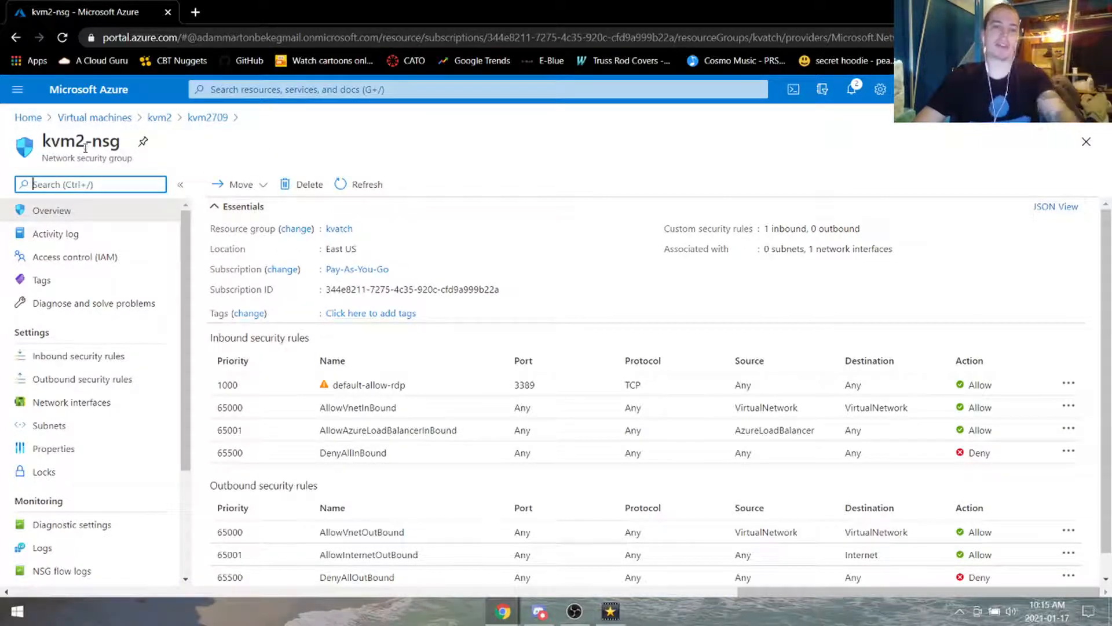
{"action": "left_click", "coordinate": [159, 117]}
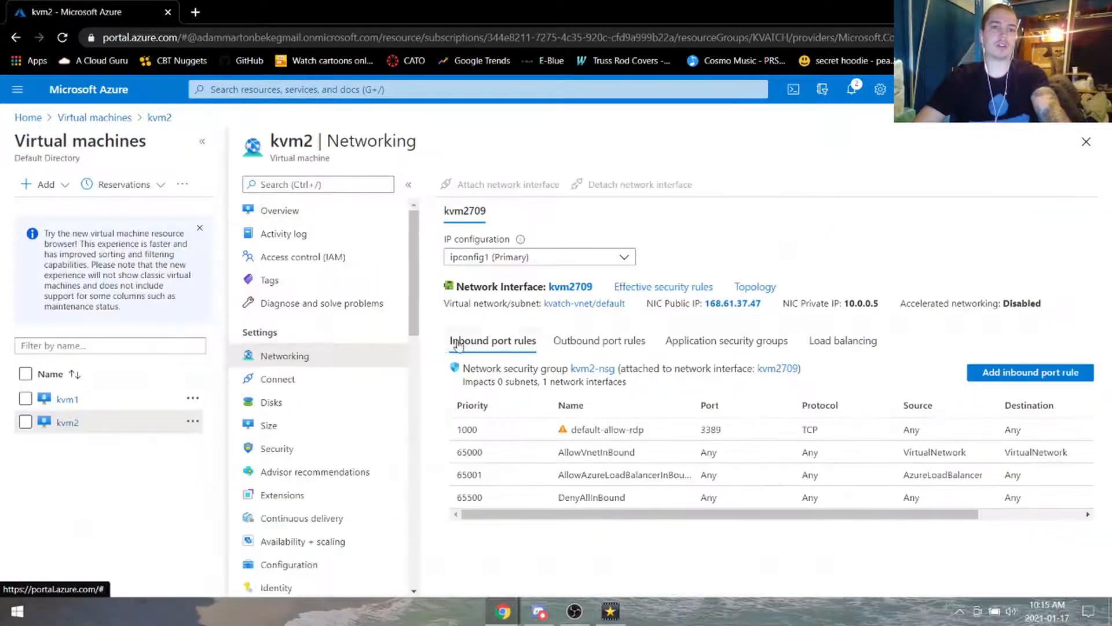
Step: Switch kvm2709's network security group to kvatchnsg and save
{"action": "left_click", "coordinate": [570, 287]}
{"action": "left_click", "coordinate": [88, 382]}
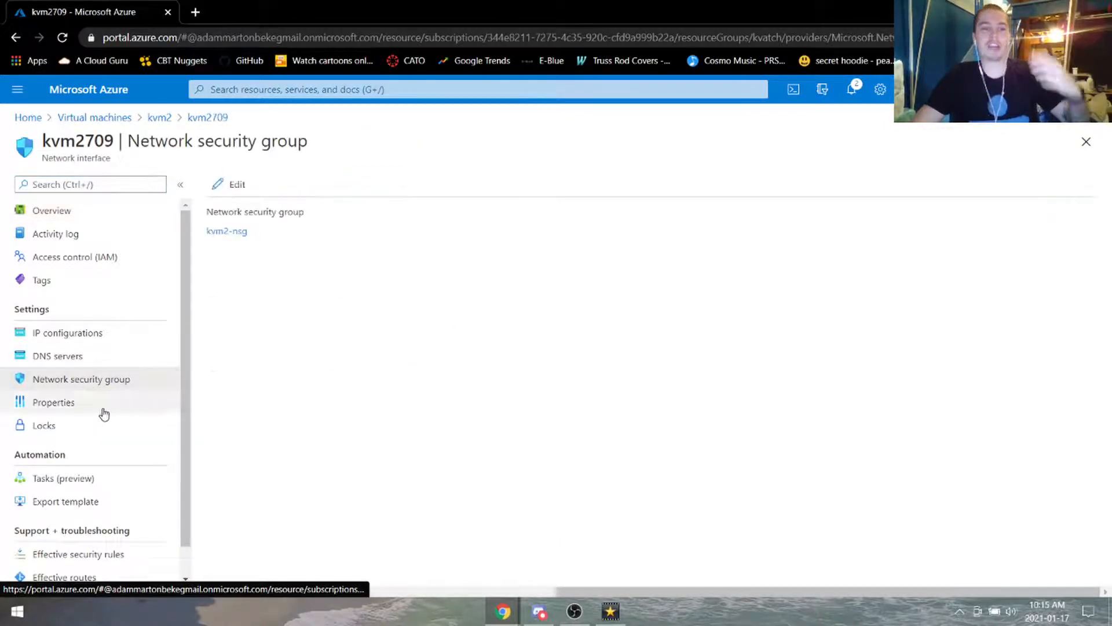
{"action": "left_click", "coordinate": [233, 185]}
{"action": "left_click", "coordinate": [273, 188]}
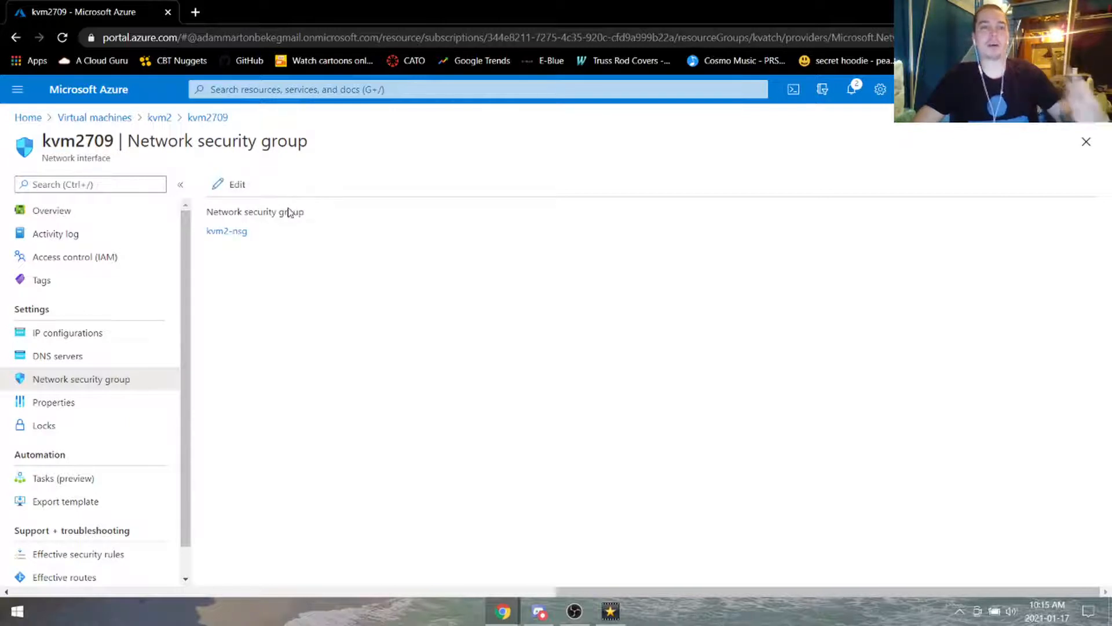
{"action": "left_click", "coordinate": [234, 184]}
{"action": "left_click", "coordinate": [257, 236]}
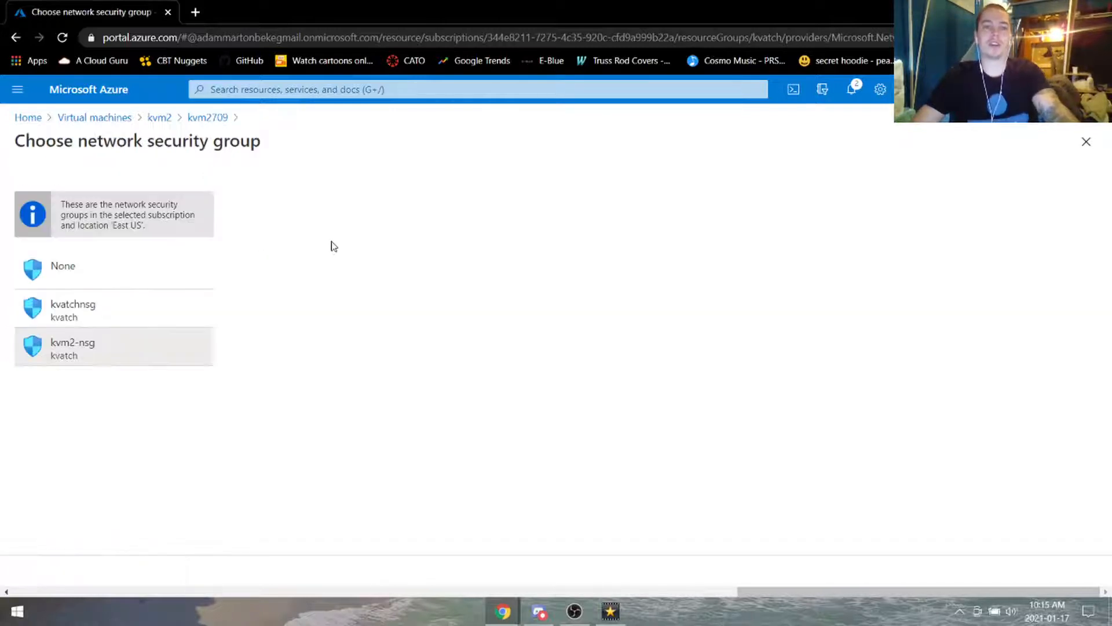
{"action": "left_click", "coordinate": [99, 307]}
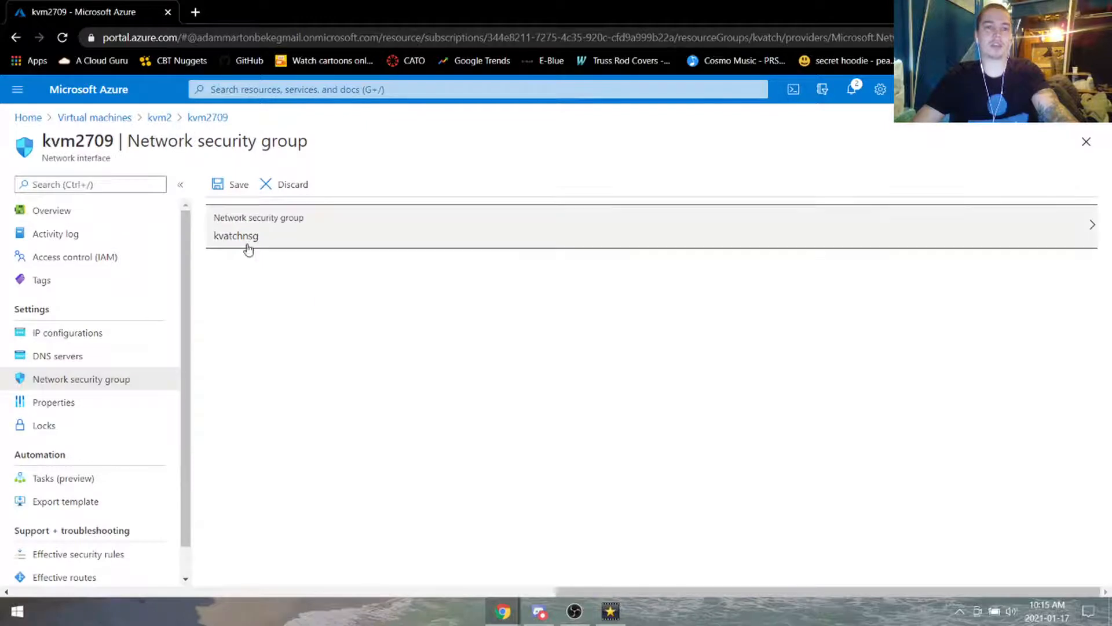
{"action": "left_click", "coordinate": [236, 185]}
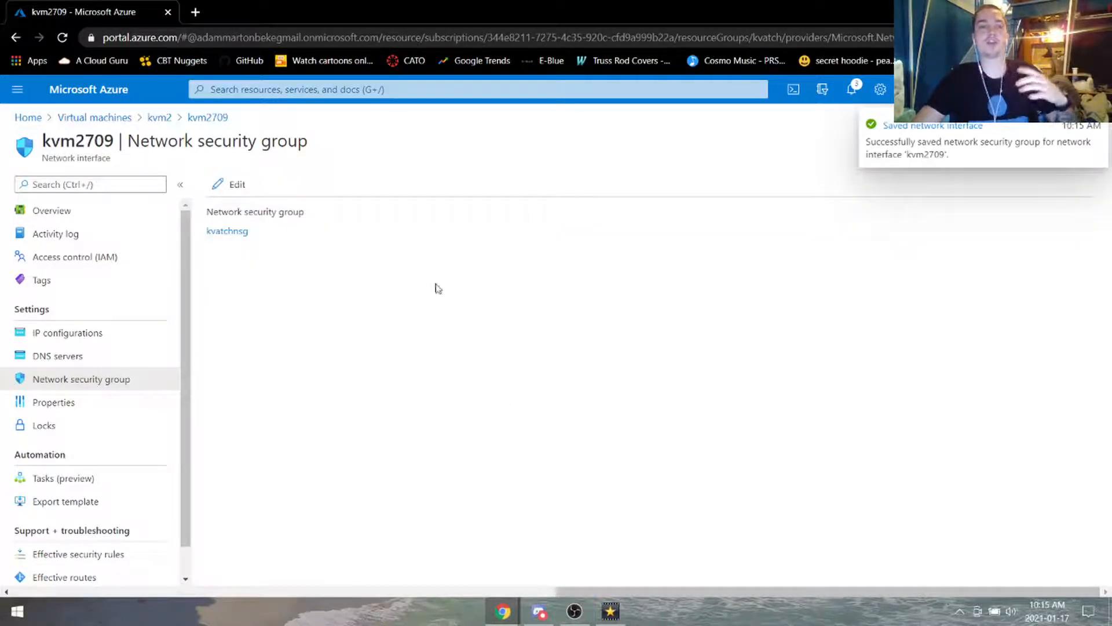
Step: Reload the interface's security group settings to confirm, then return to the Virtual machines list
{"action": "left_click", "coordinate": [70, 358]}
{"action": "left_click", "coordinate": [84, 380]}
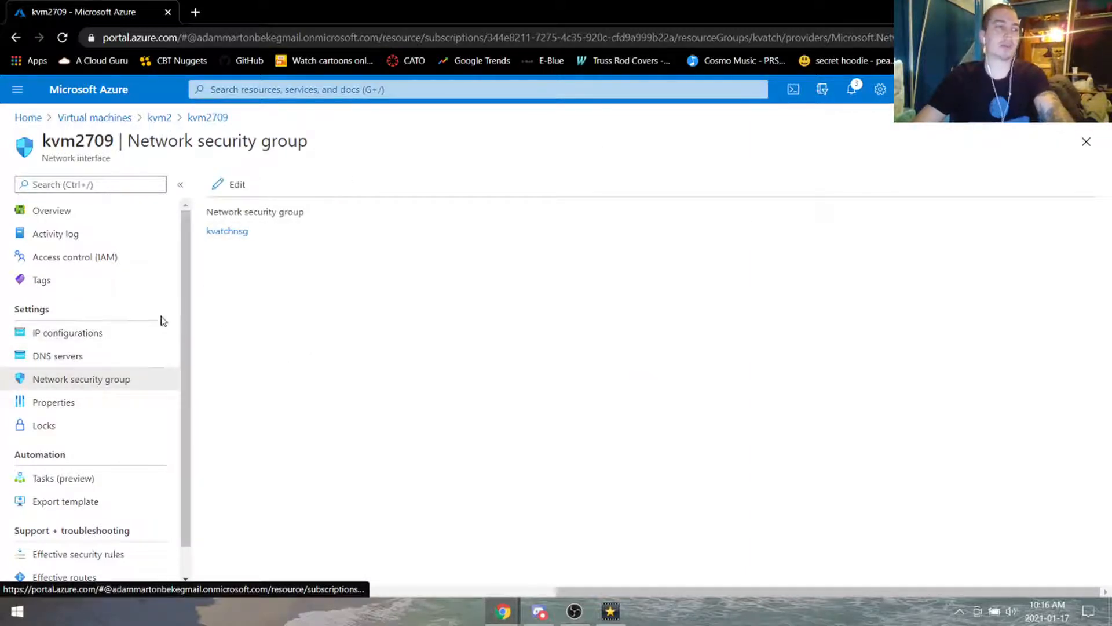
{"action": "left_click", "coordinate": [95, 118]}
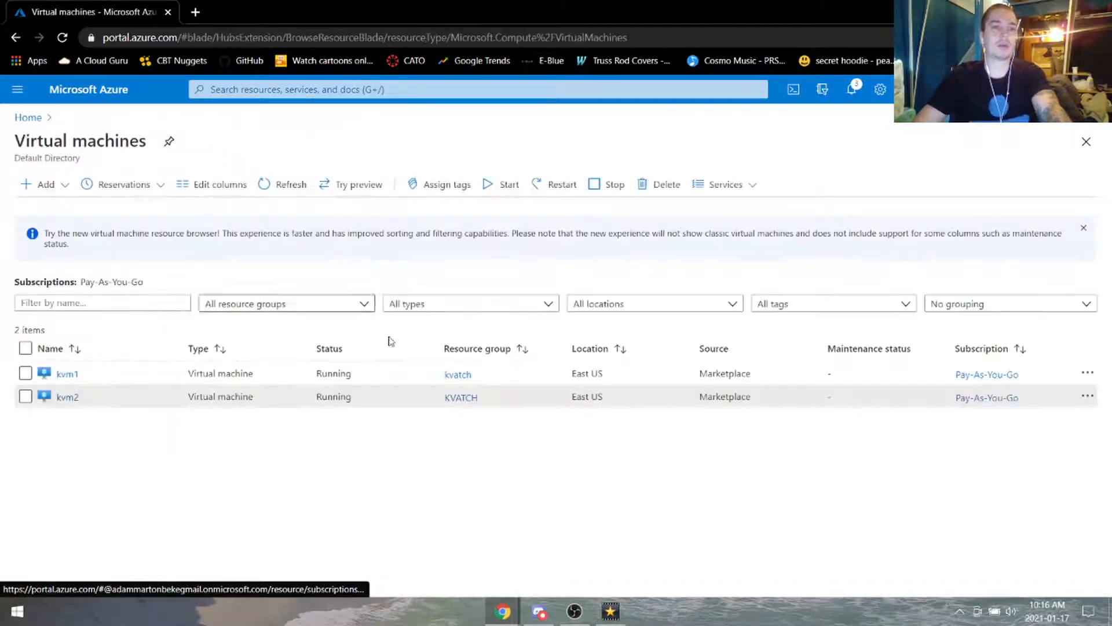
Step: Show the Application security groups section of kvm1's Networking page
{"action": "left_click", "coordinate": [68, 376]}
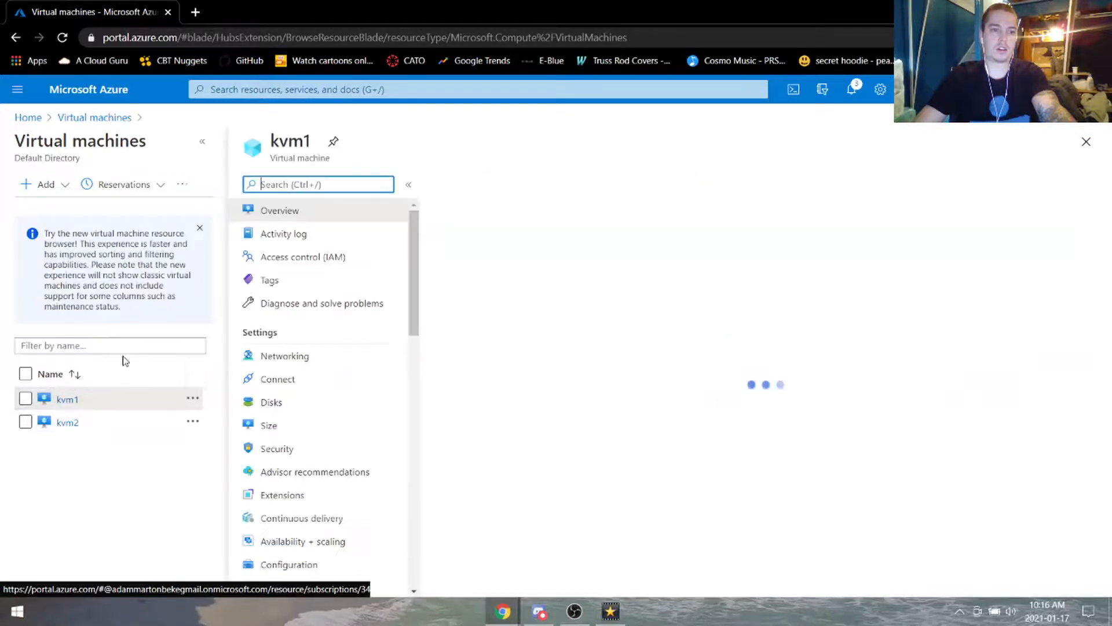
{"action": "left_click", "coordinate": [343, 355]}
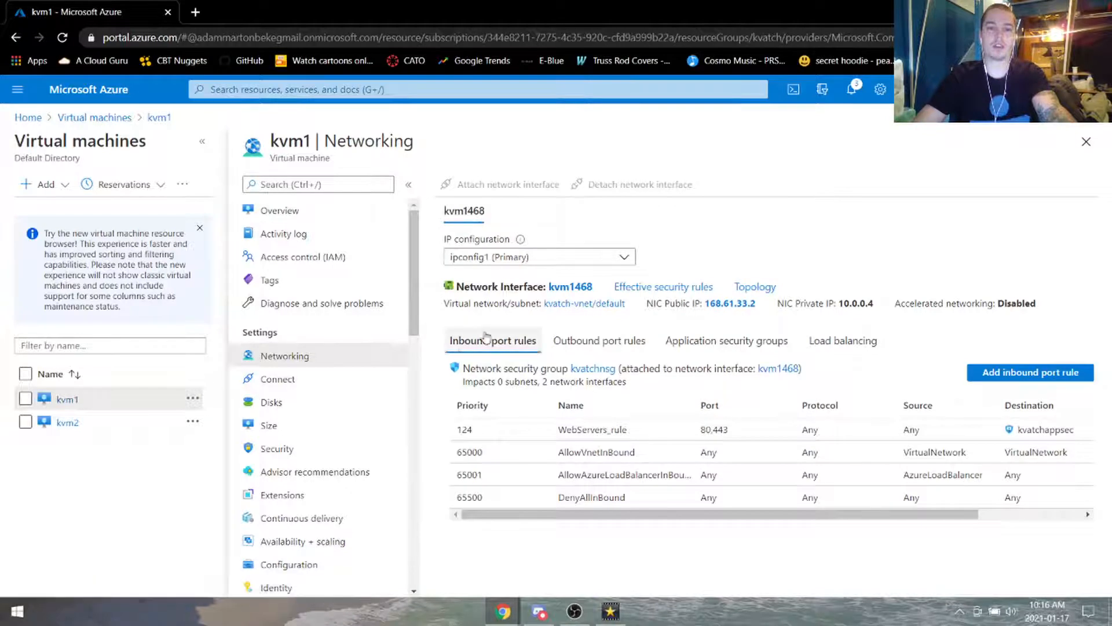
{"action": "scroll", "coordinate": [351, 365], "scroll_direction": "down", "scroll_amount": 1}
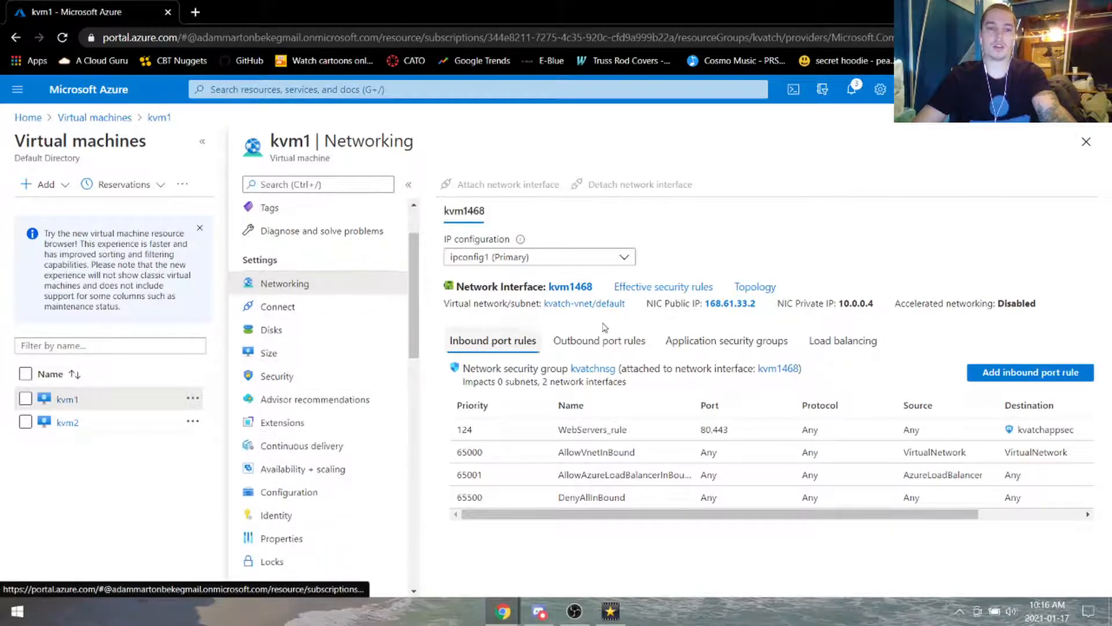
{"action": "scroll", "coordinate": [347, 339], "scroll_direction": "up", "scroll_amount": 1}
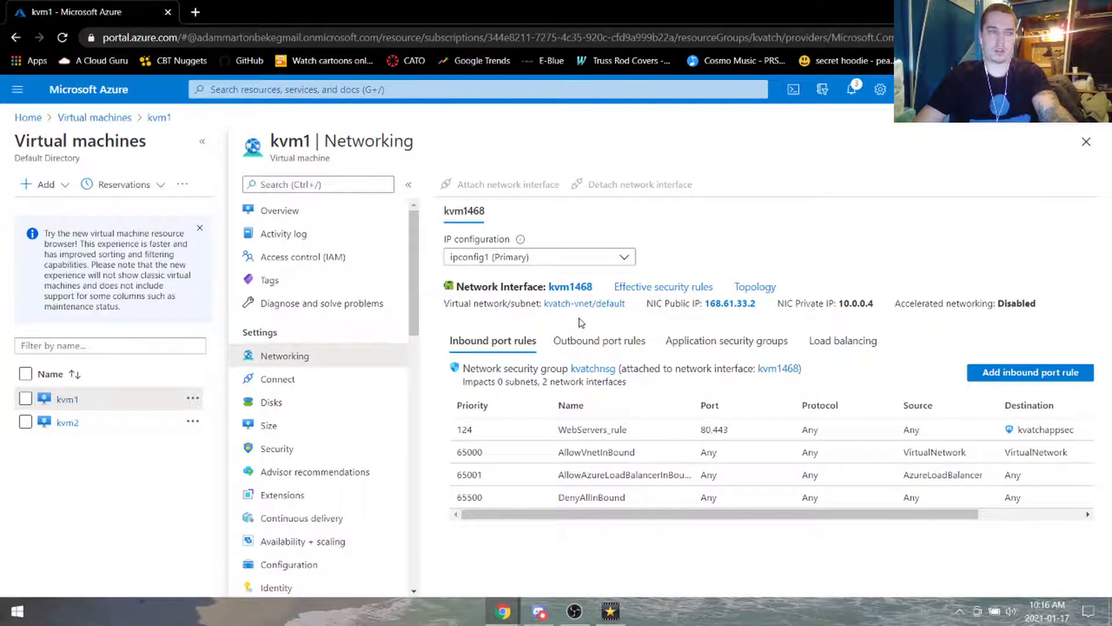
{"action": "left_click", "coordinate": [721, 343]}
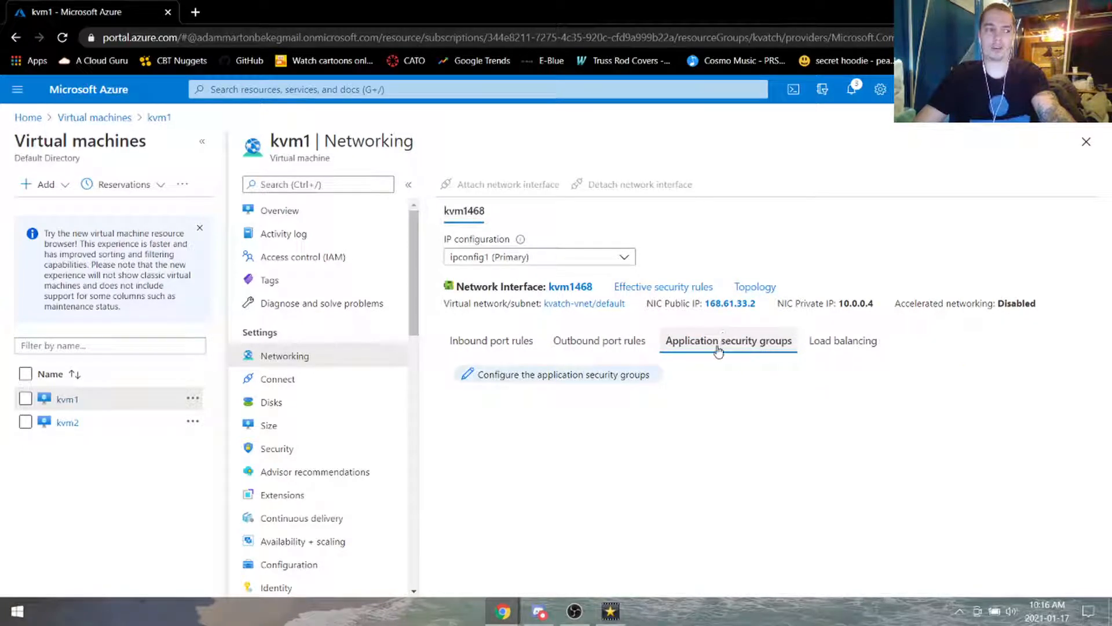
Step: Assign kvatchappsec to kvm1's interface kvm1468 and save
{"action": "left_click", "coordinate": [597, 376]}
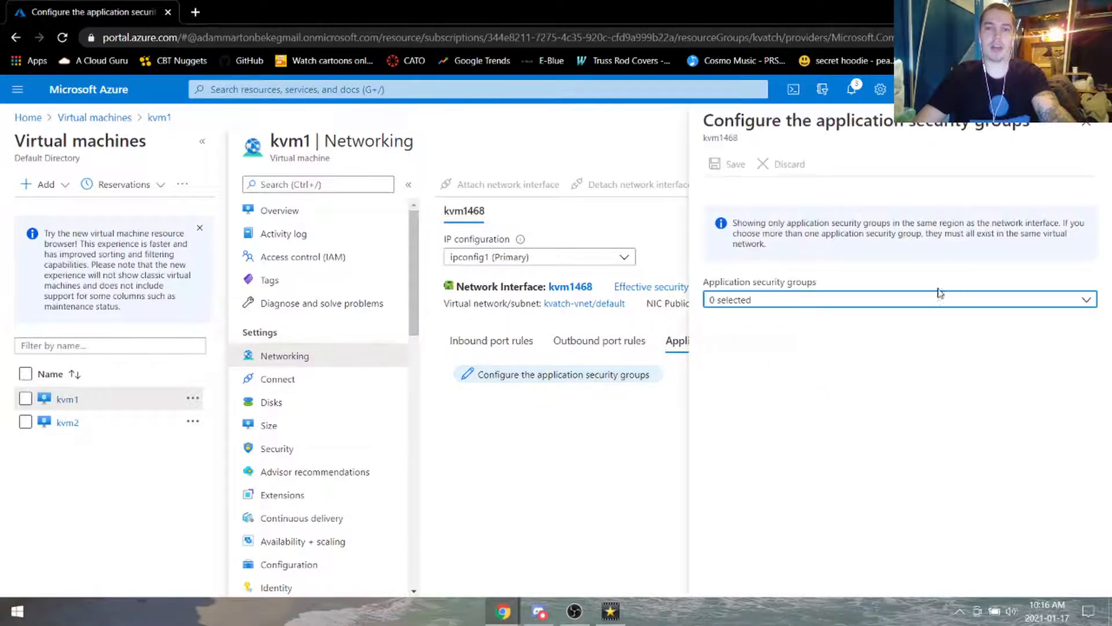
{"action": "left_click", "coordinate": [940, 296]}
{"action": "left_click", "coordinate": [716, 372]}
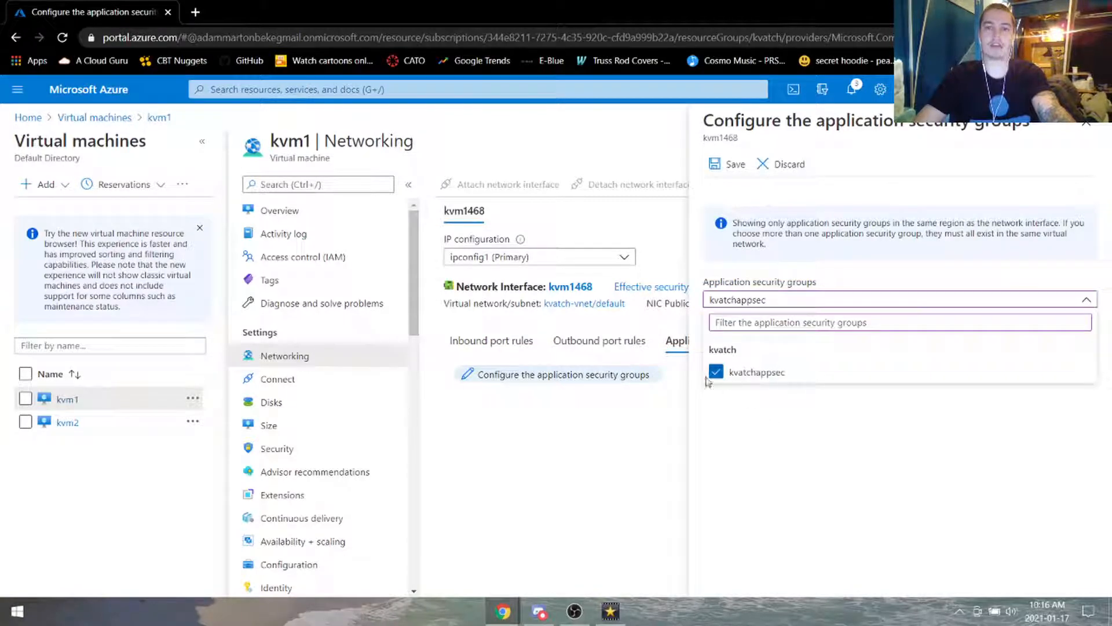
{"action": "left_click", "coordinate": [863, 430]}
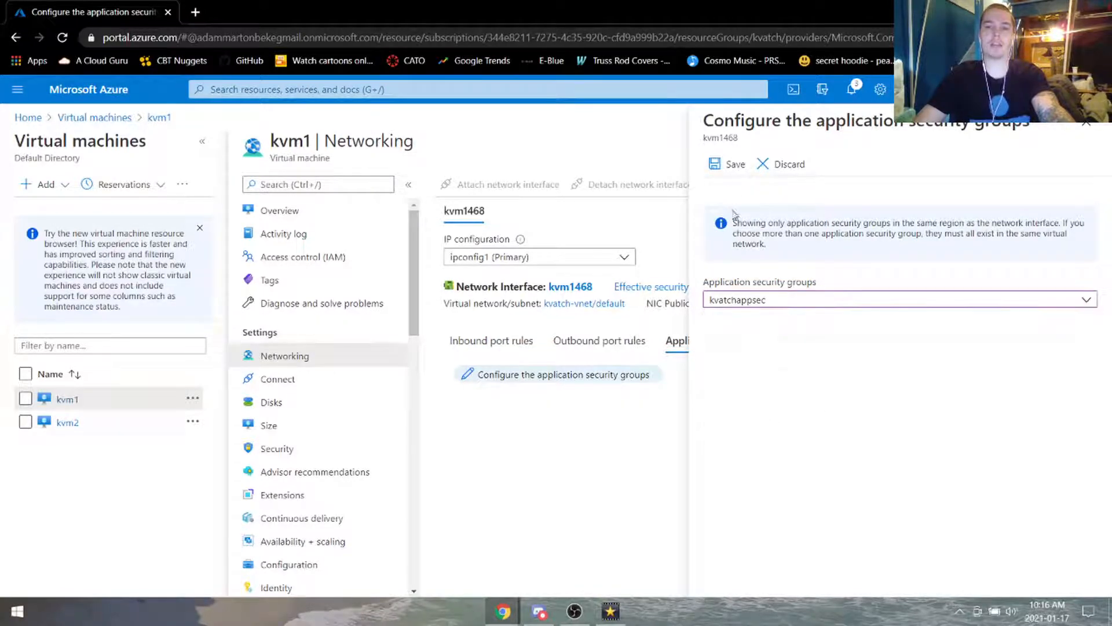
{"action": "left_click", "coordinate": [728, 167]}
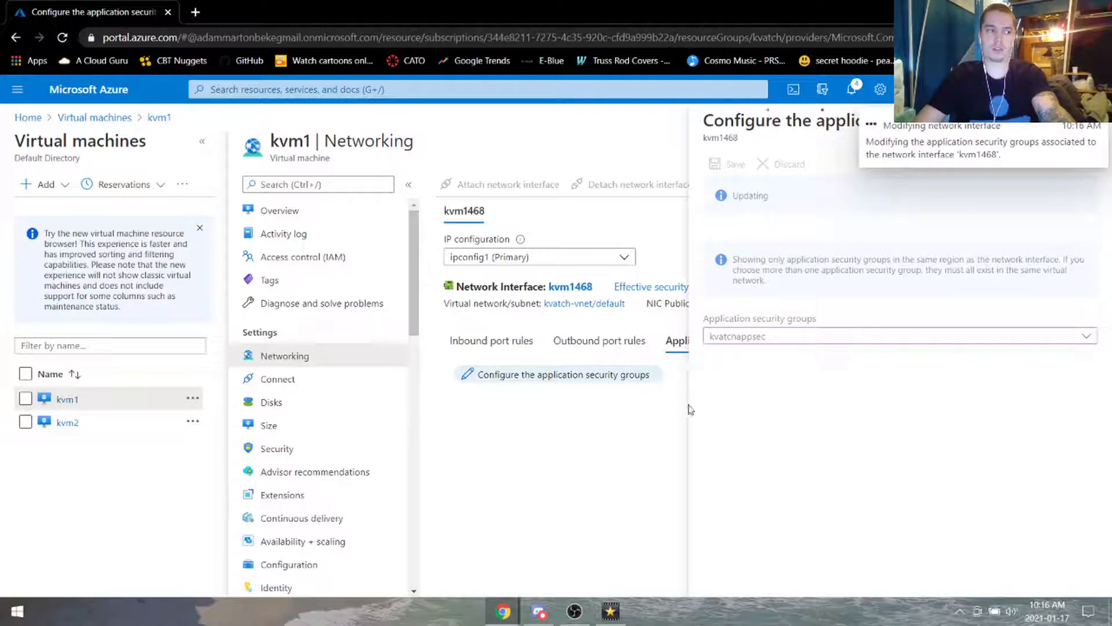
Step: Assign kvatchappsec to kvm2's interface kvm2709 and save
{"action": "left_click", "coordinate": [67, 423]}
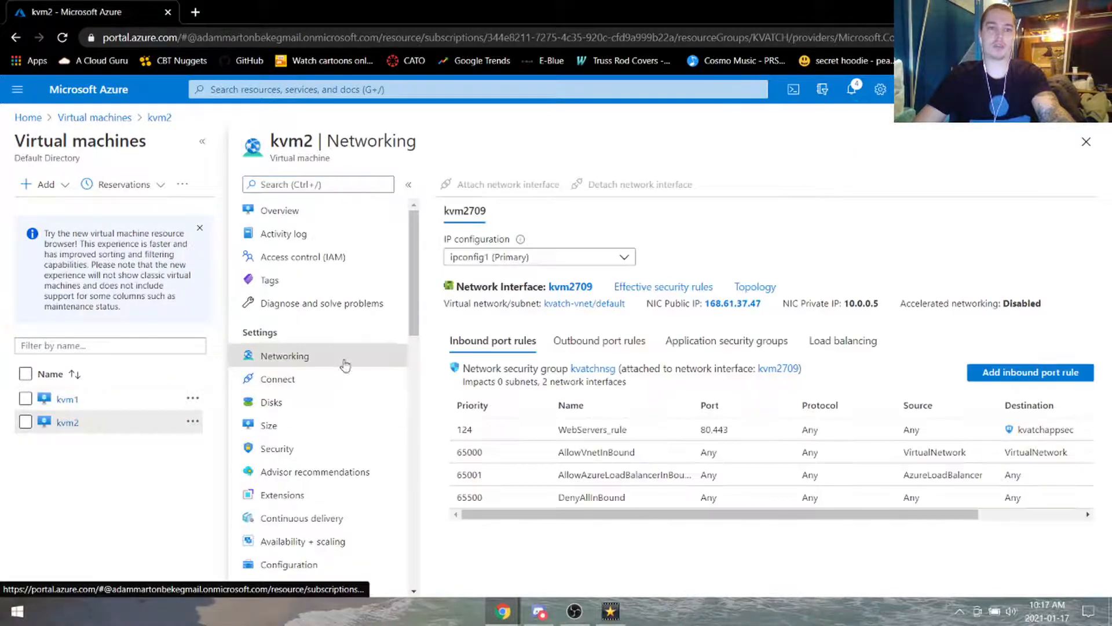
{"action": "left_click", "coordinate": [760, 343]}
{"action": "left_click", "coordinate": [545, 375]}
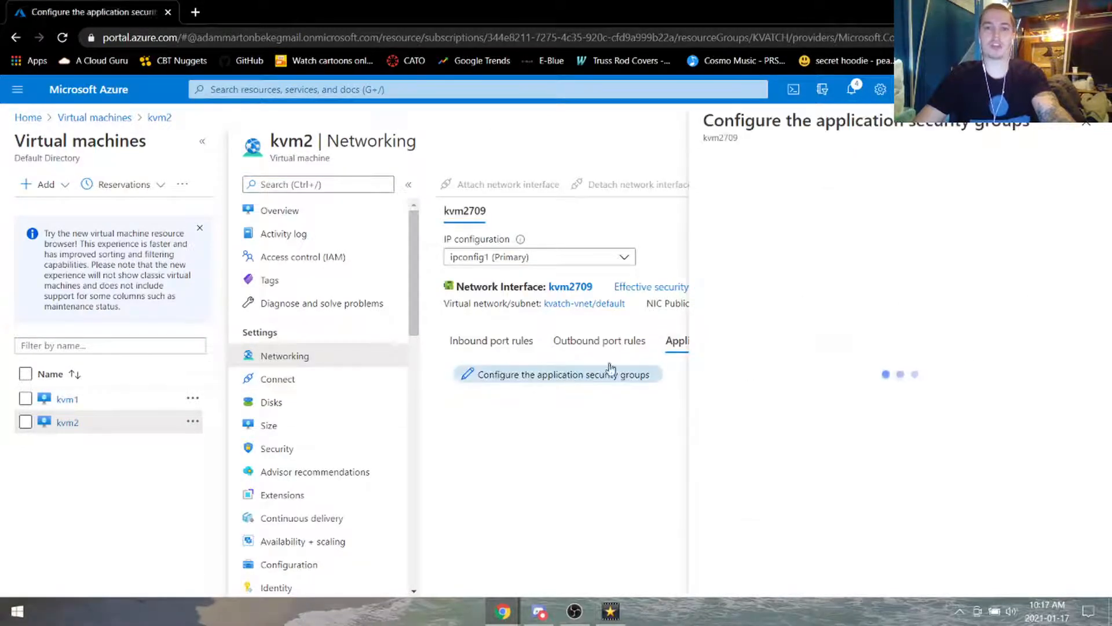
{"action": "left_click", "coordinate": [736, 302]}
{"action": "left_click", "coordinate": [731, 371]}
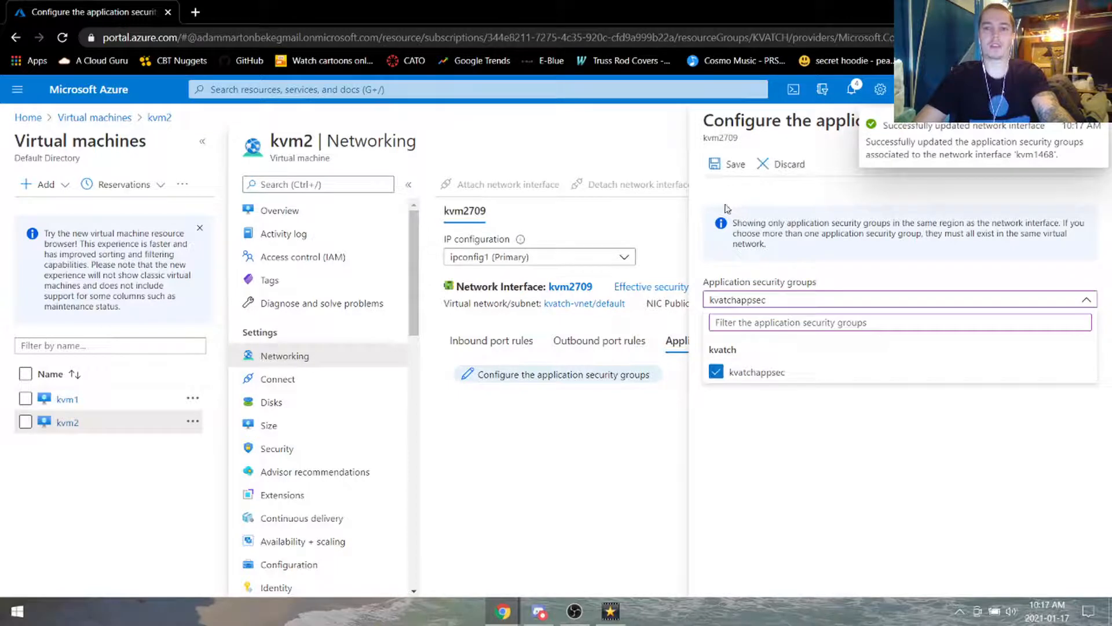
{"action": "left_click", "coordinate": [731, 164]}
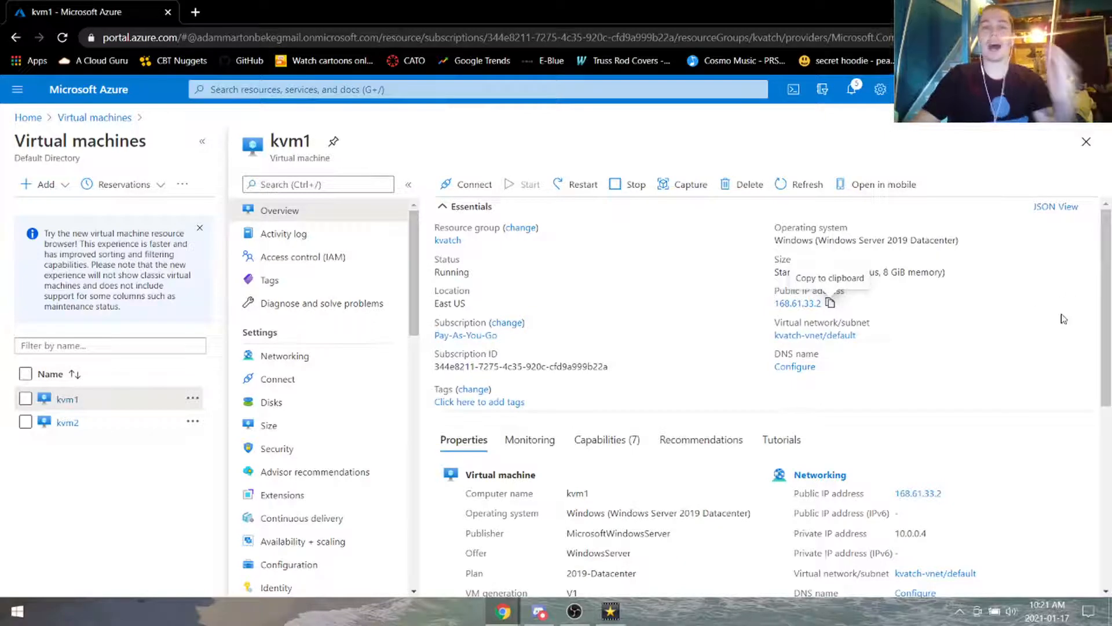
Step: Try loading kvm1's public IP 168.61.33.2 in a new tab, then close that tab
{"action": "left_click", "coordinate": [832, 307]}
{"action": "left_click", "coordinate": [207, 12]}
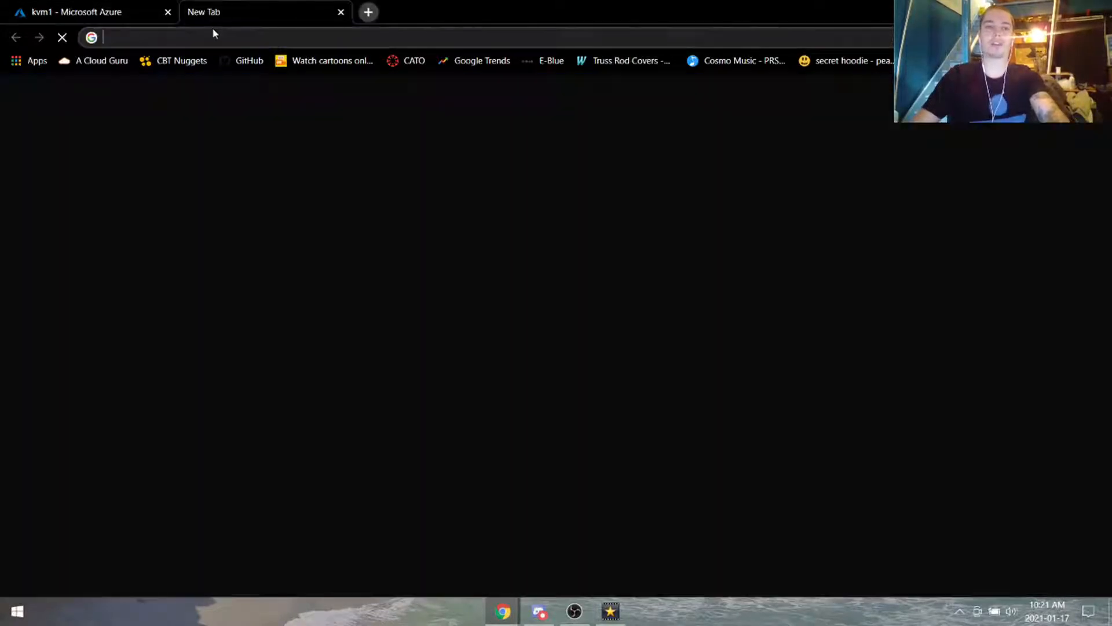
{"action": "key", "text": "ctrl+v"}
{"action": "key", "text": "Return"}
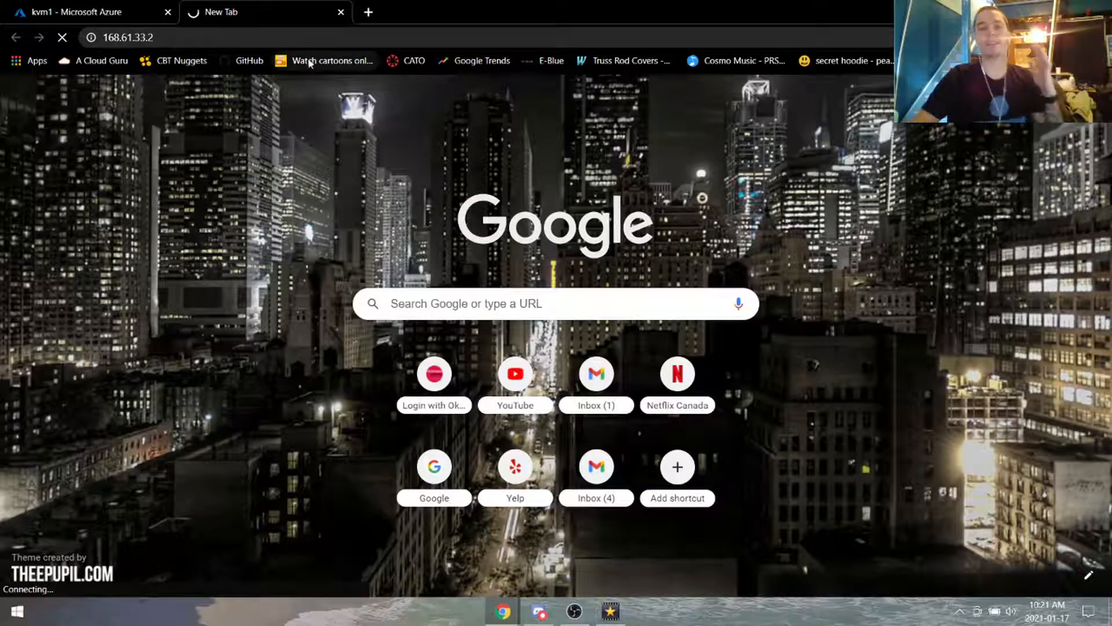
{"action": "left_click", "coordinate": [341, 12]}
{"action": "left_click", "coordinate": [468, 184]}
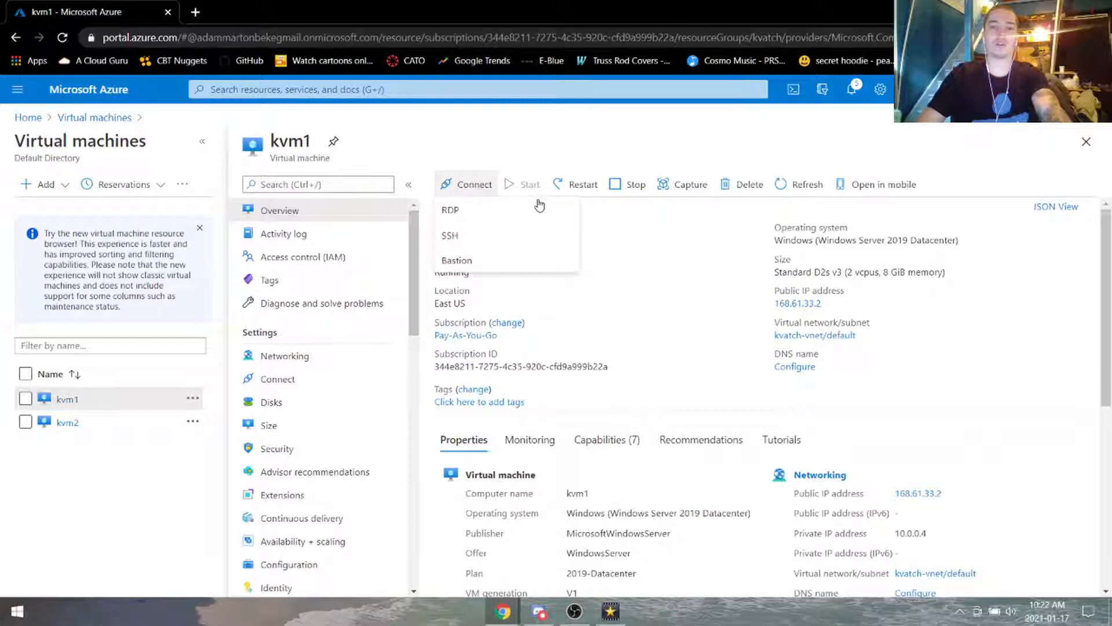
Step: Attempt an RDP connection to kvm1 using the downloaded RDP file, and dismiss the connection error
{"action": "left_click", "coordinate": [489, 212]}
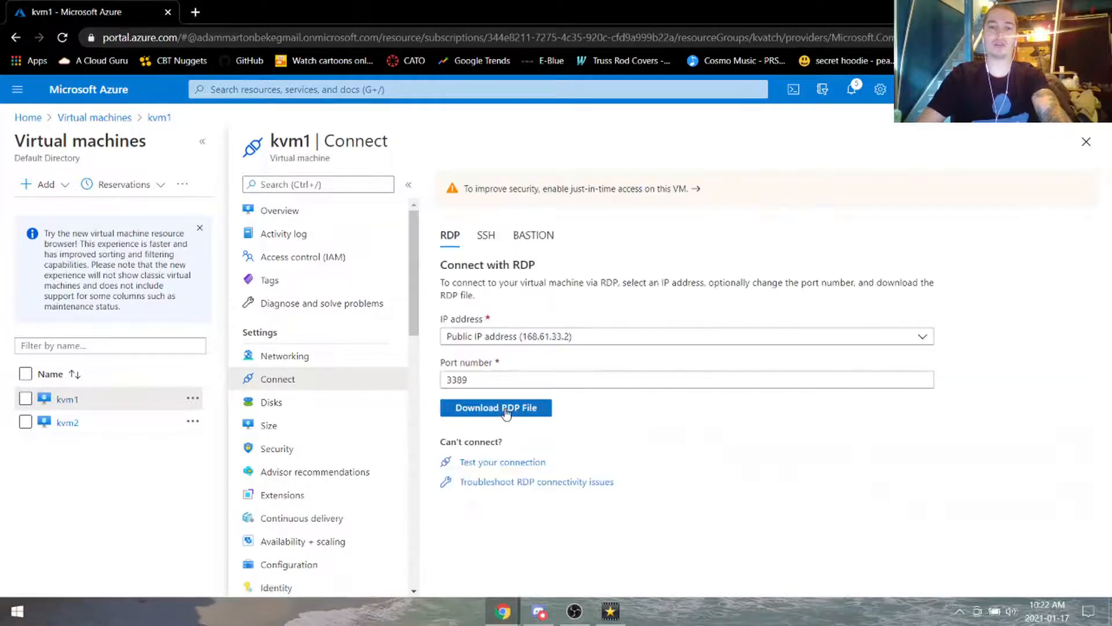
{"action": "left_click", "coordinate": [496, 408]}
{"action": "left_click", "coordinate": [88, 571]}
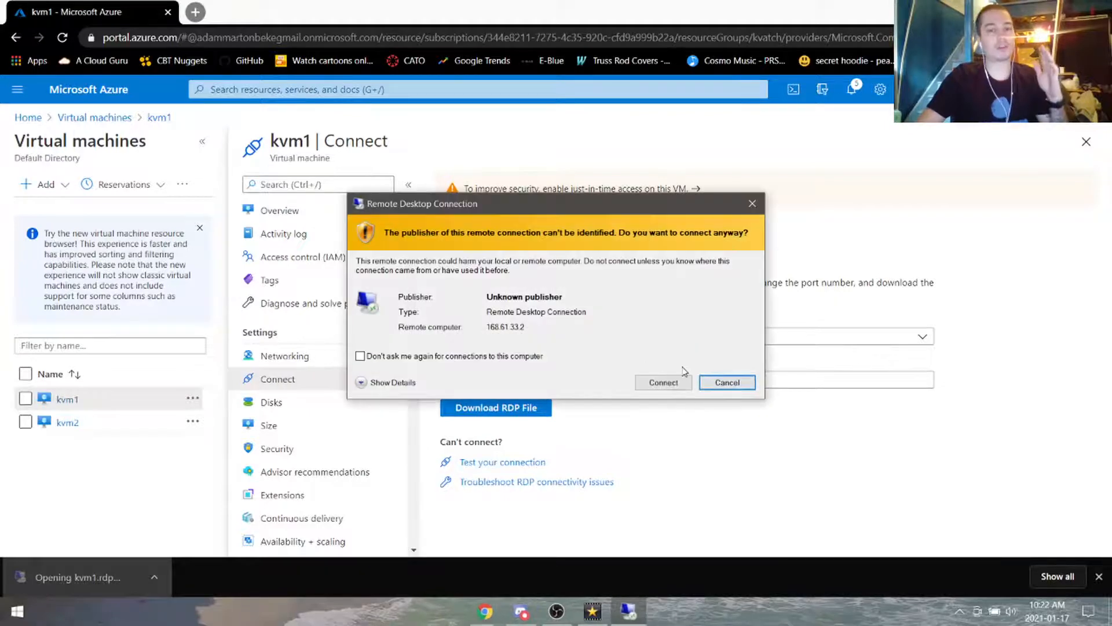
{"action": "left_click", "coordinate": [667, 385]}
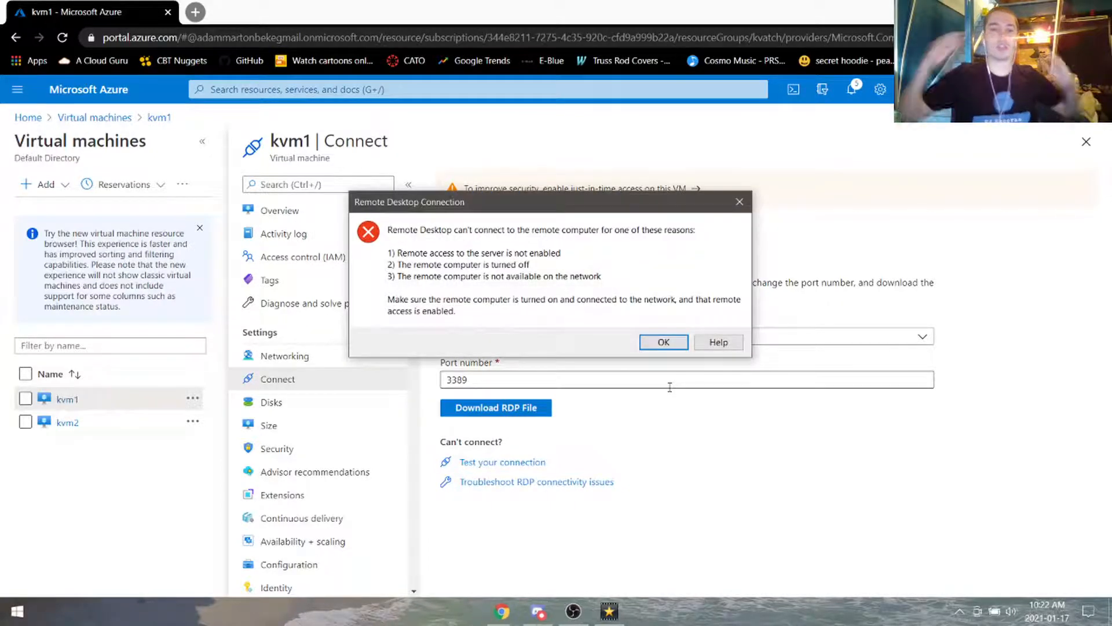
{"action": "left_click", "coordinate": [666, 347]}
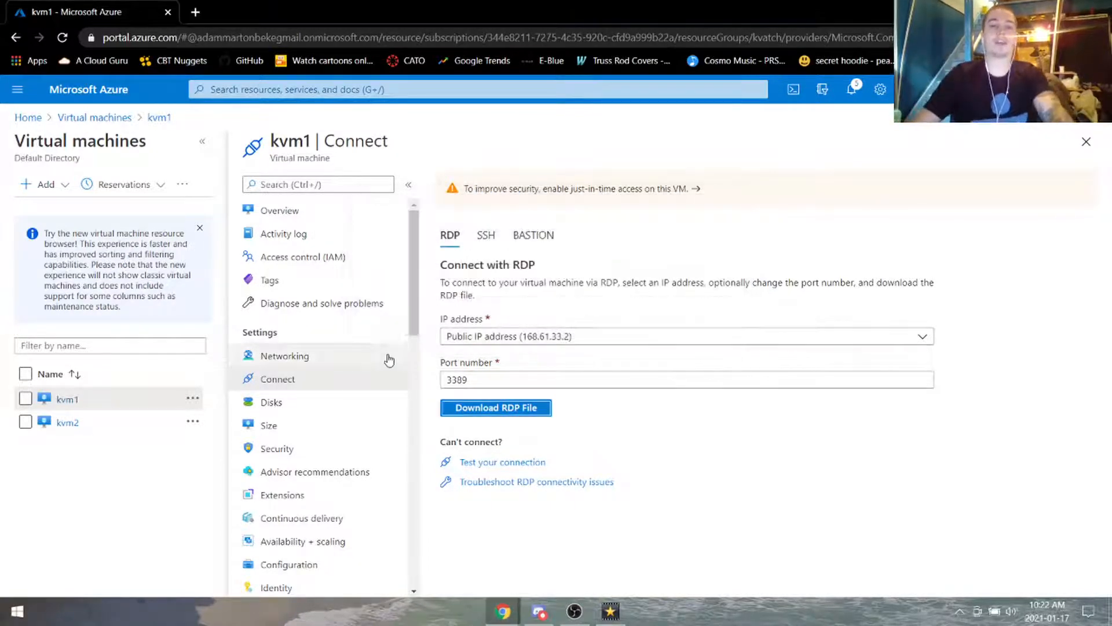
{"action": "left_click", "coordinate": [383, 356]}
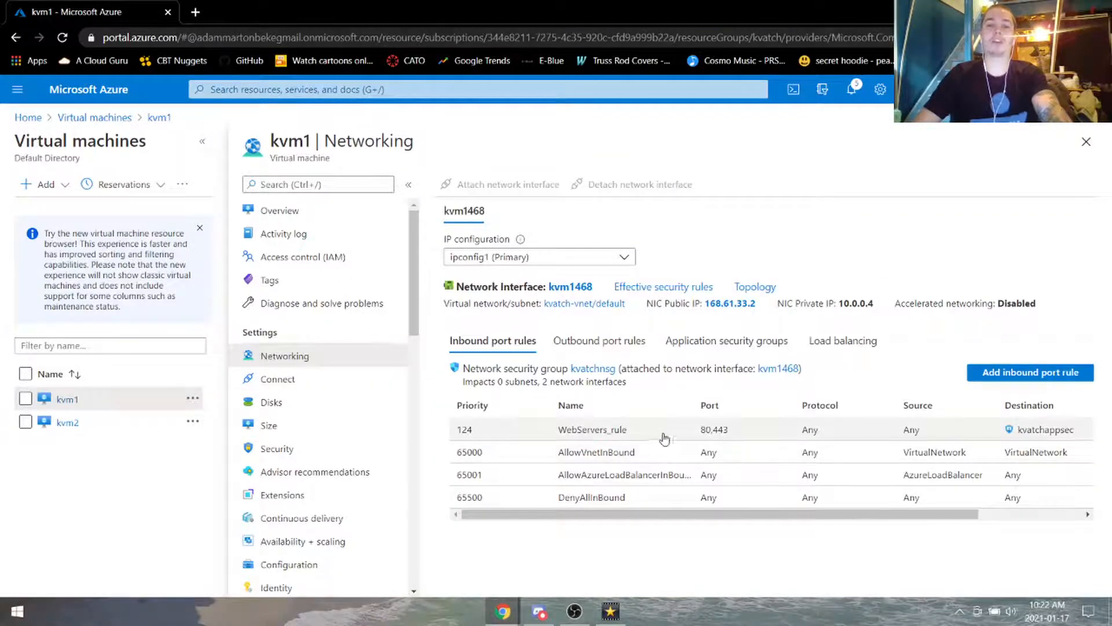
Step: Add inbound rule 'rdp' allowing destination port 3389 to kvatchnsg
{"action": "left_click", "coordinate": [1022, 372]}
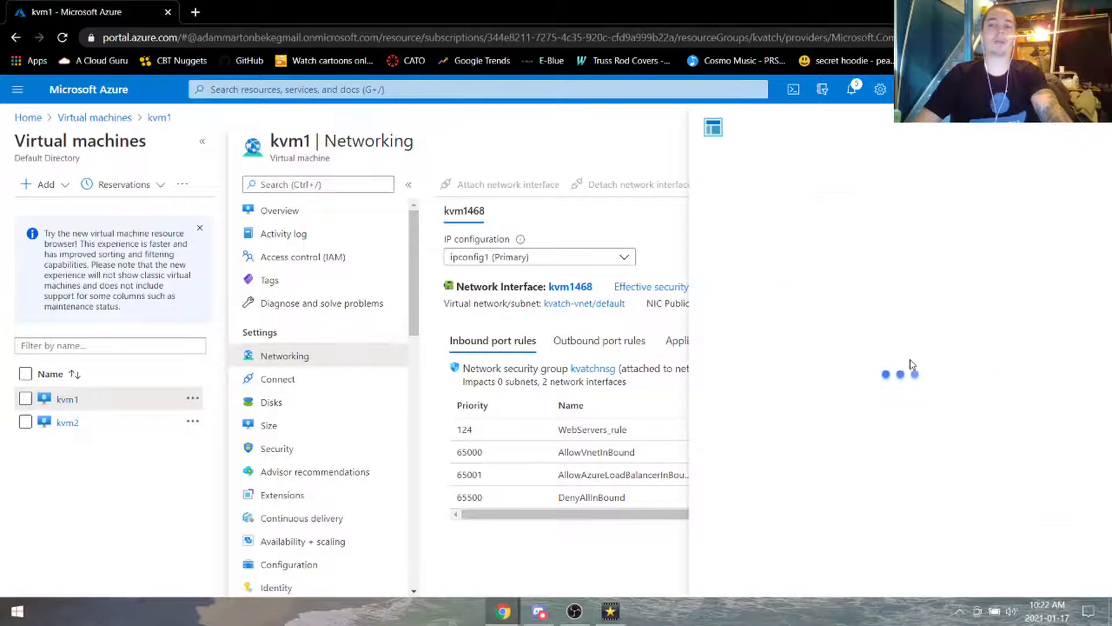
{"action": "double_click", "coordinate": [783, 344]}
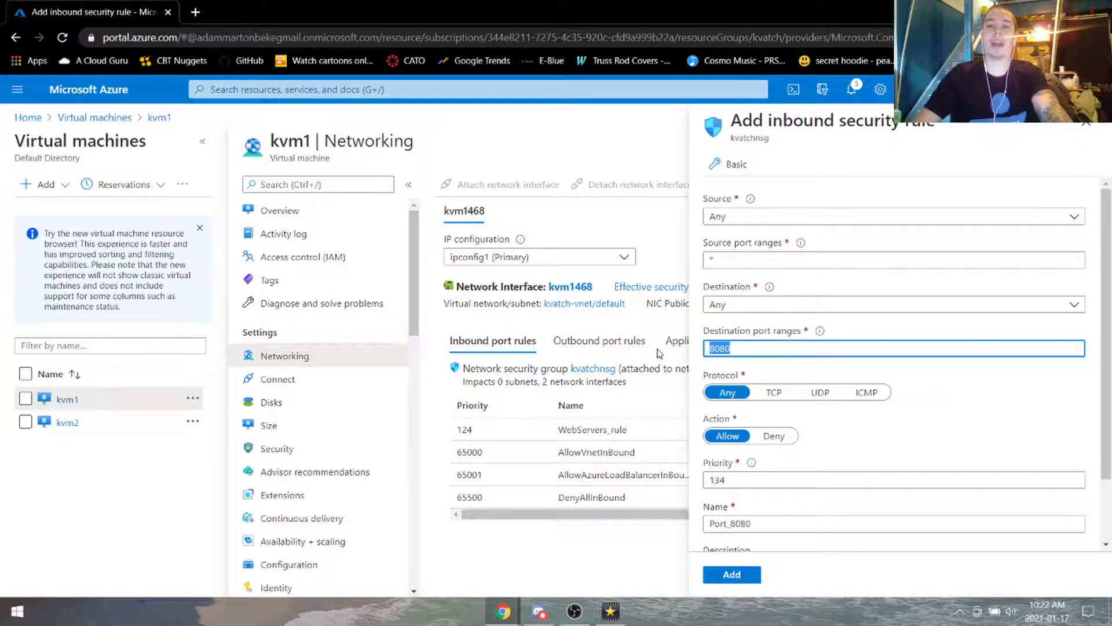
{"action": "type", "text": "3389"}
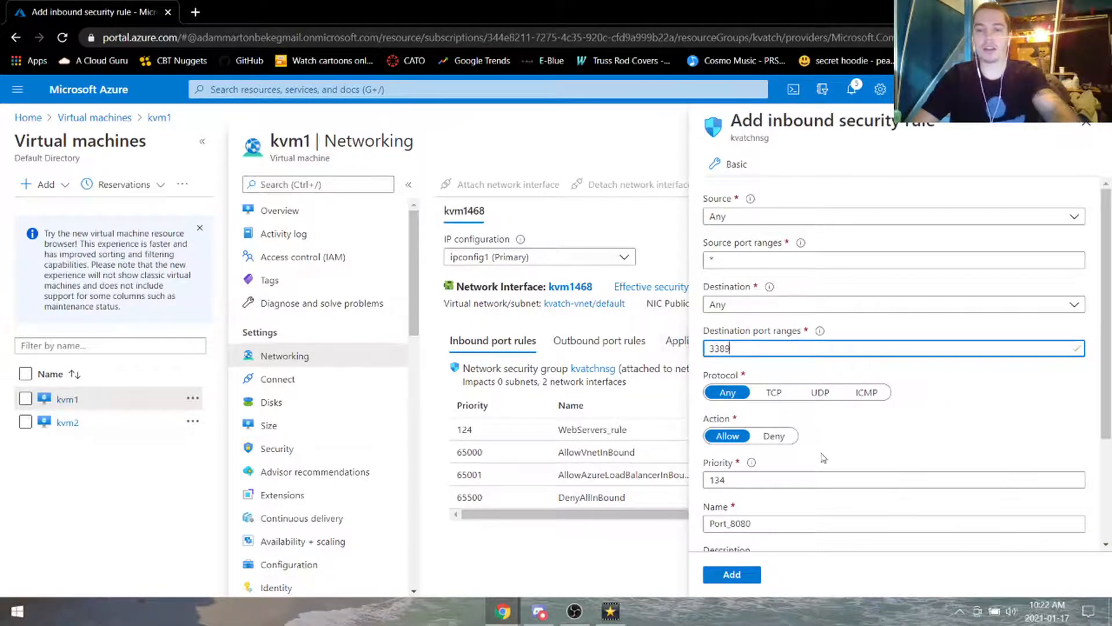
{"action": "scroll", "coordinate": [823, 437], "scroll_direction": "down", "scroll_amount": 3}
{"action": "double_click", "coordinate": [810, 384]}
{"action": "type", "text": "rdp"}
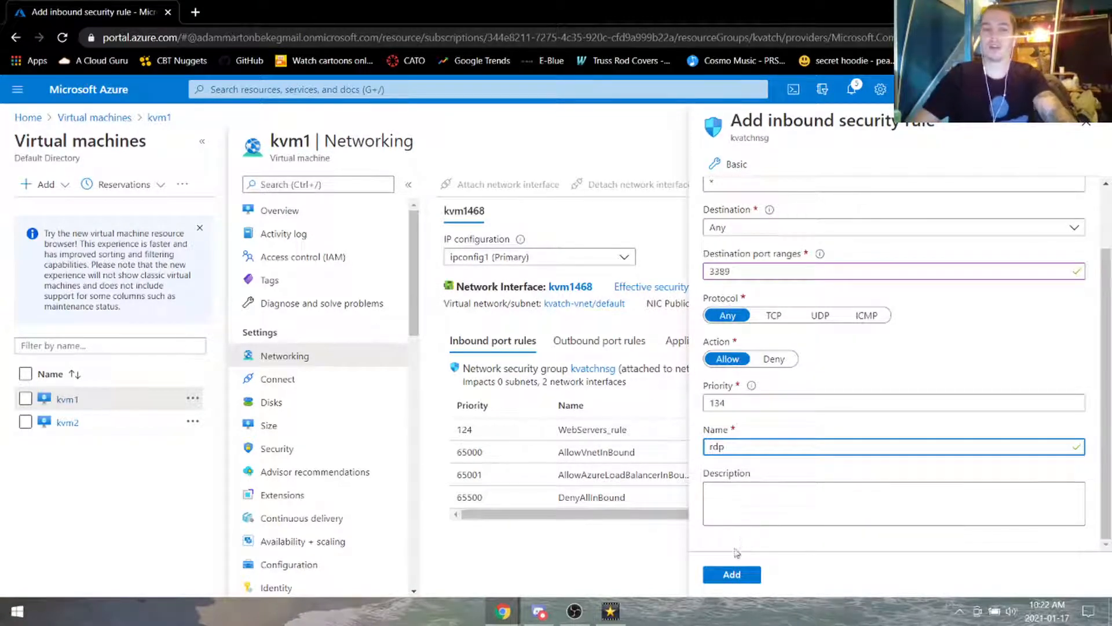
{"action": "left_click", "coordinate": [731, 576]}
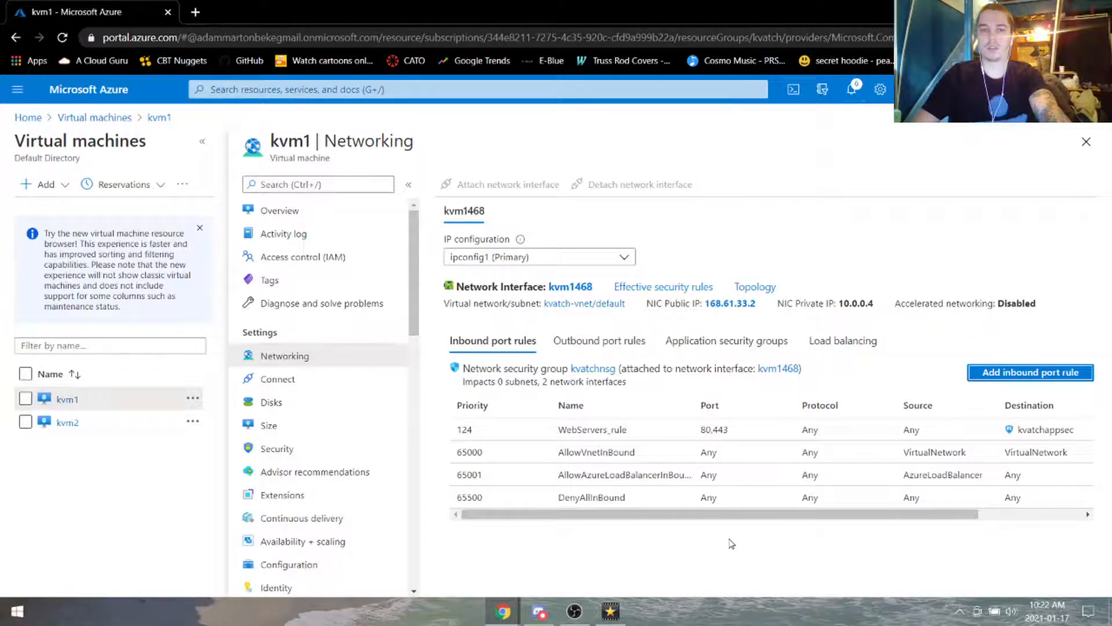
{"action": "left_click", "coordinate": [202, 142]}
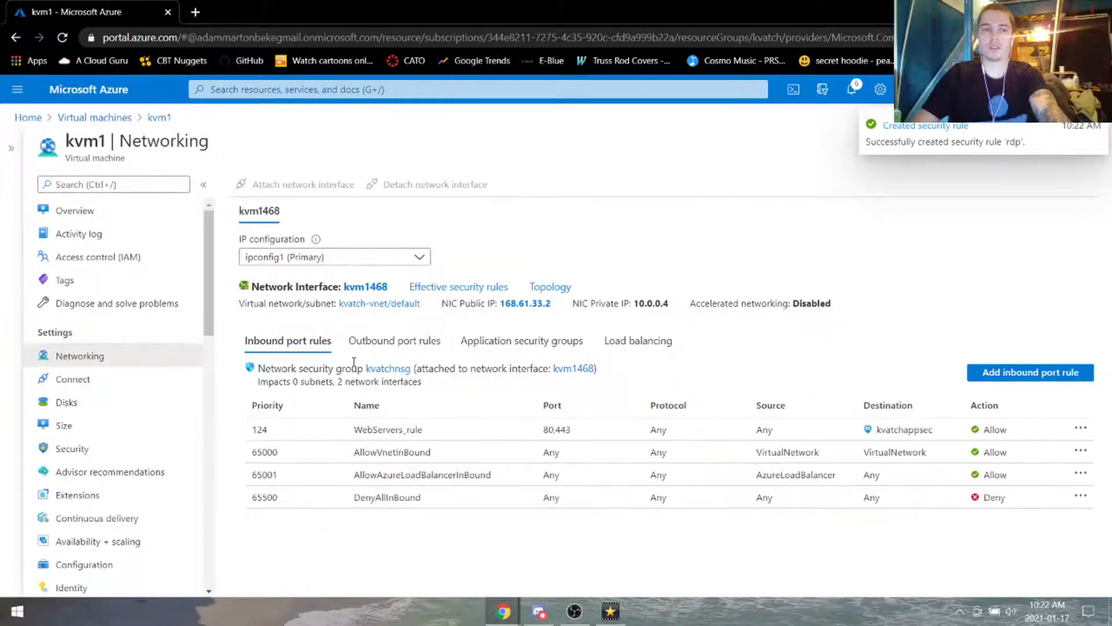
Step: Relaunch Remote Desktop to kvm1 at 168.61.33.2, cancel the attempt, and open Networking
{"action": "left_click", "coordinate": [118, 376]}
{"action": "left_click", "coordinate": [303, 409]}
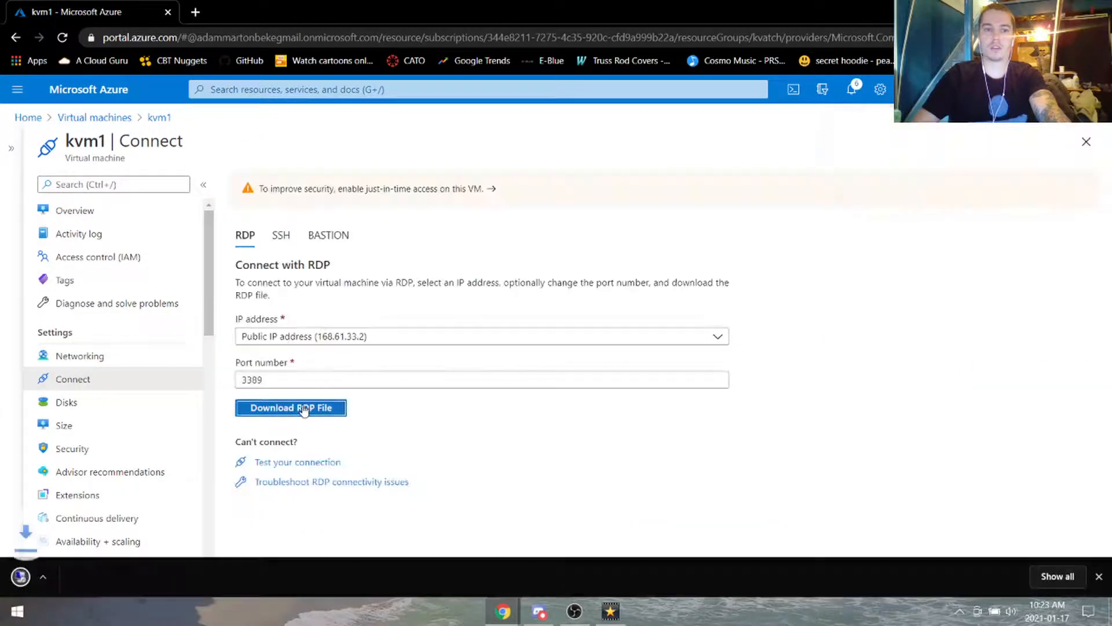
{"action": "left_click", "coordinate": [81, 577]}
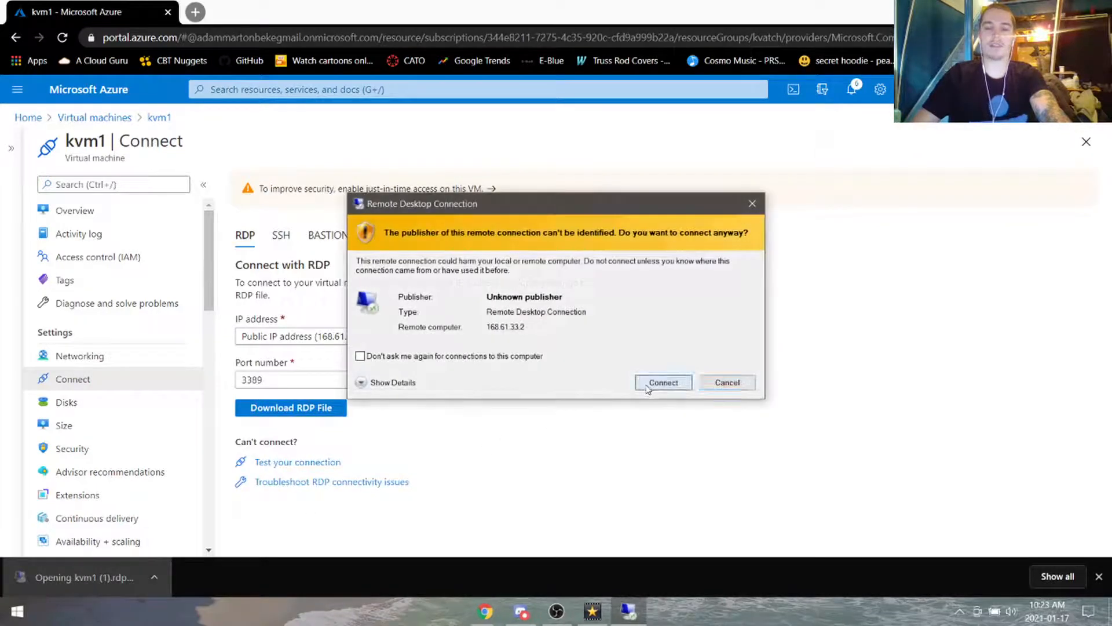
{"action": "left_click", "coordinate": [664, 384]}
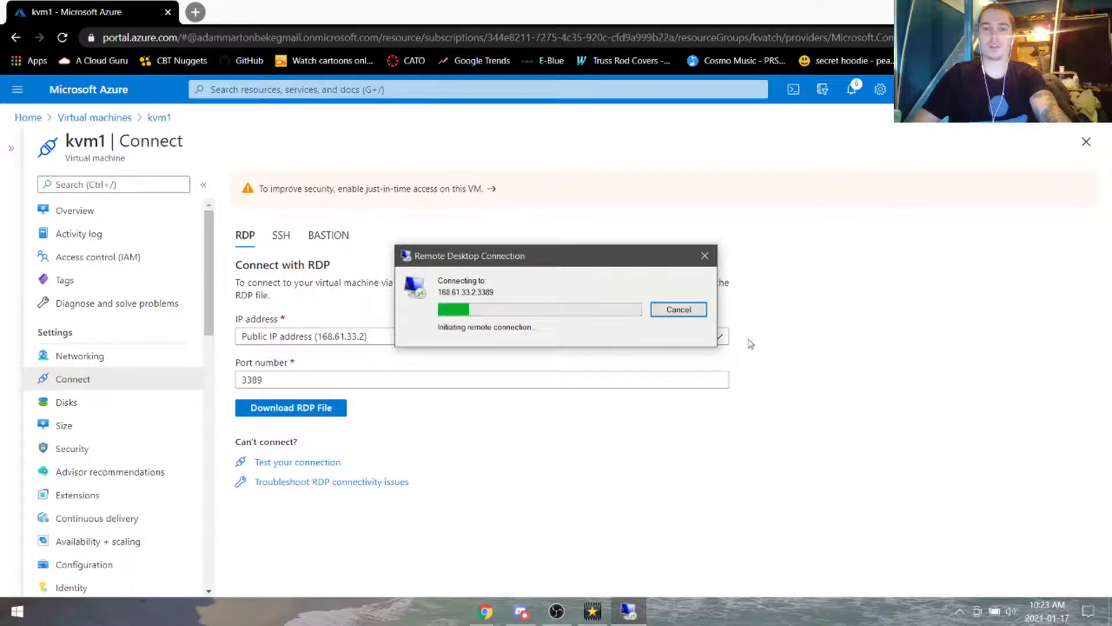
{"action": "left_click", "coordinate": [698, 313]}
{"action": "left_click", "coordinate": [104, 356]}
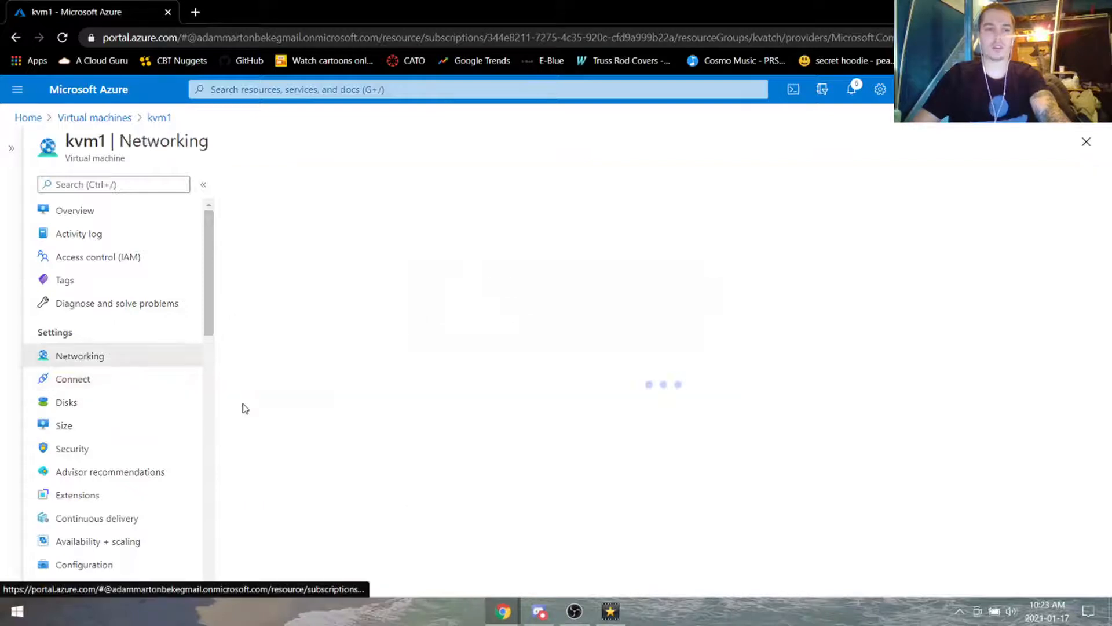
Step: Review kvm1's outbound port rules, discard a draft port 8080 rule, and return to Connect
{"action": "left_click", "coordinate": [377, 343]}
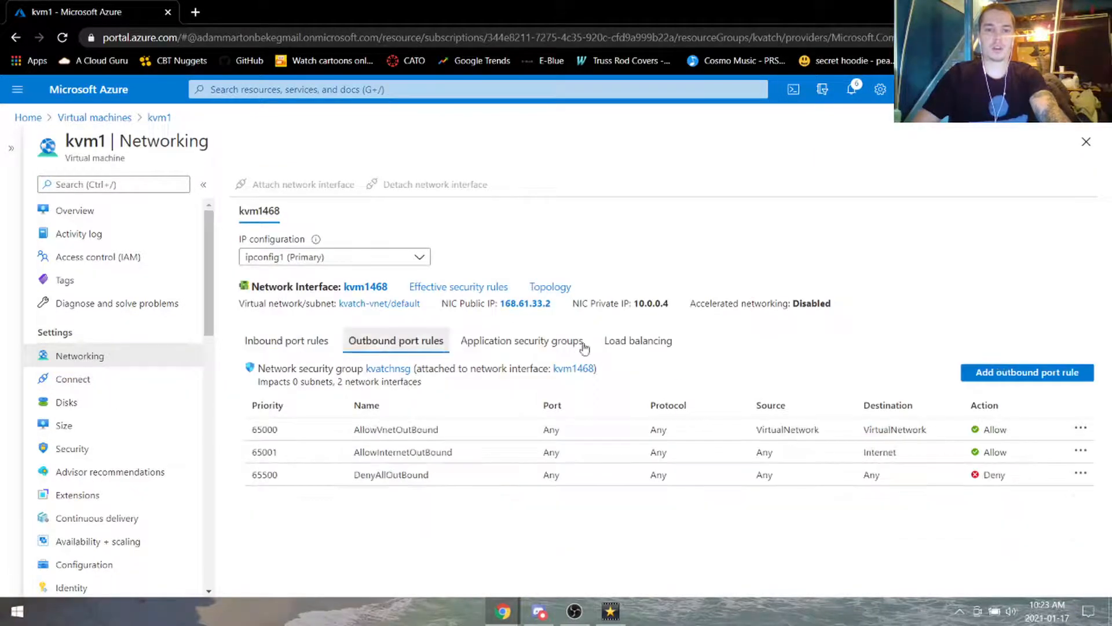
{"action": "left_click", "coordinate": [1020, 374]}
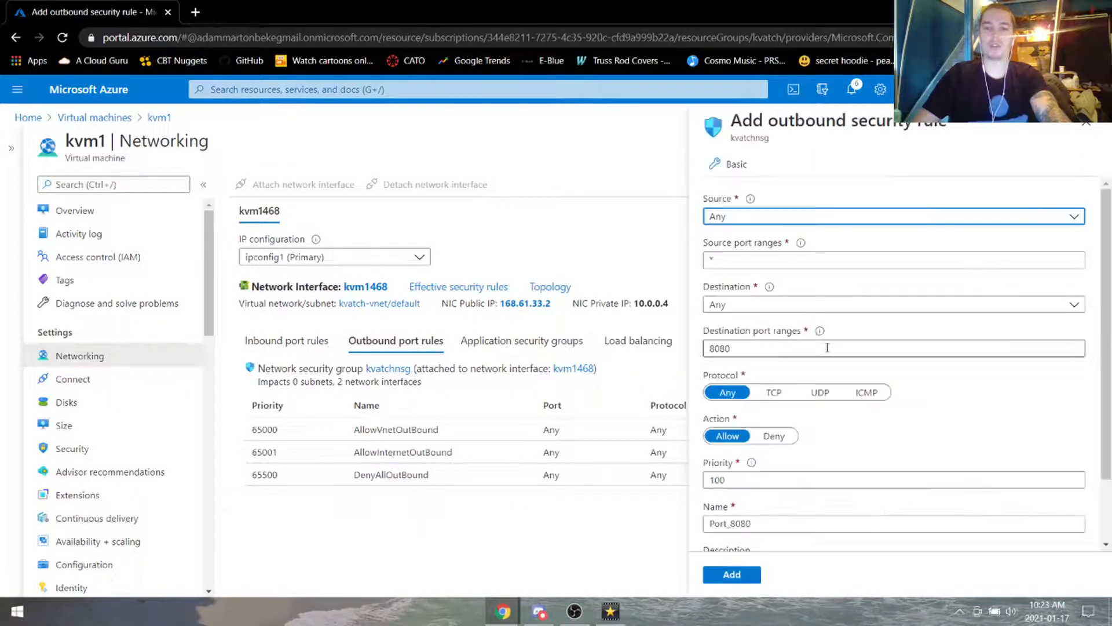
{"action": "double_click", "coordinate": [827, 348]}
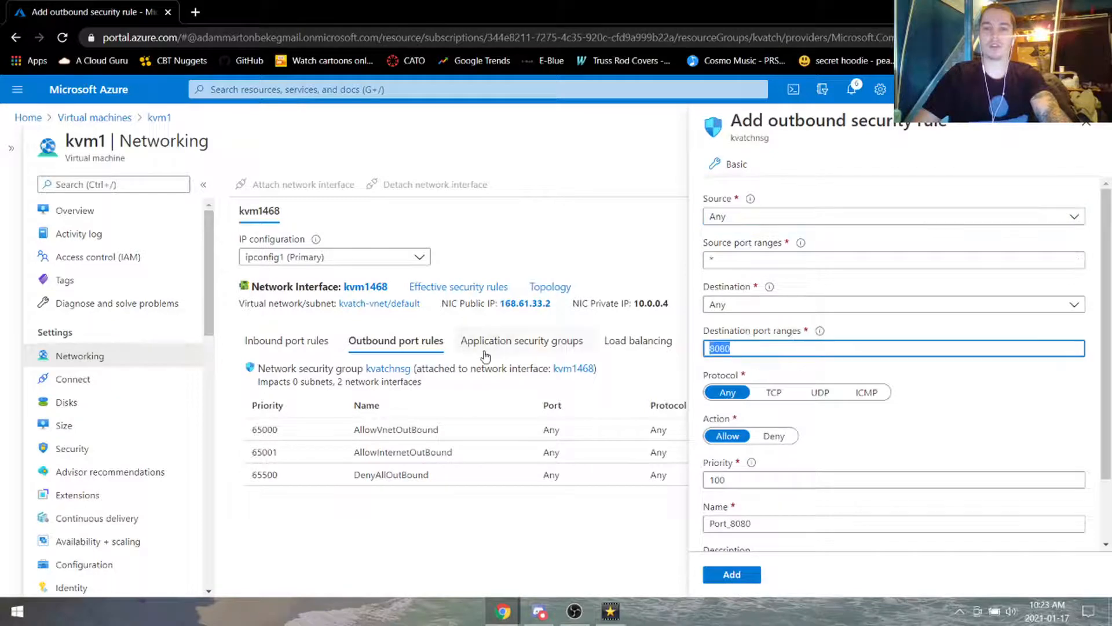
{"action": "left_click", "coordinate": [1087, 123]}
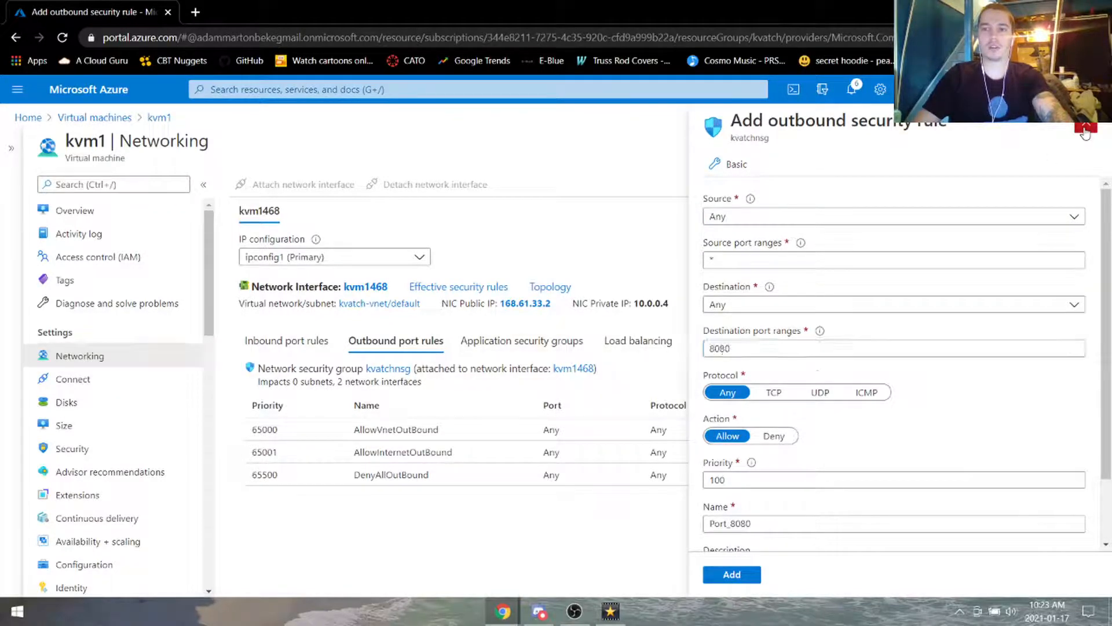
{"action": "left_click", "coordinate": [116, 380]}
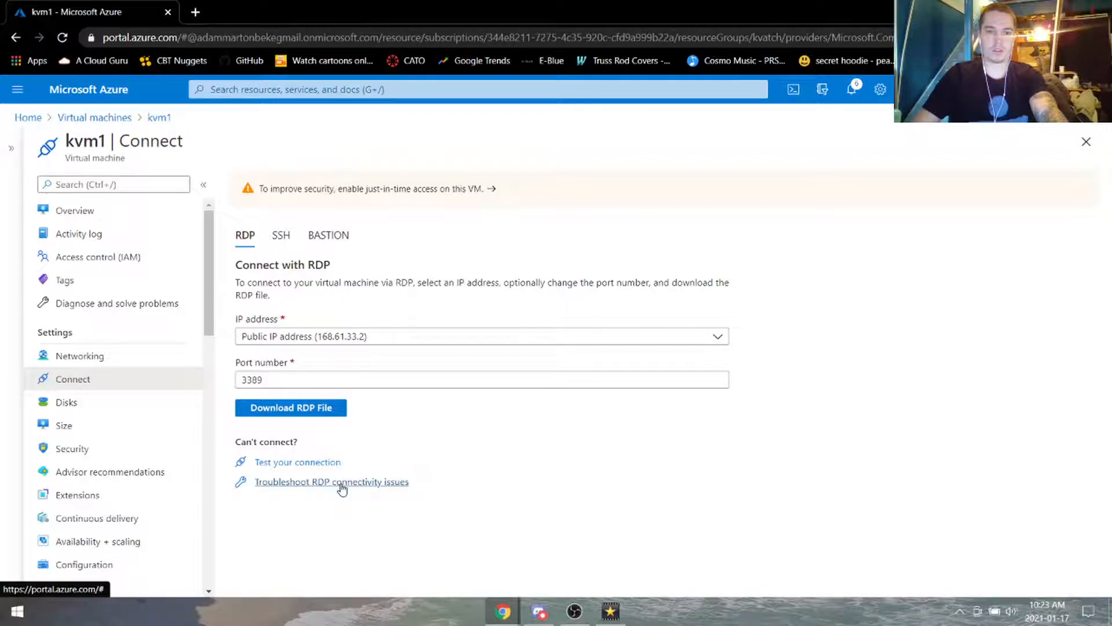
Step: Test RDP connectivity on port 3389 to kvm1, confirming Network connectivity allowed
{"action": "left_click", "coordinate": [307, 468]}
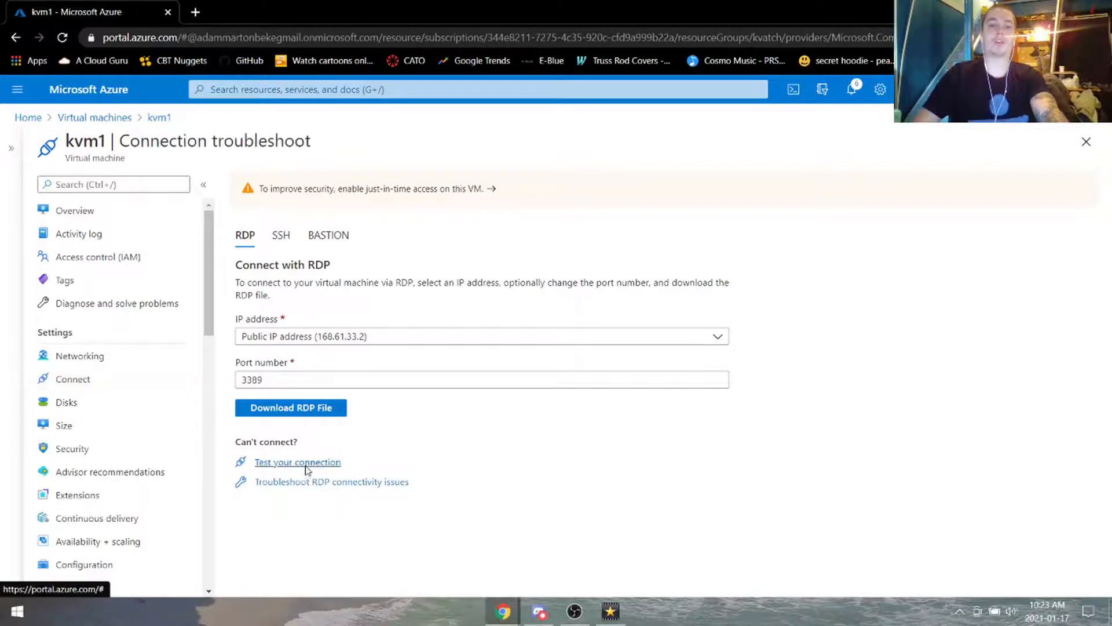
{"action": "left_click", "coordinate": [444, 377]}
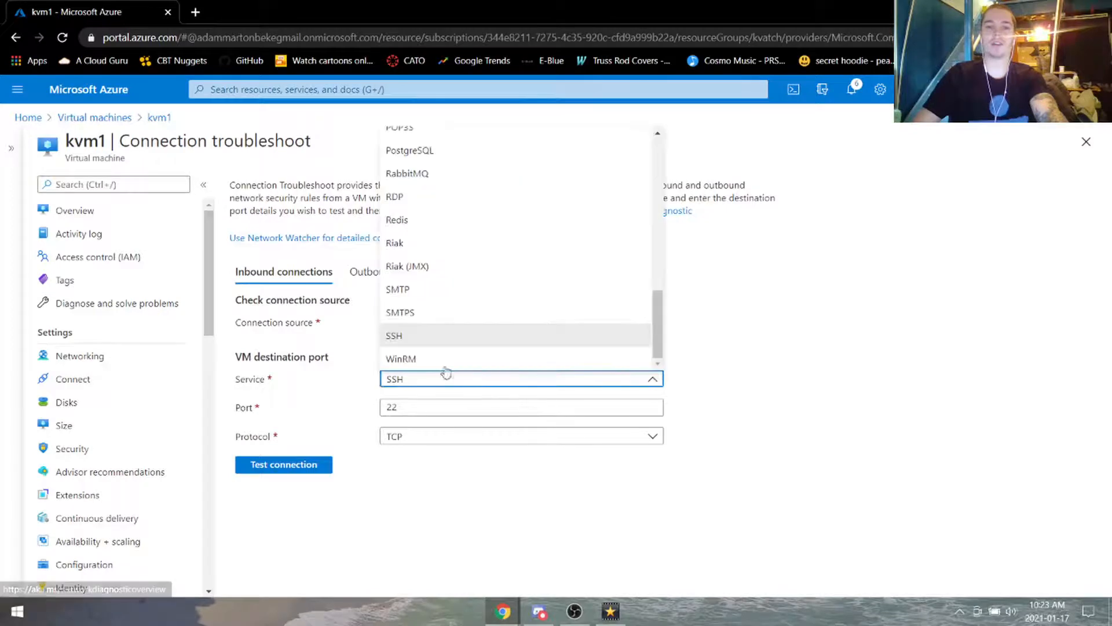
{"action": "left_click", "coordinate": [400, 196]}
{"action": "left_click", "coordinate": [285, 465]}
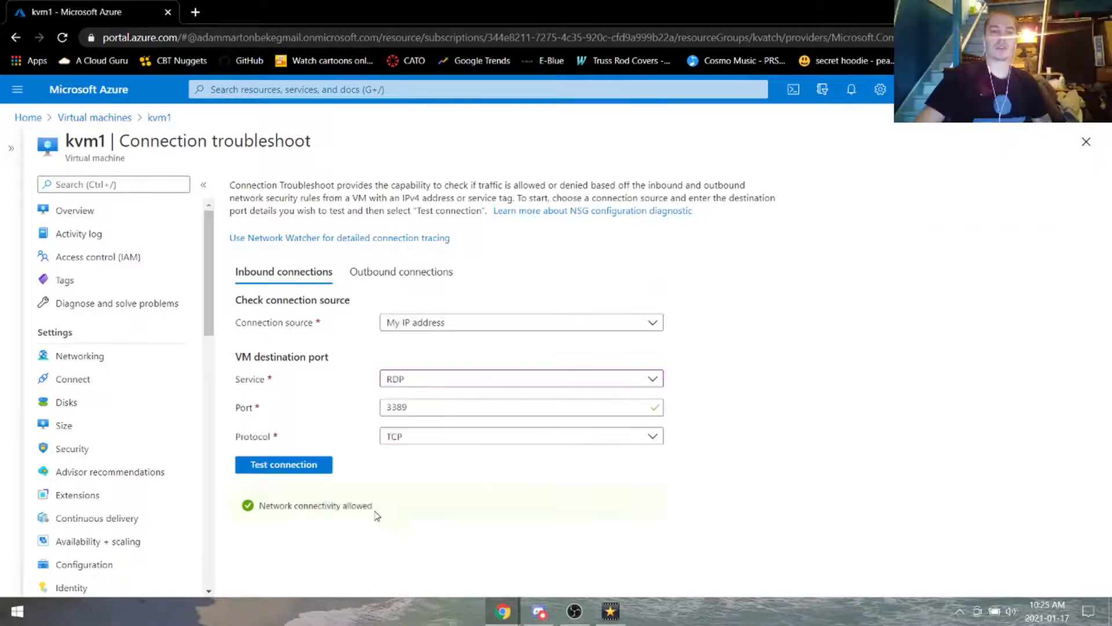
{"action": "left_click_drag", "start_coordinate": [373, 507], "coordinate": [259, 507]}
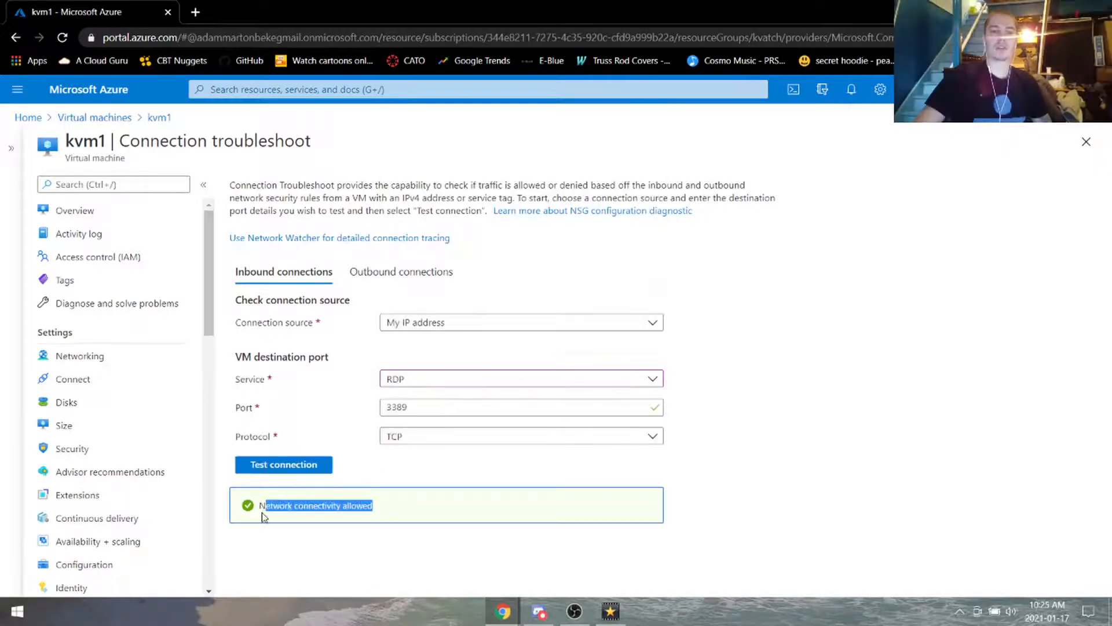
{"action": "left_click", "coordinate": [296, 509]}
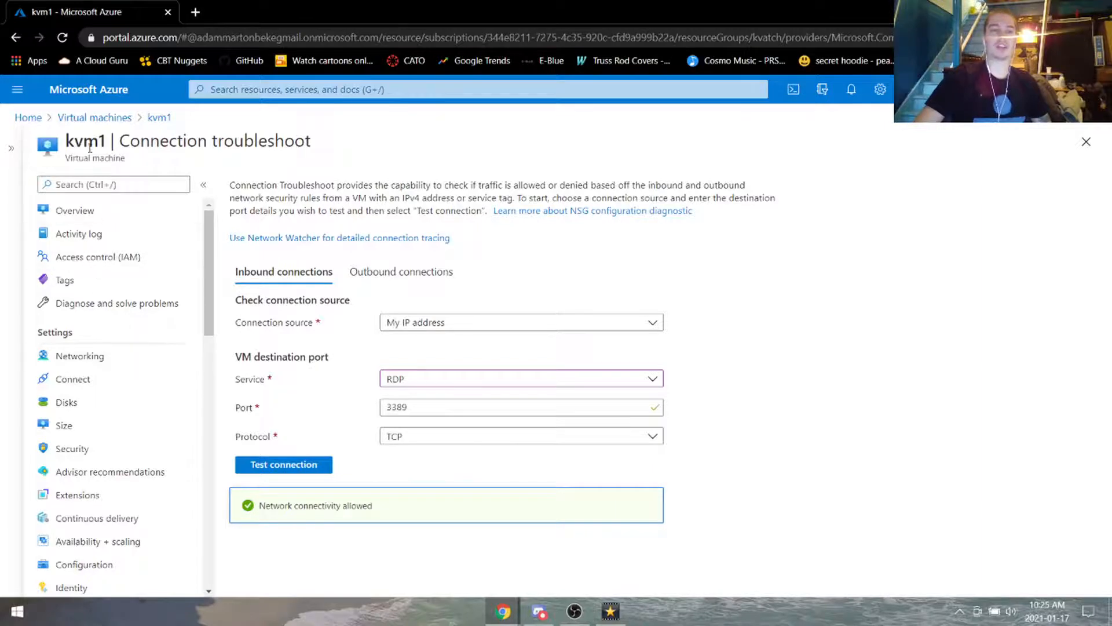
{"action": "left_click", "coordinate": [116, 380]}
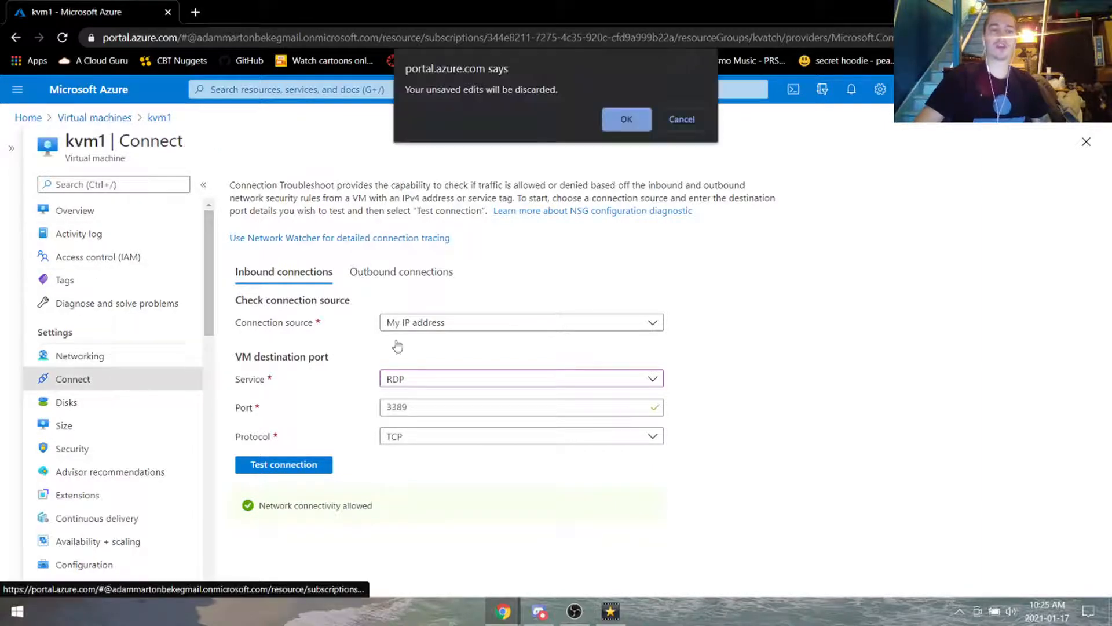
Step: Discard the troubleshoot edits, then download and open kvm1's RDP file
{"action": "left_click", "coordinate": [624, 124]}
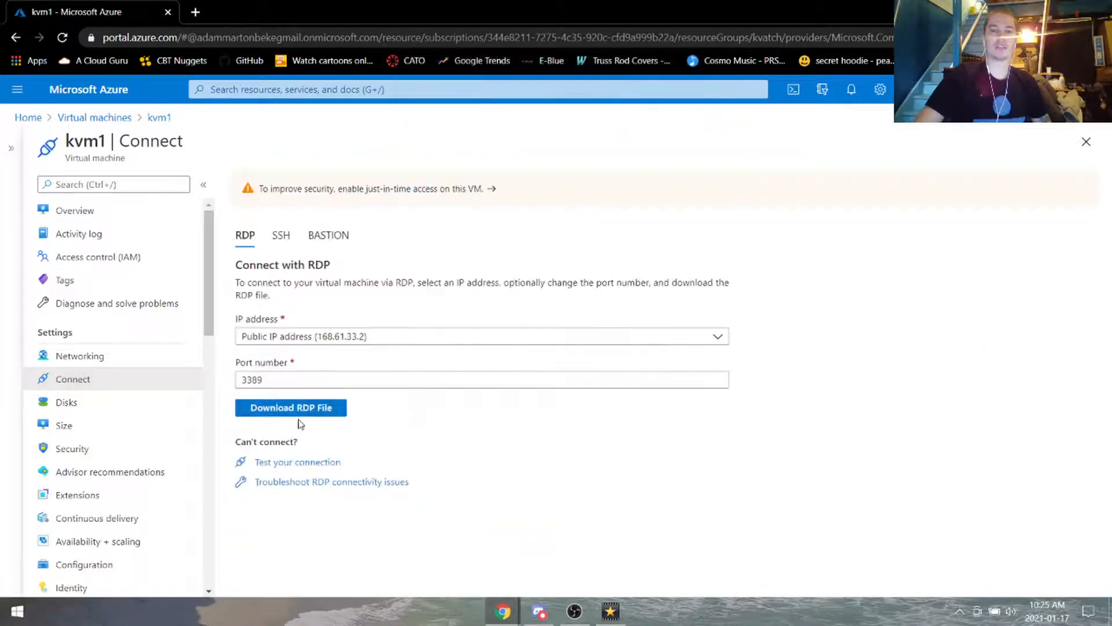
{"action": "left_click", "coordinate": [305, 411]}
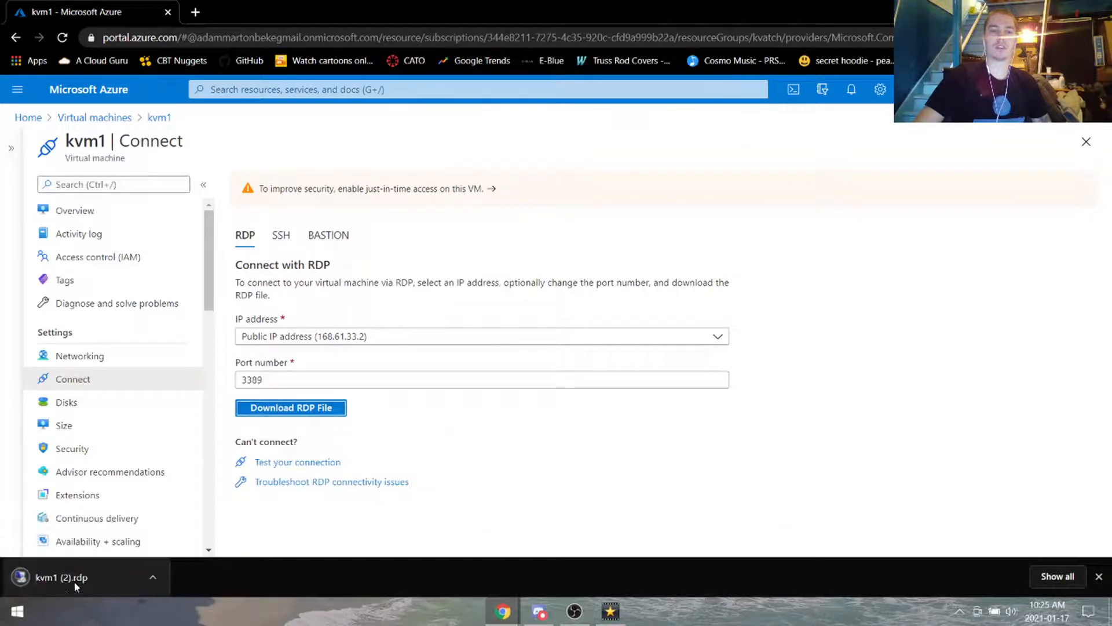
{"action": "left_click", "coordinate": [76, 587]}
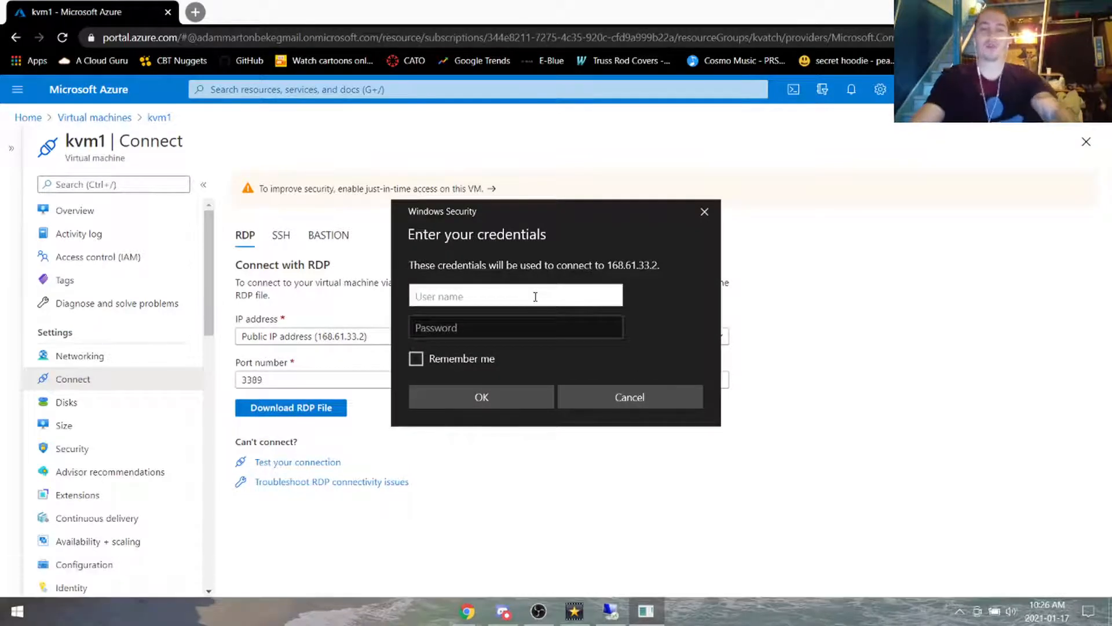
Step: Sign in with the VM's username and password and accept the certificate to connect
{"action": "type", "text": "ninedivines"}
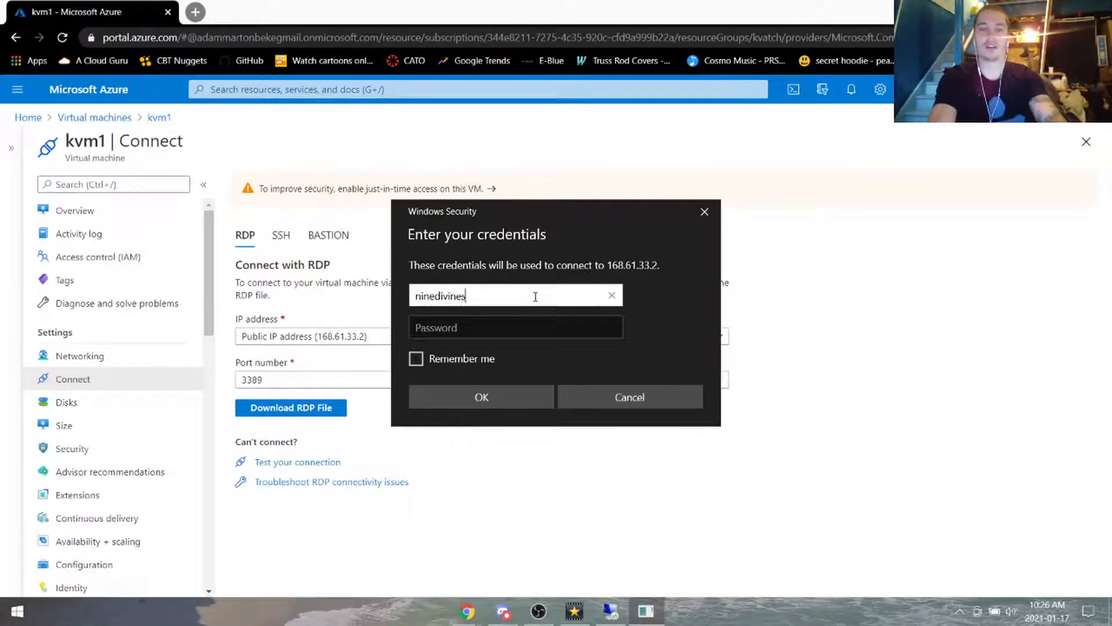
{"action": "key", "text": "Tab"}
{"action": "type", "text": "p"}
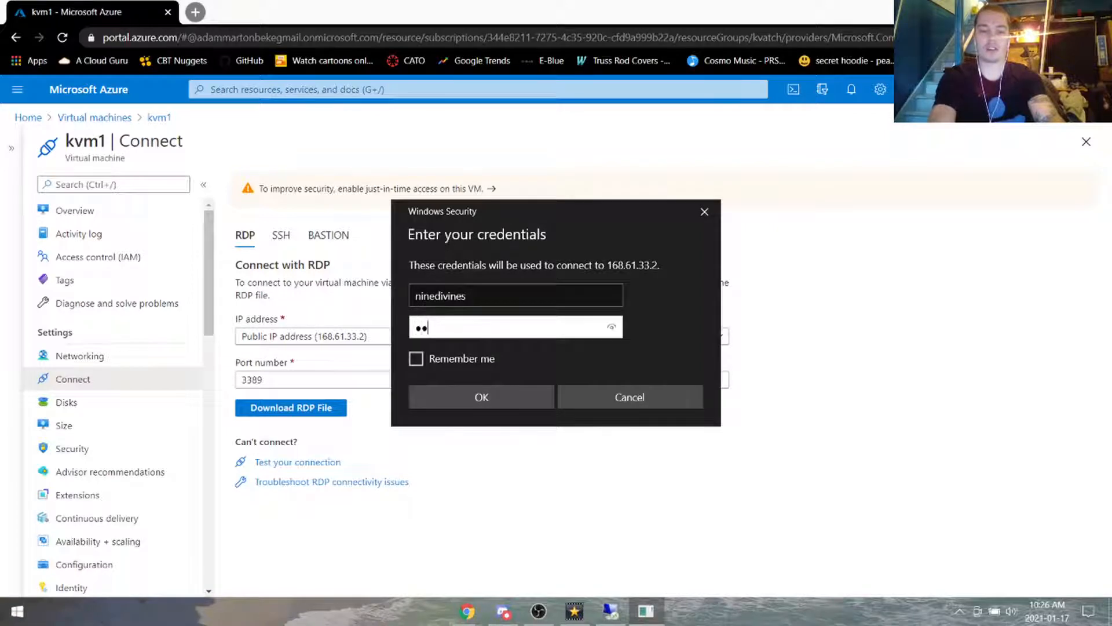
{"action": "type", "text": "s"}
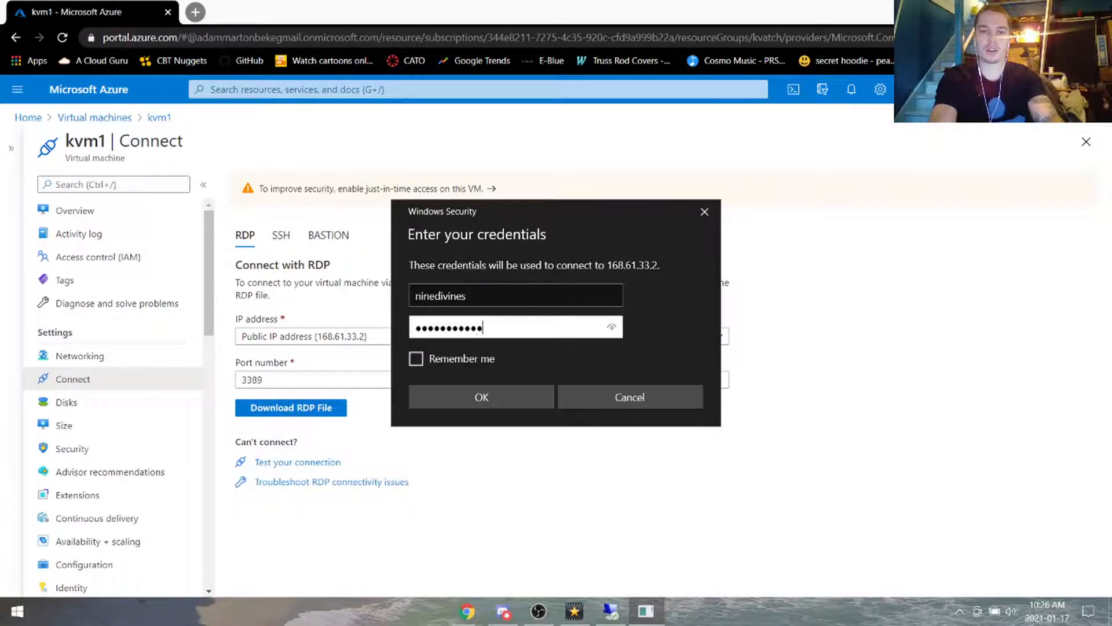
{"action": "key", "text": "Return"}
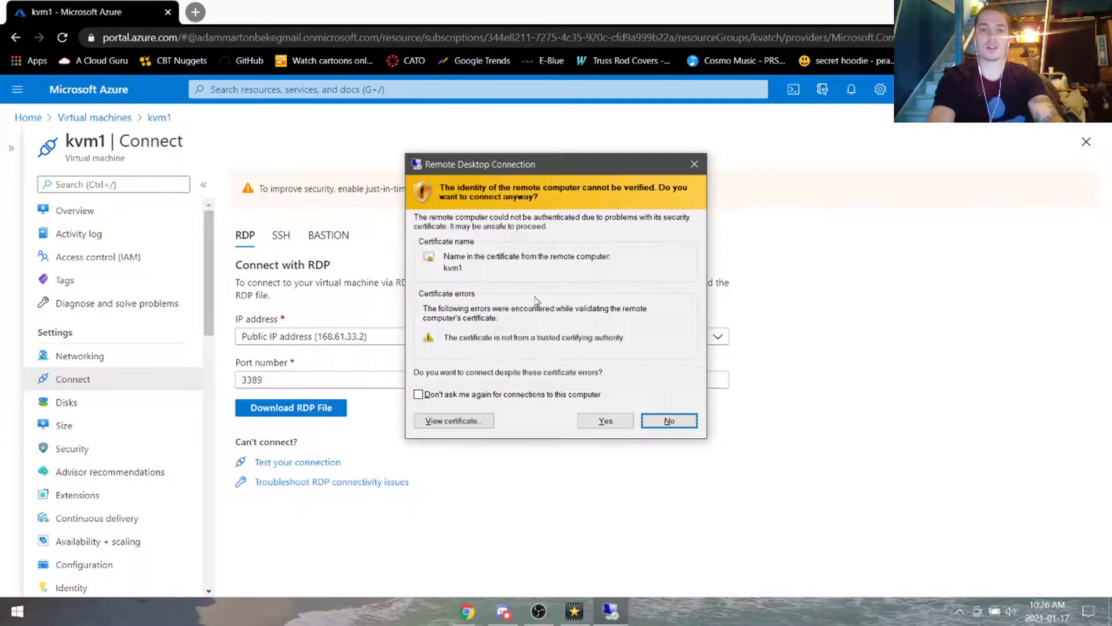
{"action": "left_click", "coordinate": [605, 421]}
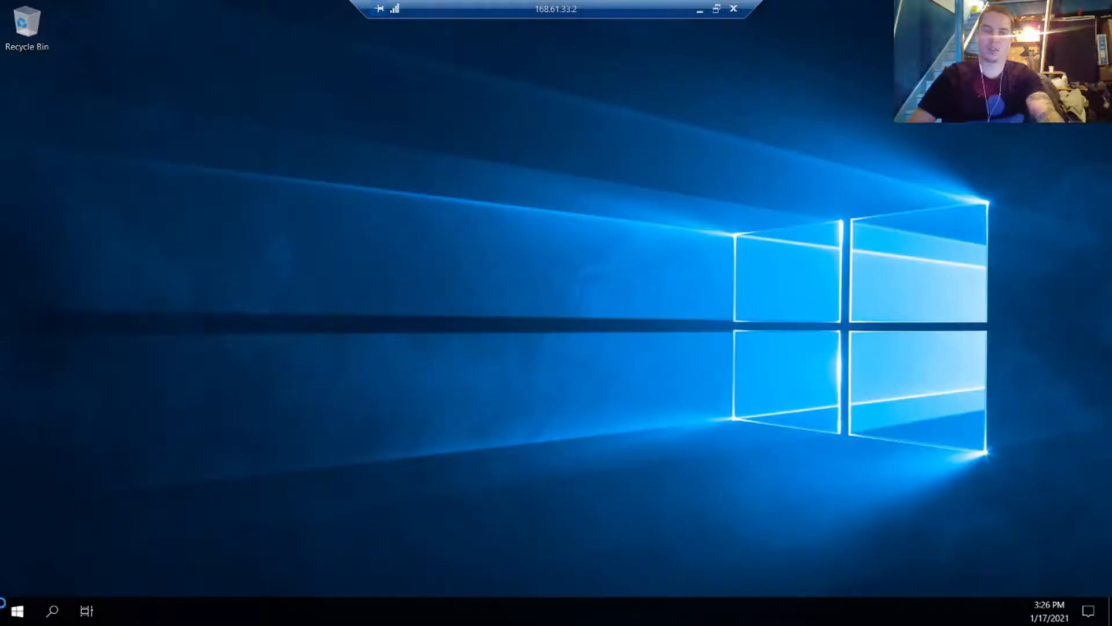
Step: Allow network discovery on the remote server and start the Add Roles and Features wizard
{"action": "left_click", "coordinate": [17, 612]}
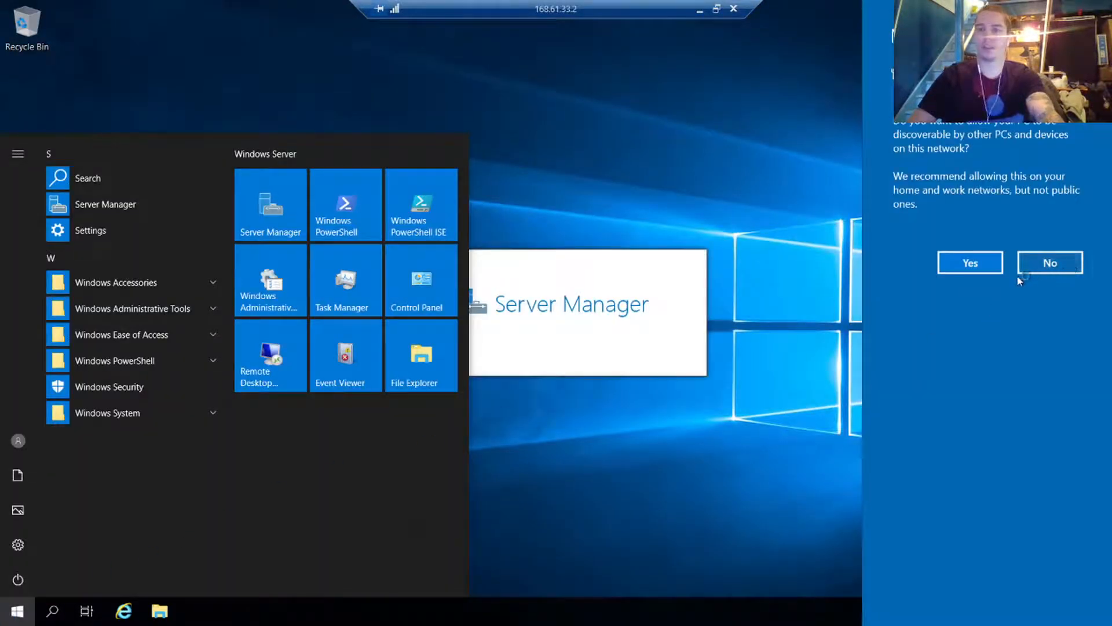
{"action": "left_click", "coordinate": [970, 263]}
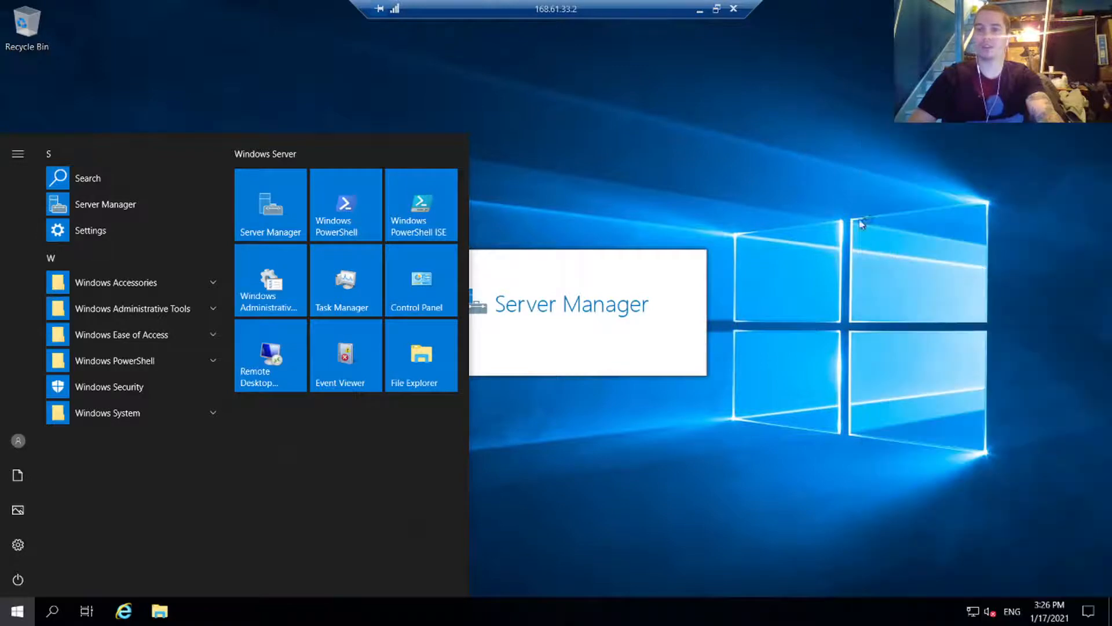
{"action": "left_click", "coordinate": [18, 611]}
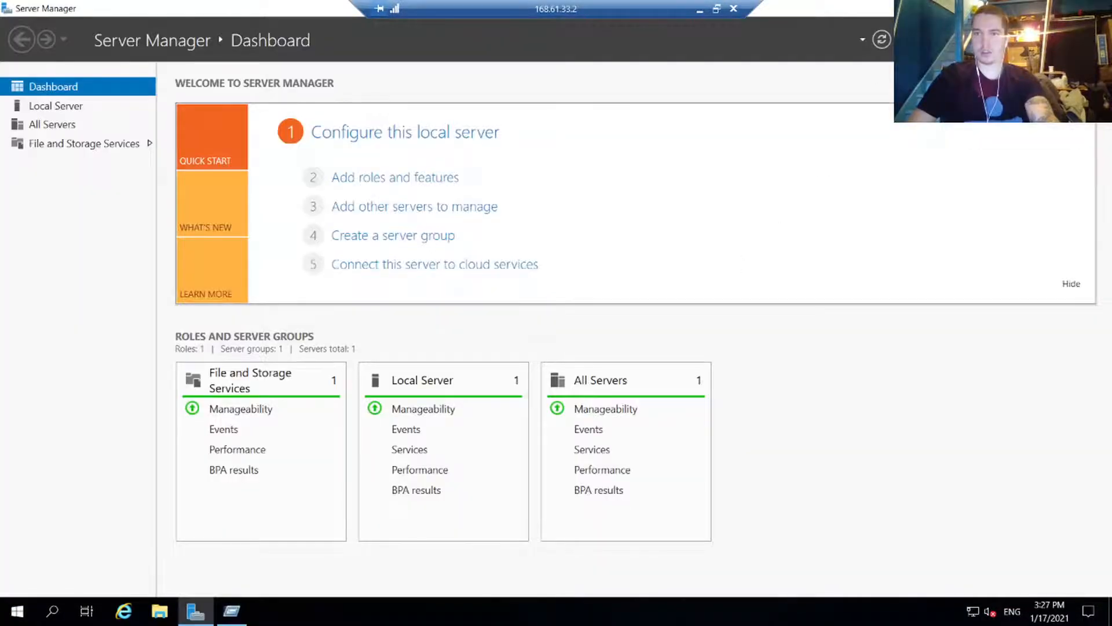
{"action": "left_click", "coordinate": [1012, 61]}
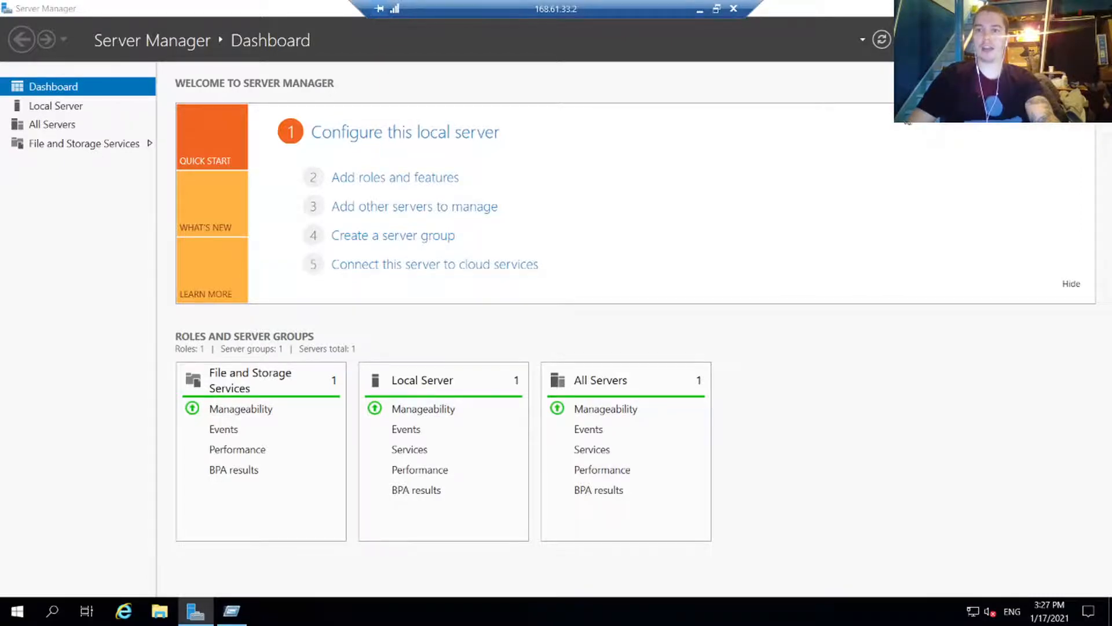
Step: Choose role-based installation with kvm1 as the destination server
{"action": "left_click", "coordinate": [523, 520]}
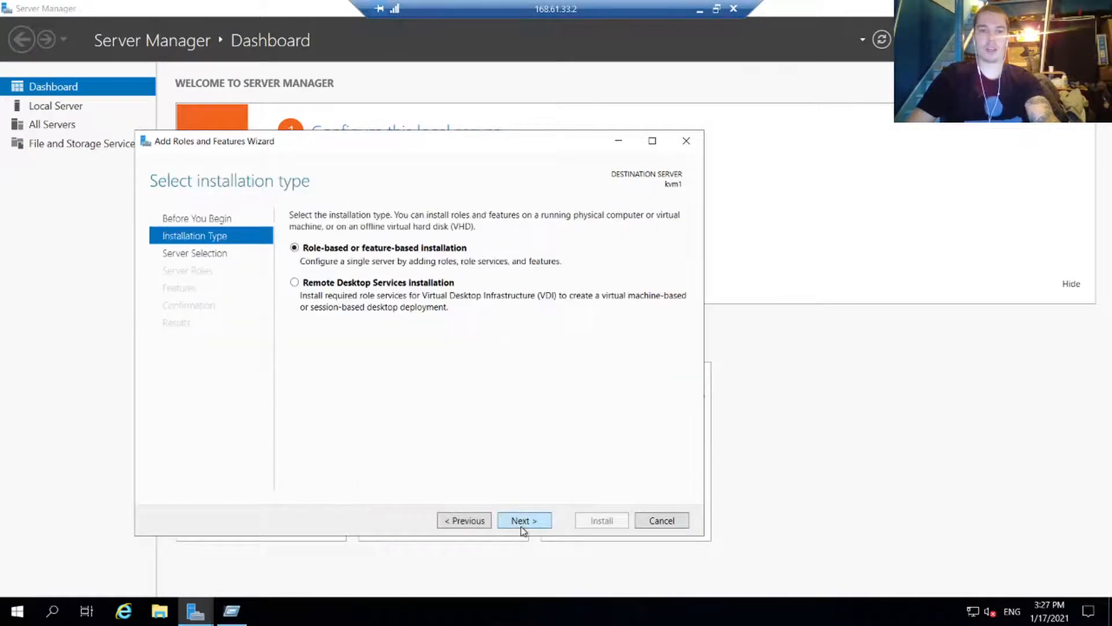
{"action": "left_click", "coordinate": [519, 524]}
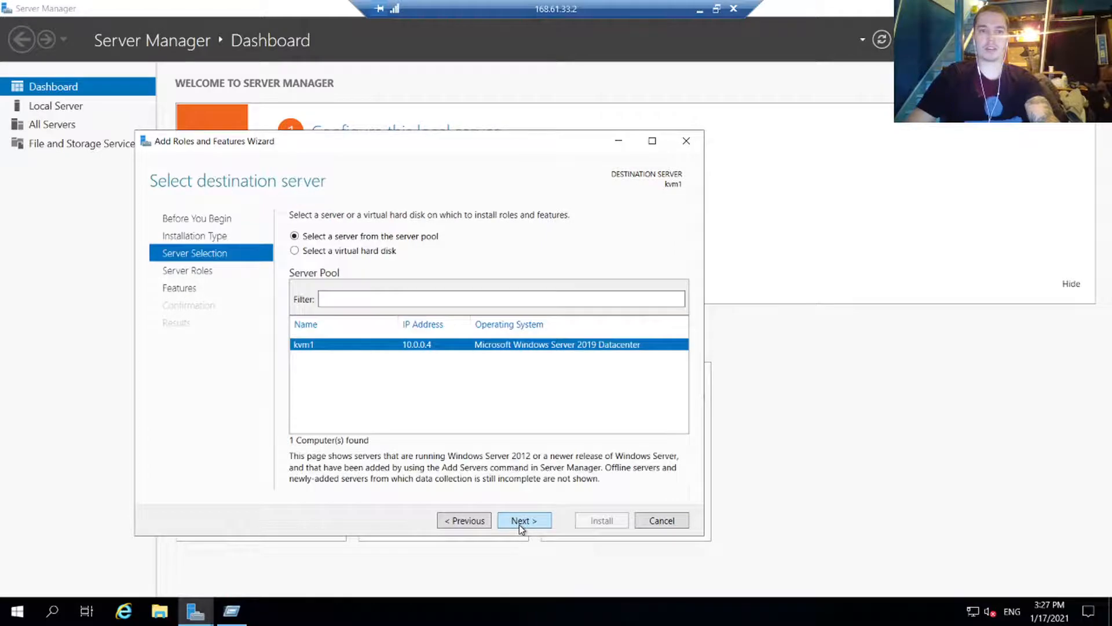
{"action": "left_click", "coordinate": [519, 521]}
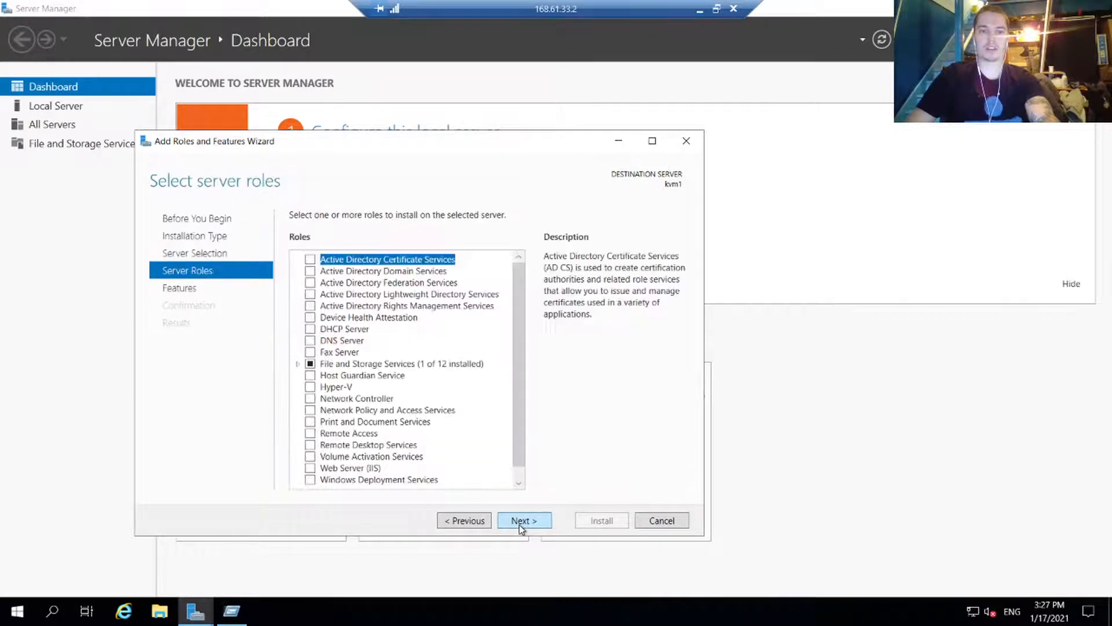
Step: Install Web Server (IIS) with its management tools and close the finished wizard
{"action": "scroll", "coordinate": [513, 359], "scroll_direction": "down", "scroll_amount": 1}
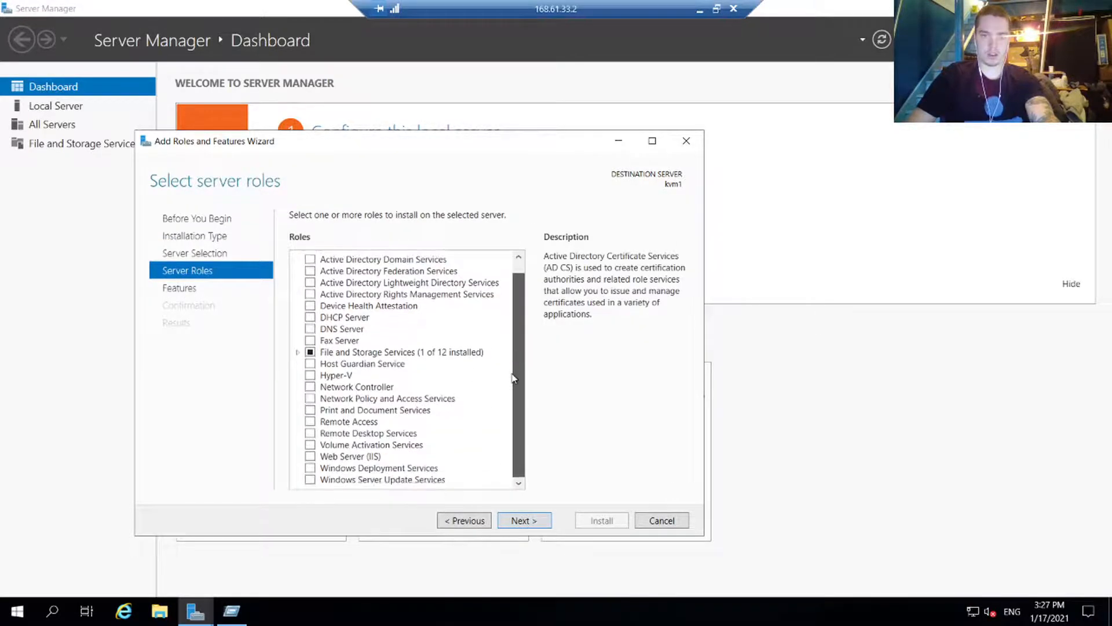
{"action": "left_click", "coordinate": [311, 456]}
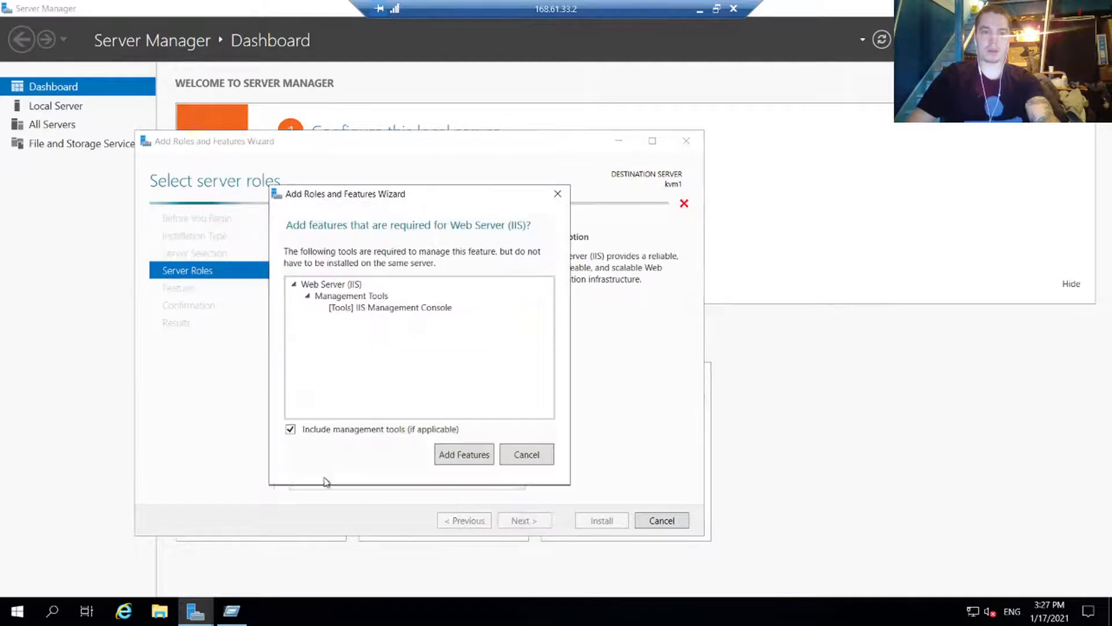
{"action": "left_click", "coordinate": [471, 460]}
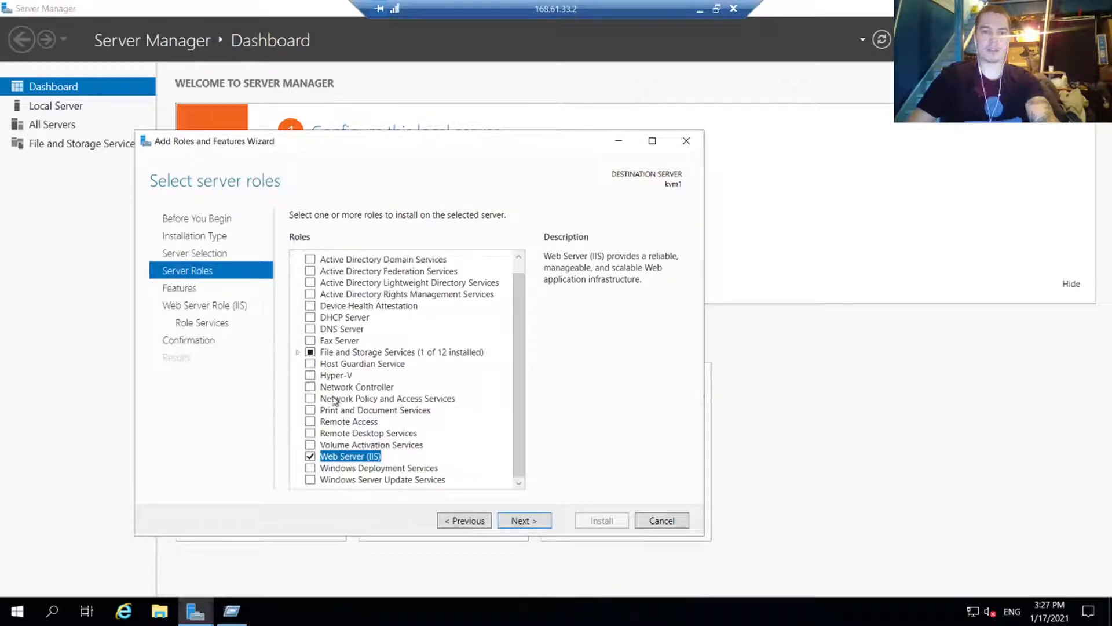
{"action": "left_click", "coordinate": [523, 521]}
{"action": "left_click", "coordinate": [524, 520]}
{"action": "left_click", "coordinate": [527, 521]}
{"action": "left_click", "coordinate": [602, 520]}
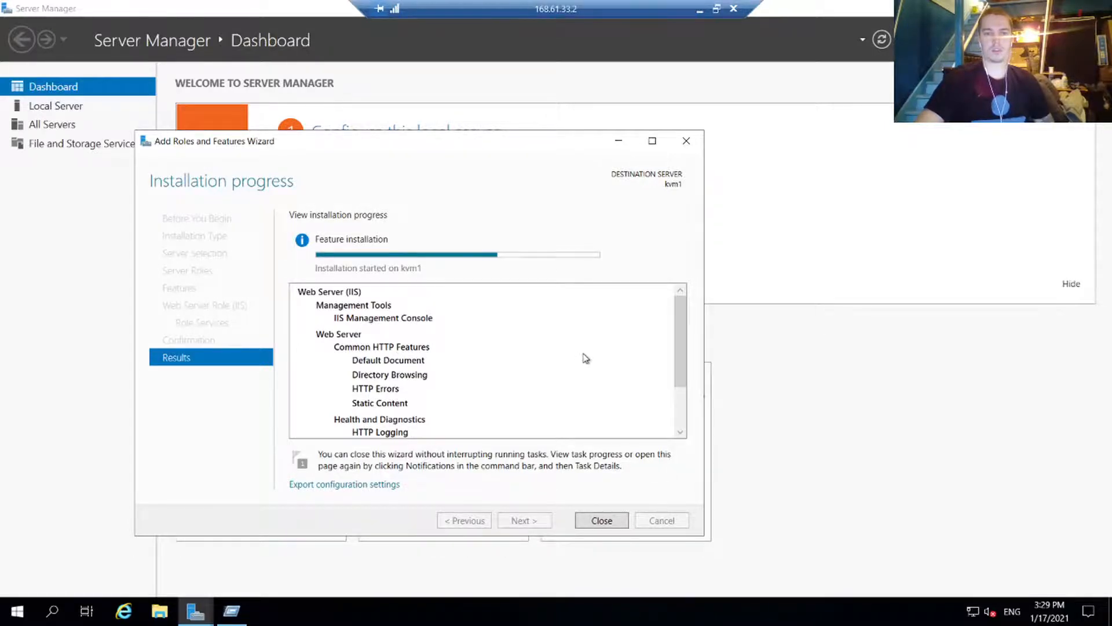
{"action": "left_click", "coordinate": [602, 520]}
{"action": "key", "text": "super+r"}
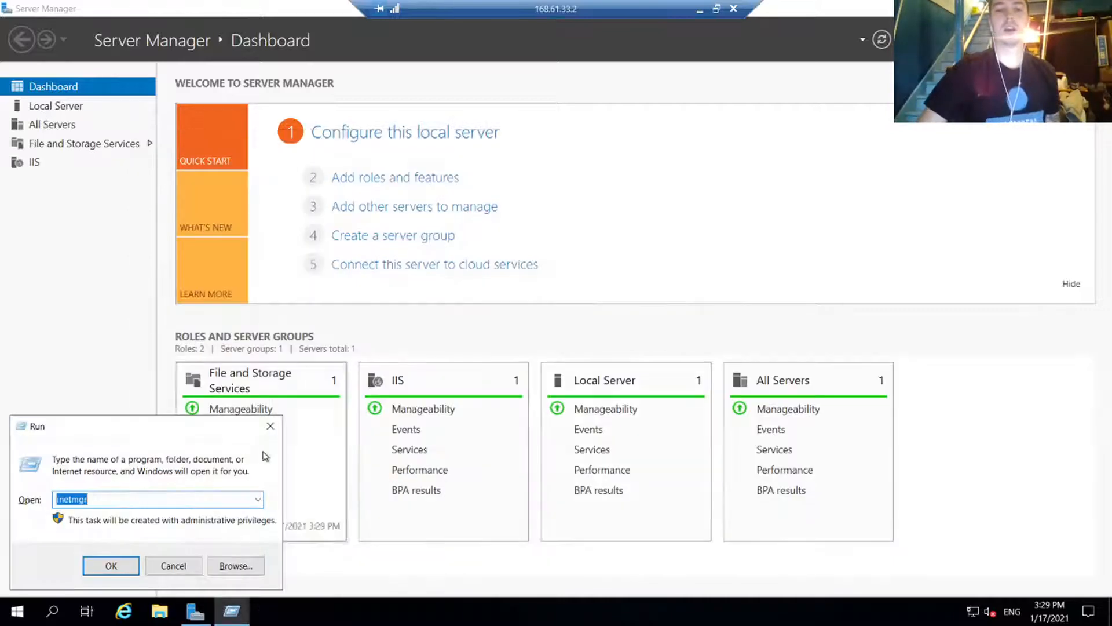
Step: Launch IIS Manager via inetmgr, maximize it, and expand kvm1 to show Application Pools and Sites
{"action": "left_click", "coordinate": [113, 566]}
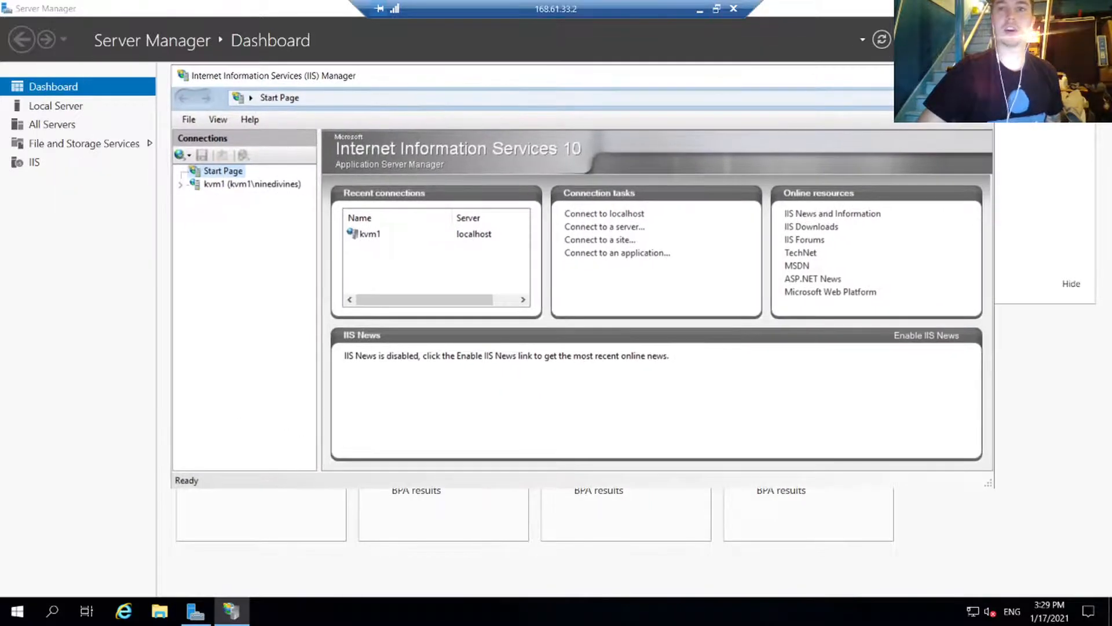
{"action": "left_click", "coordinate": [944, 75]}
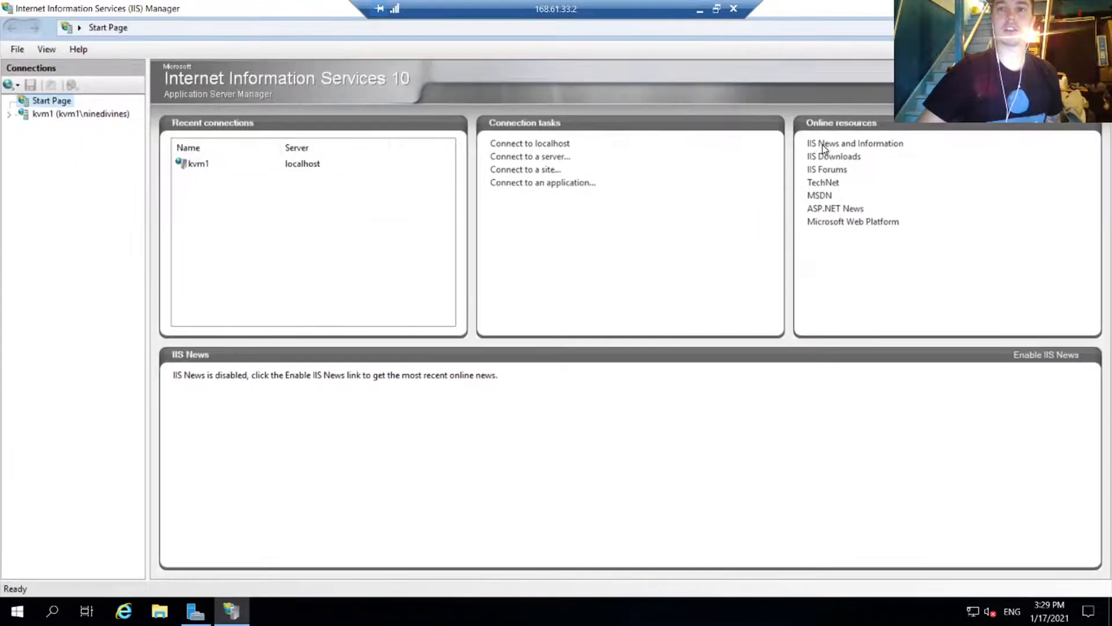
{"action": "key", "text": "super"}
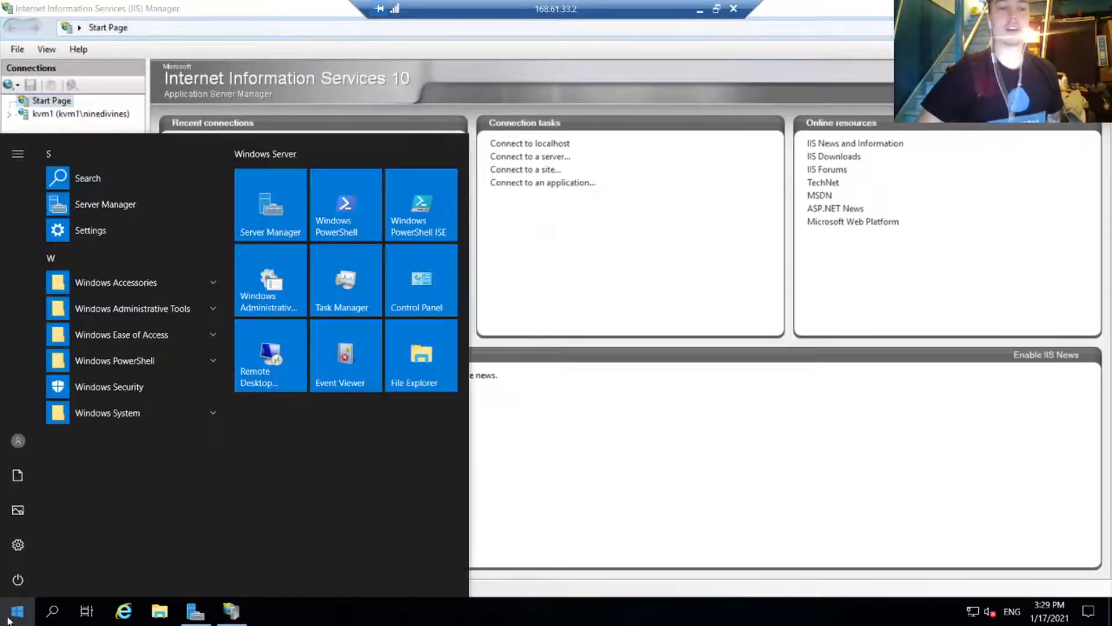
{"action": "type", "text": "run"}
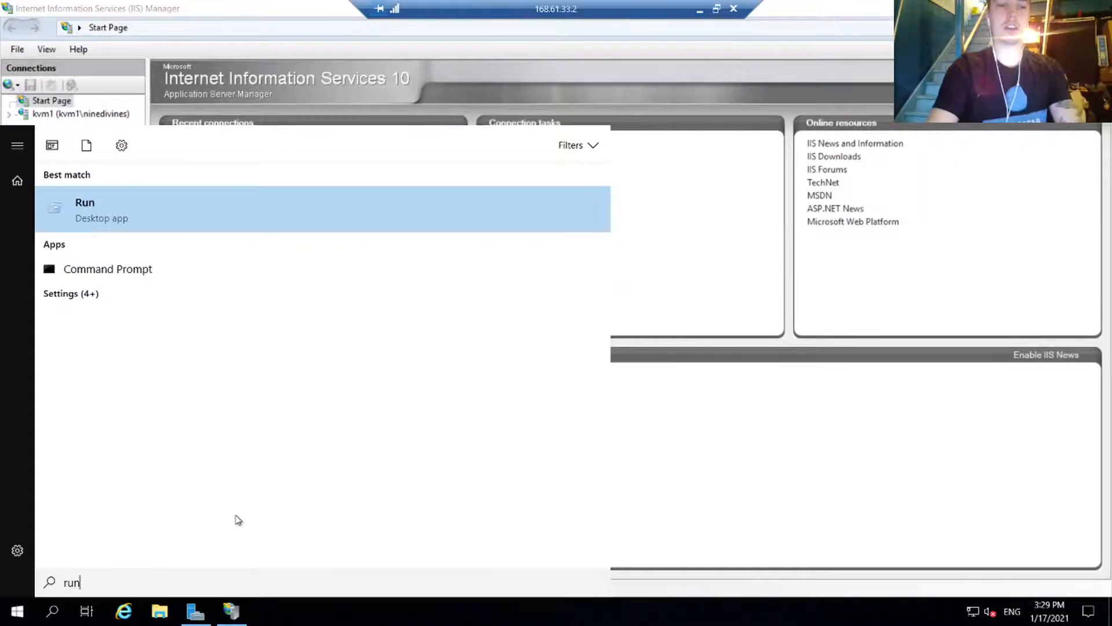
{"action": "key", "text": "Return"}
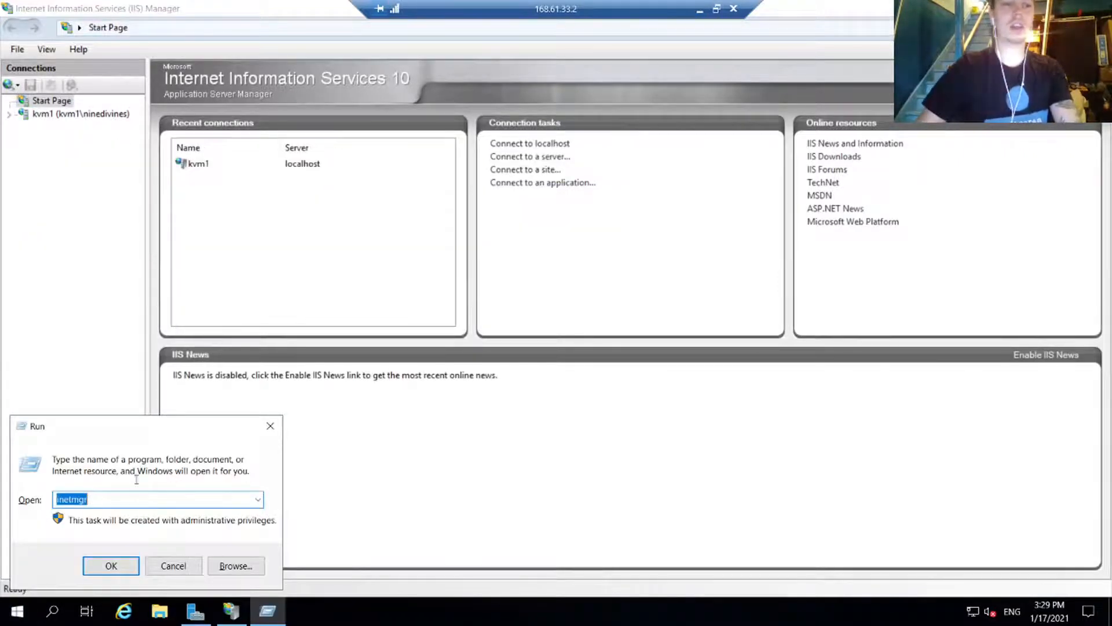
{"action": "left_click", "coordinate": [270, 426]}
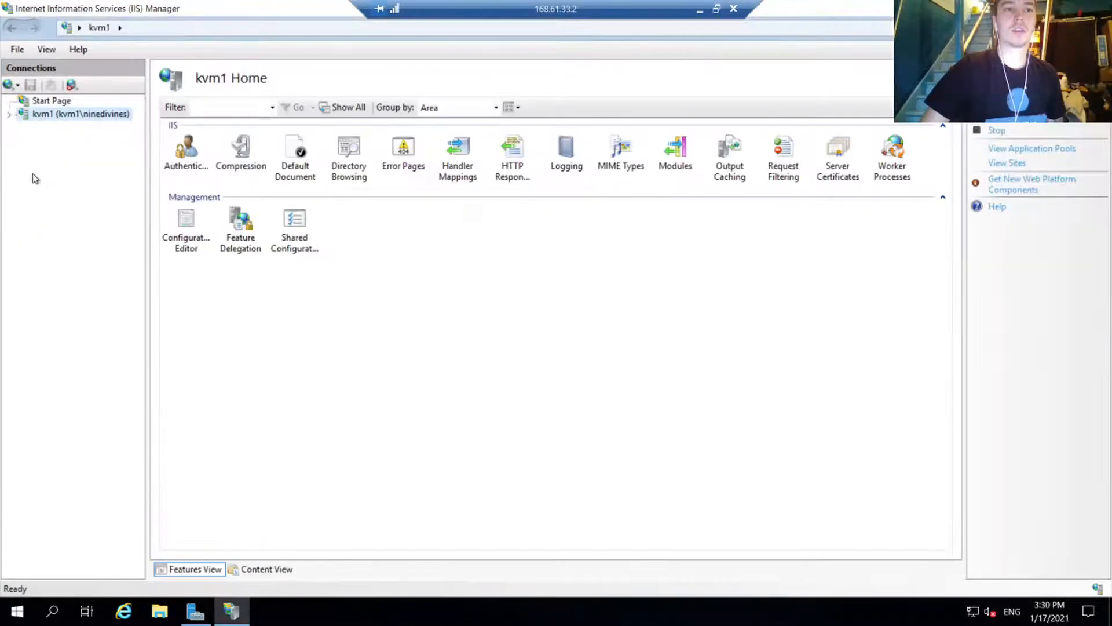
{"action": "left_click", "coordinate": [9, 114]}
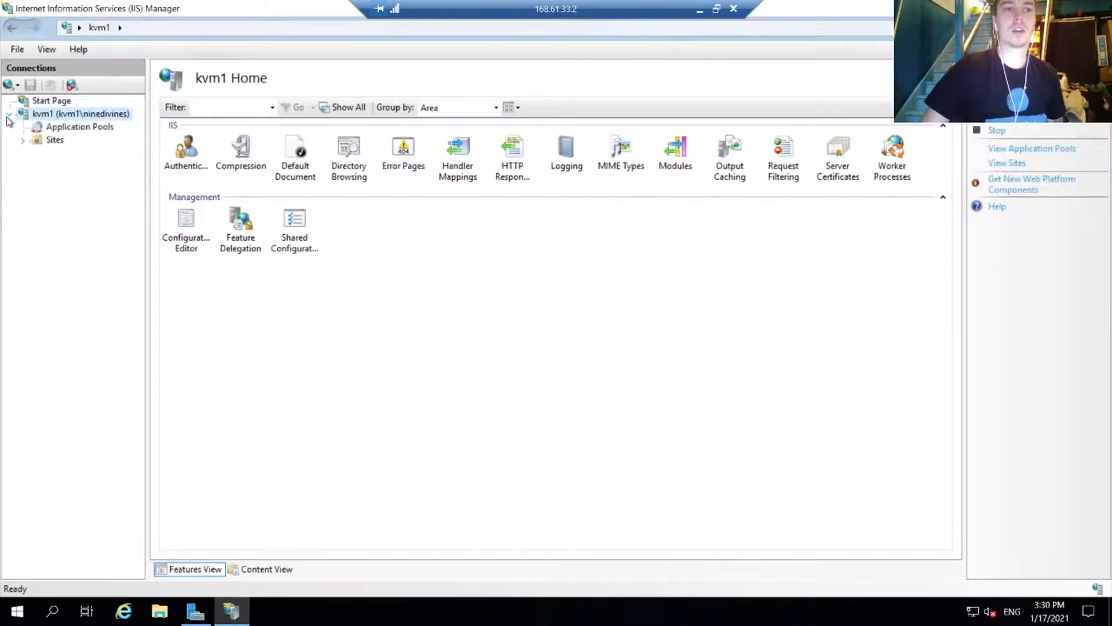
{"action": "right_click", "coordinate": [51, 140]}
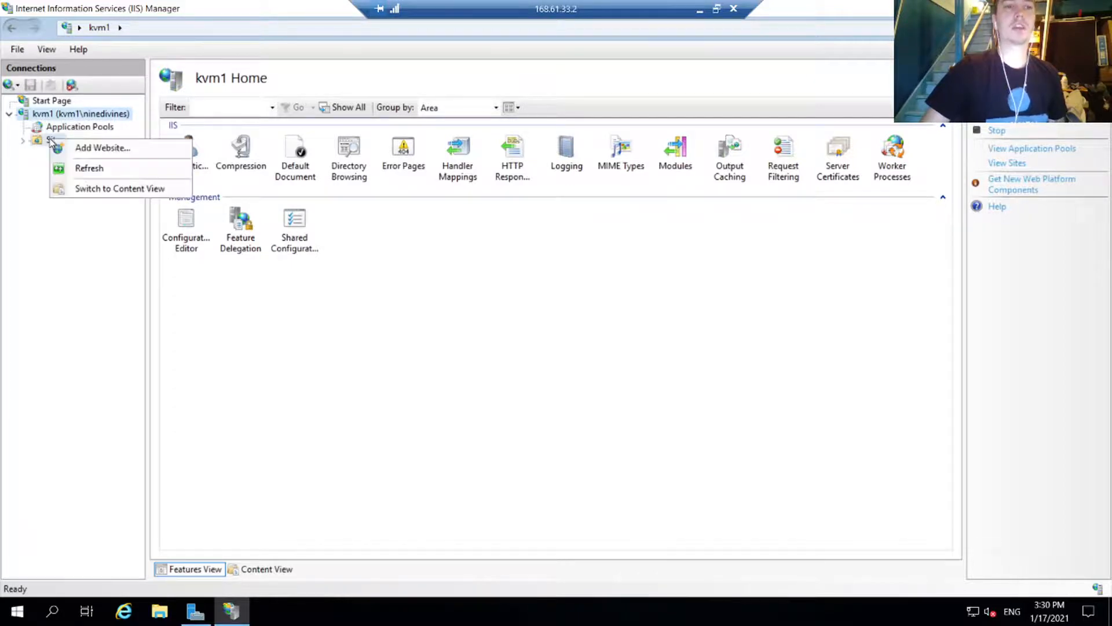
Step: Enter kvatchiis as the site name in the Add Website dialog
{"action": "left_click", "coordinate": [85, 149]}
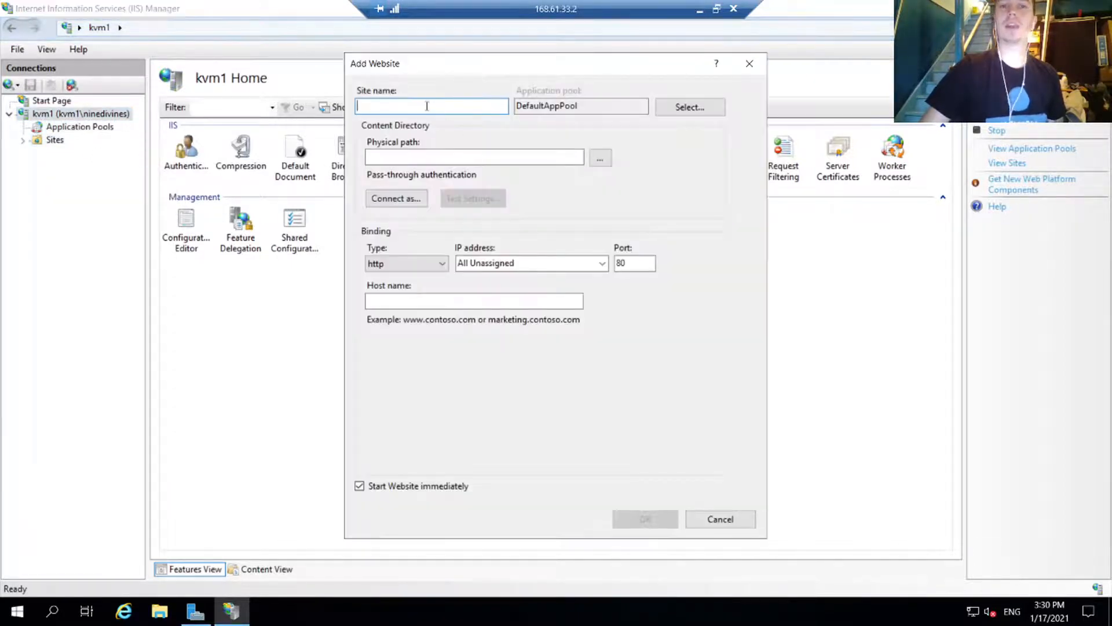
{"action": "type", "text": "kv"}
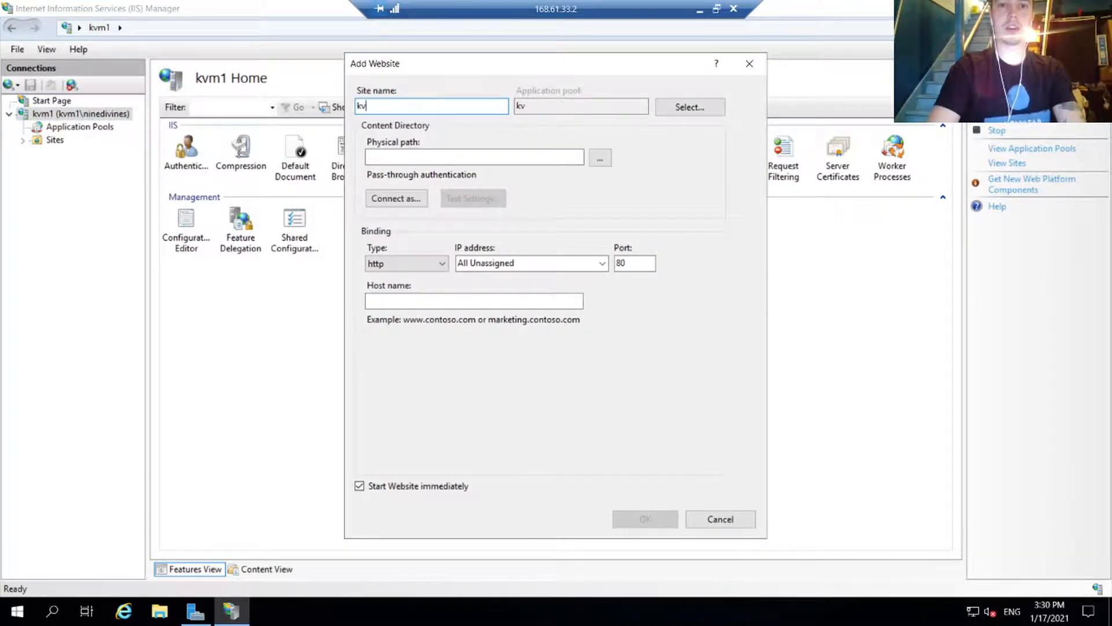
{"action": "type", "text": "atch"}
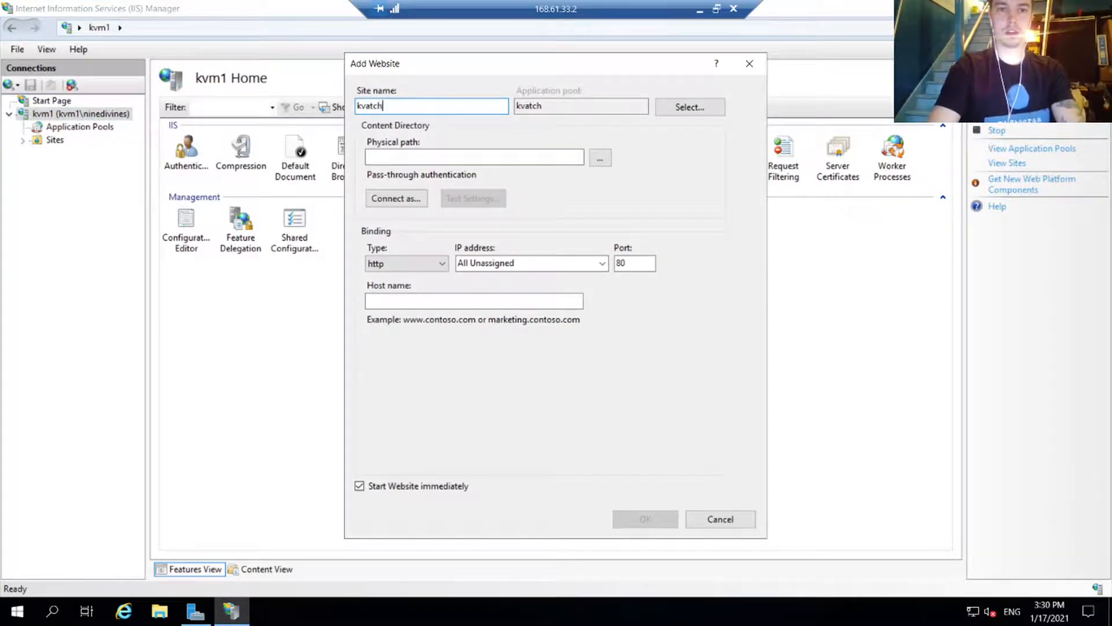
{"action": "type", "text": "te"}
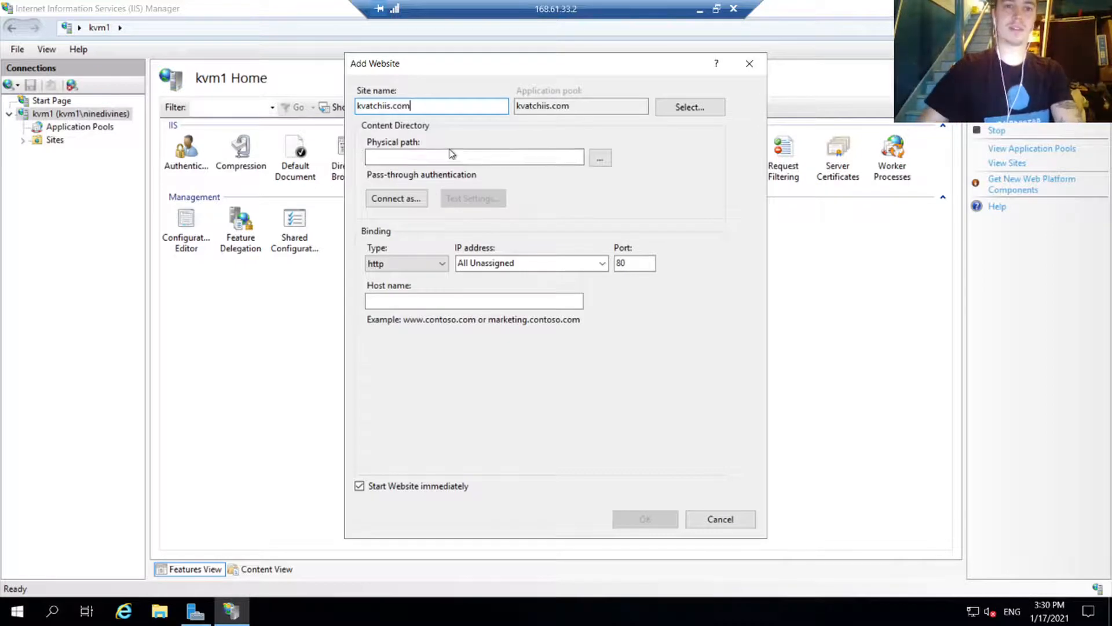
{"action": "key", "text": "BackSpace"}
{"action": "key", "text": "BackSpace"}
{"action": "key", "text": "BackSpace"}
{"action": "key", "text": "BackSpace"}
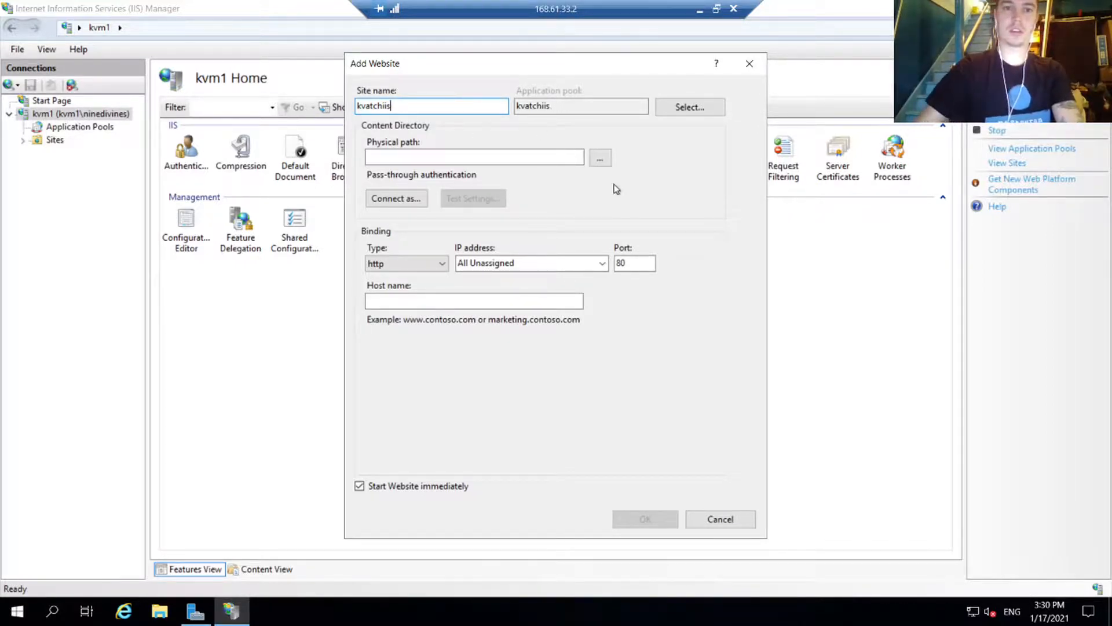
{"action": "left_click", "coordinate": [538, 156]}
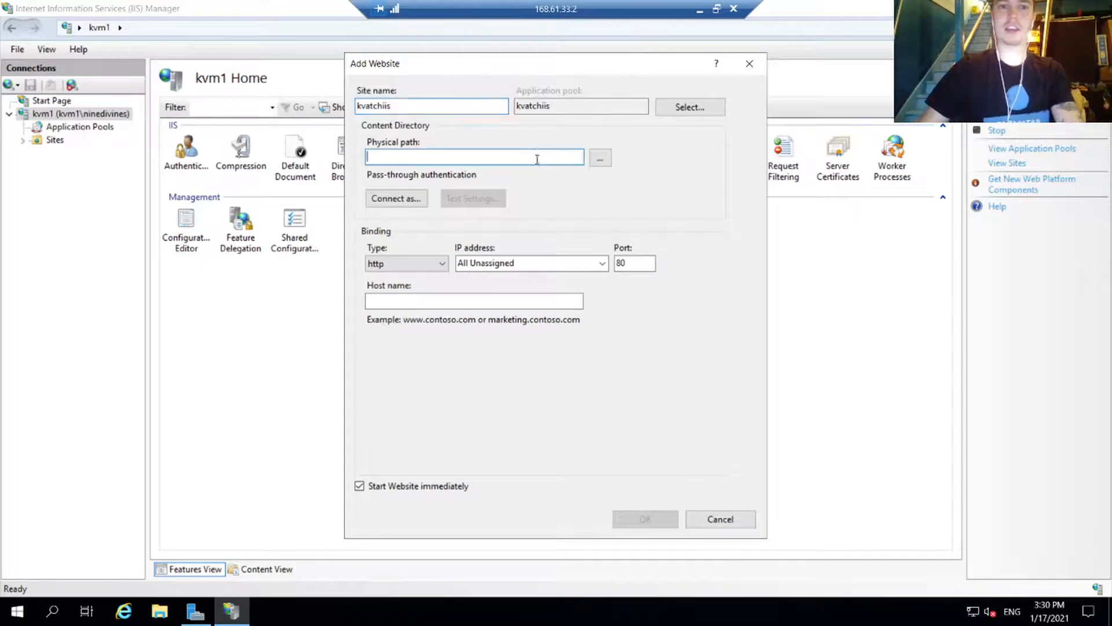
Step: Create a new folder named iis in Documents and choose it as the physical path
{"action": "left_click", "coordinate": [600, 158]}
{"action": "scroll", "coordinate": [573, 325], "scroll_direction": "down", "scroll_amount": 1}
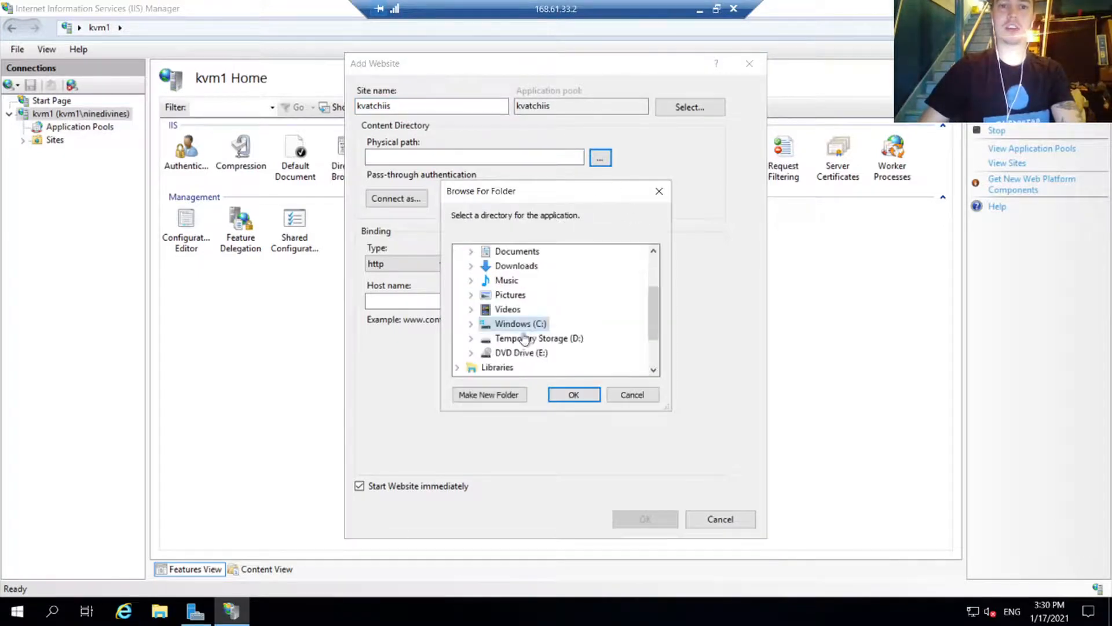
{"action": "left_click", "coordinate": [501, 254]}
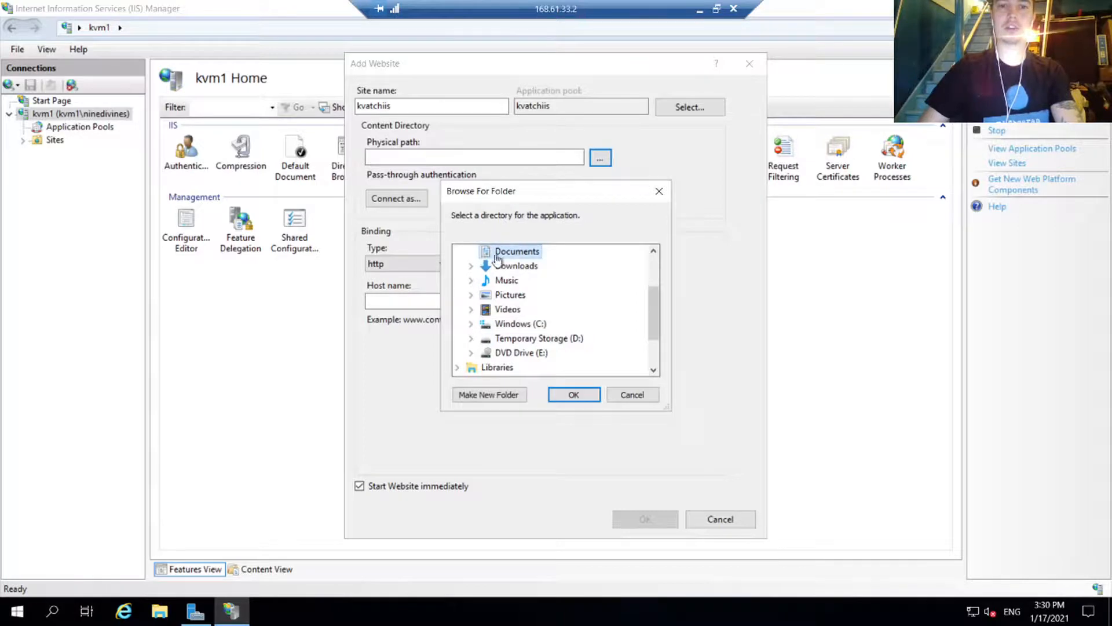
{"action": "left_click", "coordinate": [489, 395]}
{"action": "type", "text": "iis"}
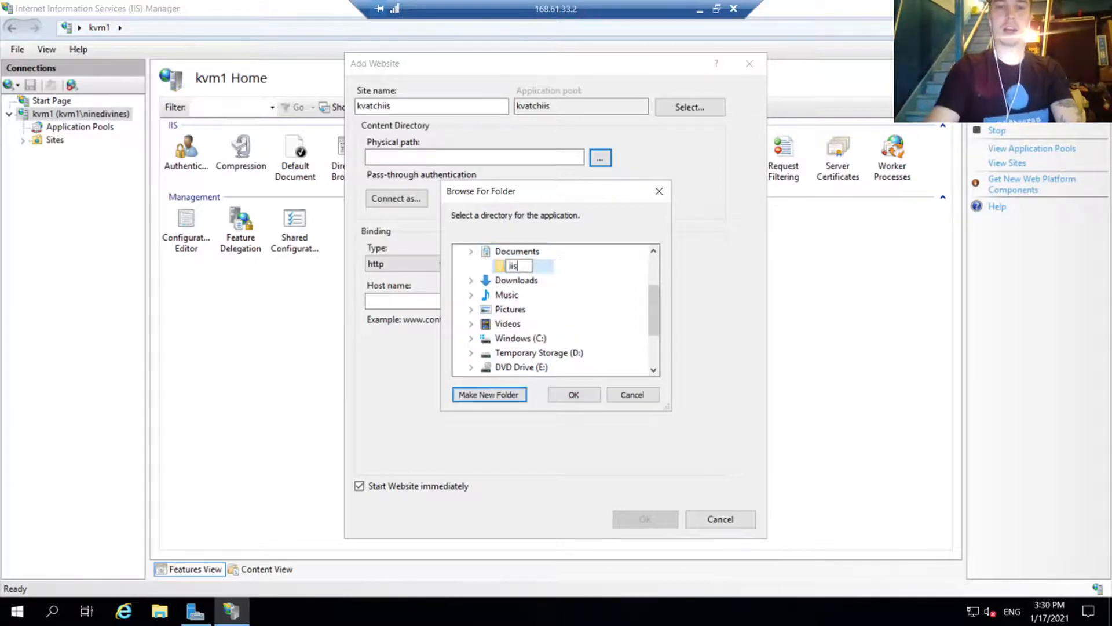
{"action": "left_click", "coordinate": [584, 397]}
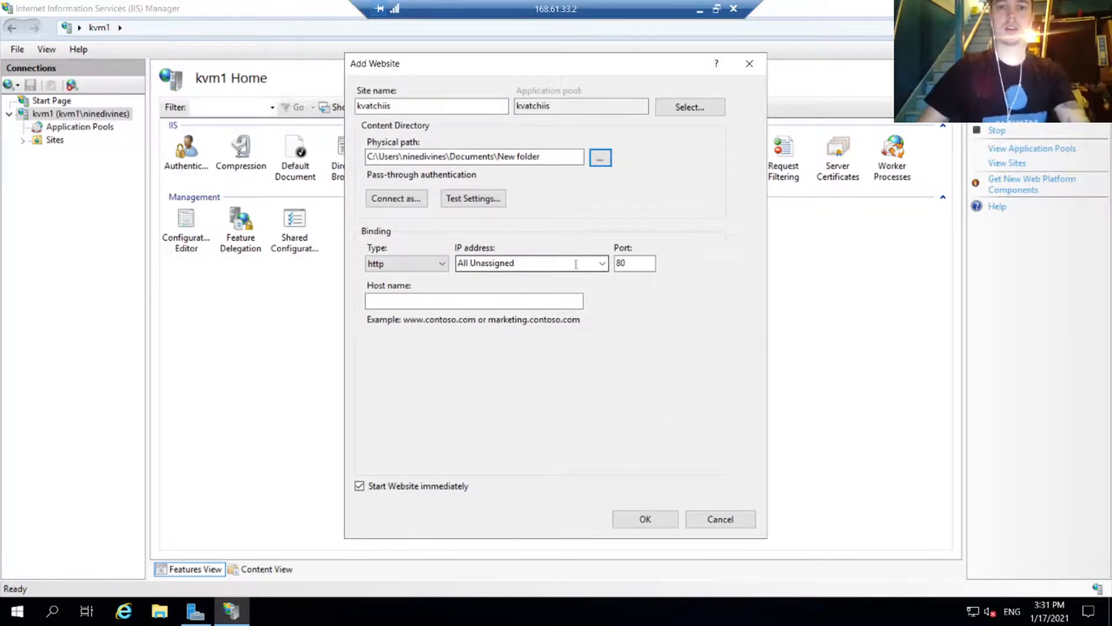
Step: Bind the site on port 80 to public IP 168.61.33.2, copied from the Azure portal
{"action": "double_click", "coordinate": [634, 263]}
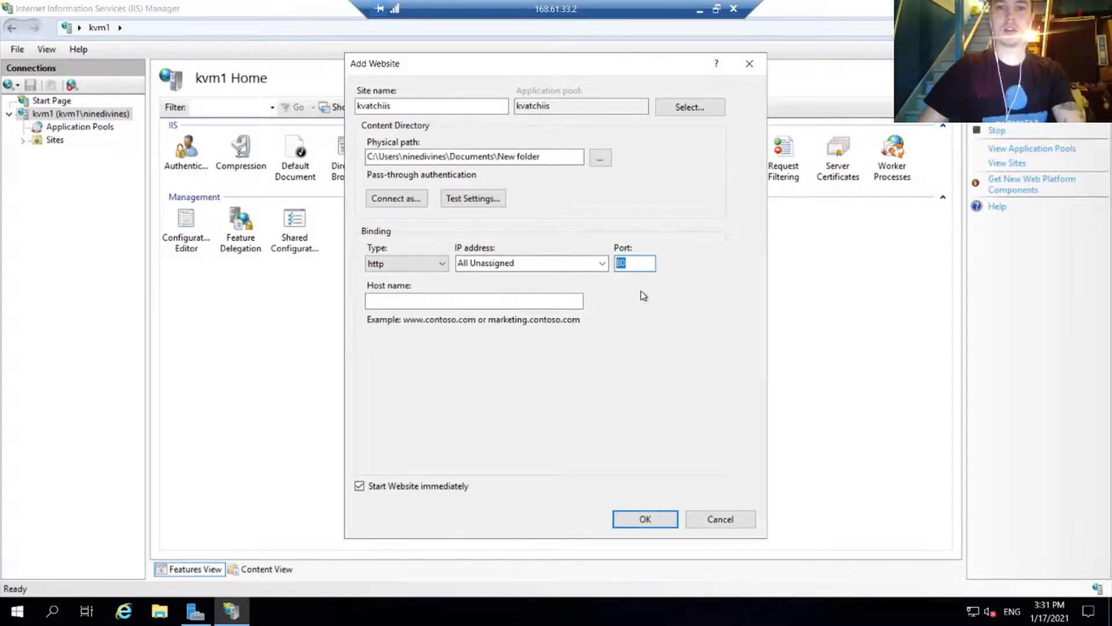
{"action": "left_click", "coordinate": [504, 302]}
{"action": "left_click", "coordinate": [569, 264]}
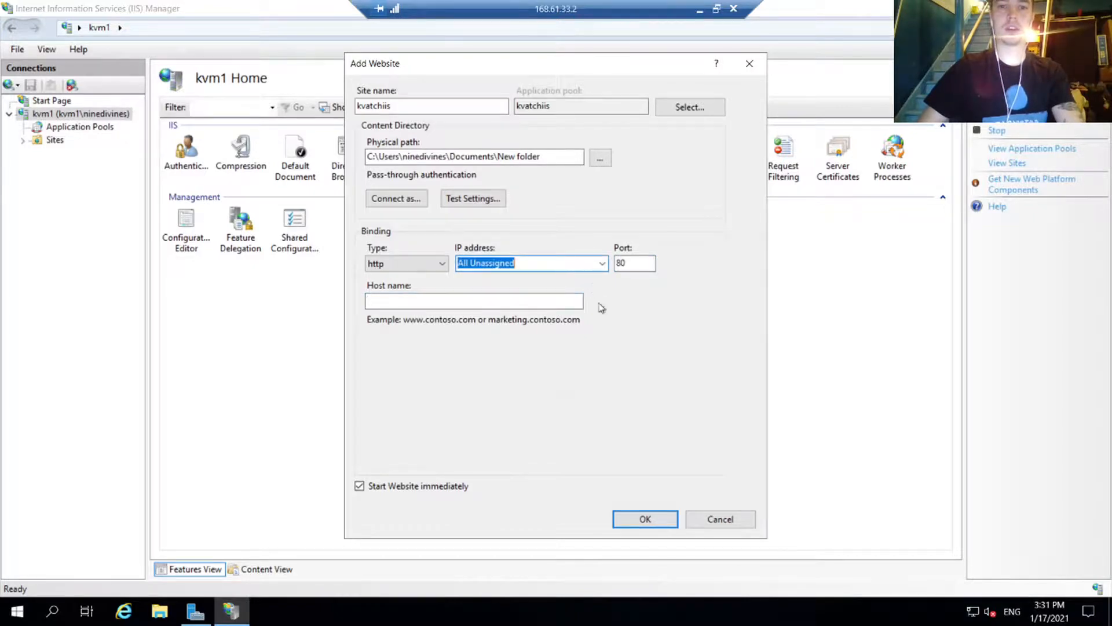
{"action": "left_click", "coordinate": [700, 9]}
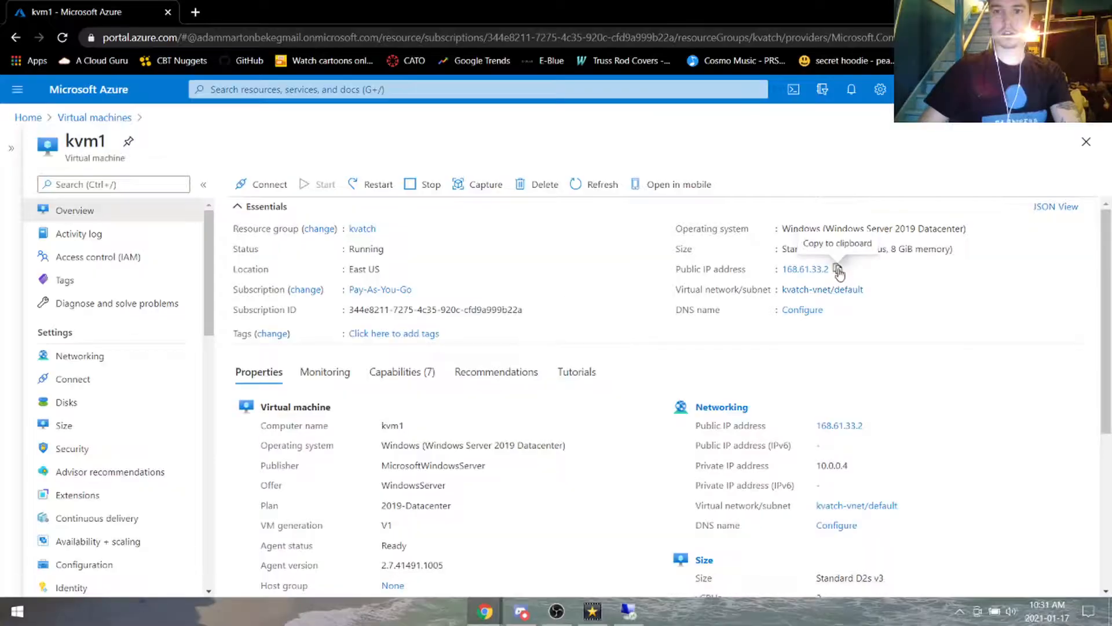
{"action": "left_click", "coordinate": [838, 269]}
{"action": "left_click", "coordinate": [628, 611]}
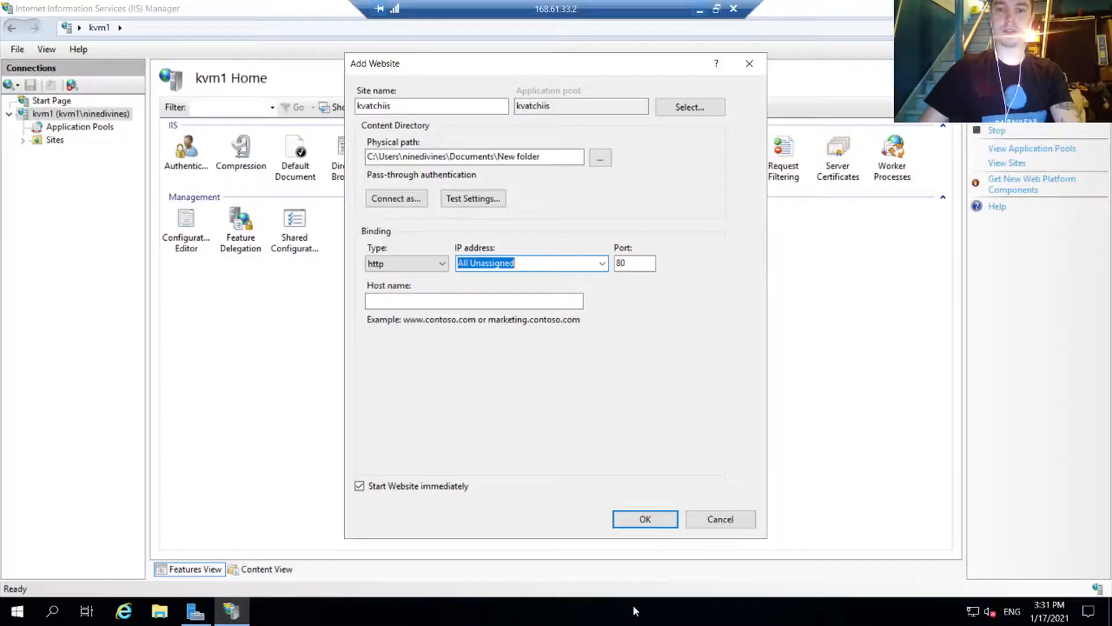
{"action": "key", "text": "ctrl+v"}
{"action": "left_click", "coordinate": [504, 302]}
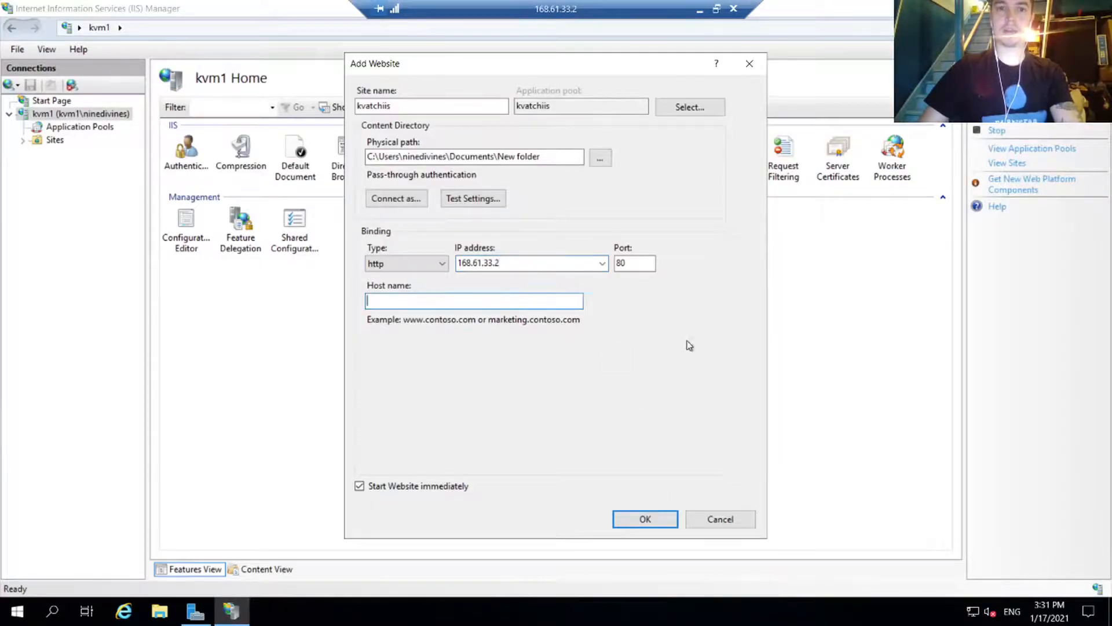
Step: Fix the physical path to Documents\iis after the missing-directory error and create the site
{"action": "left_click", "coordinate": [646, 520]}
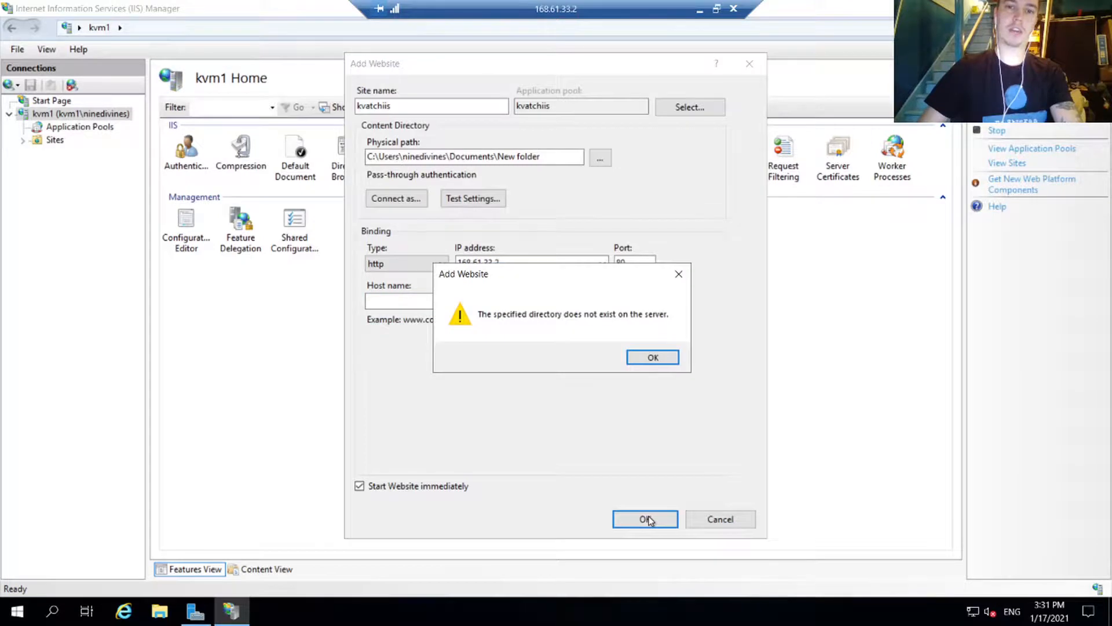
{"action": "left_click", "coordinate": [653, 357]}
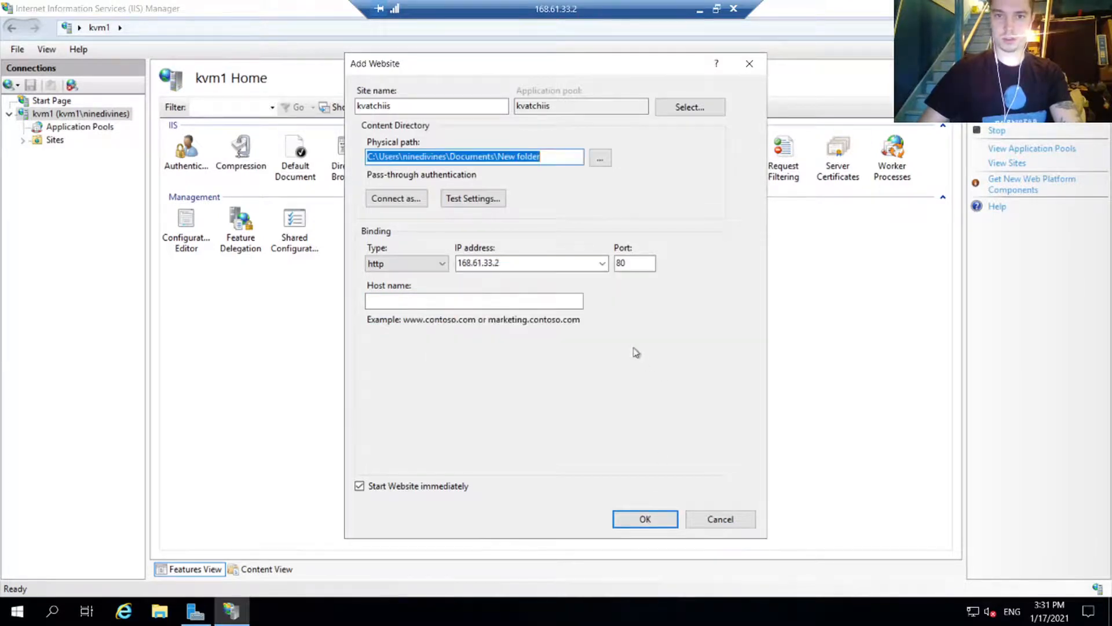
{"action": "left_click", "coordinate": [600, 158]}
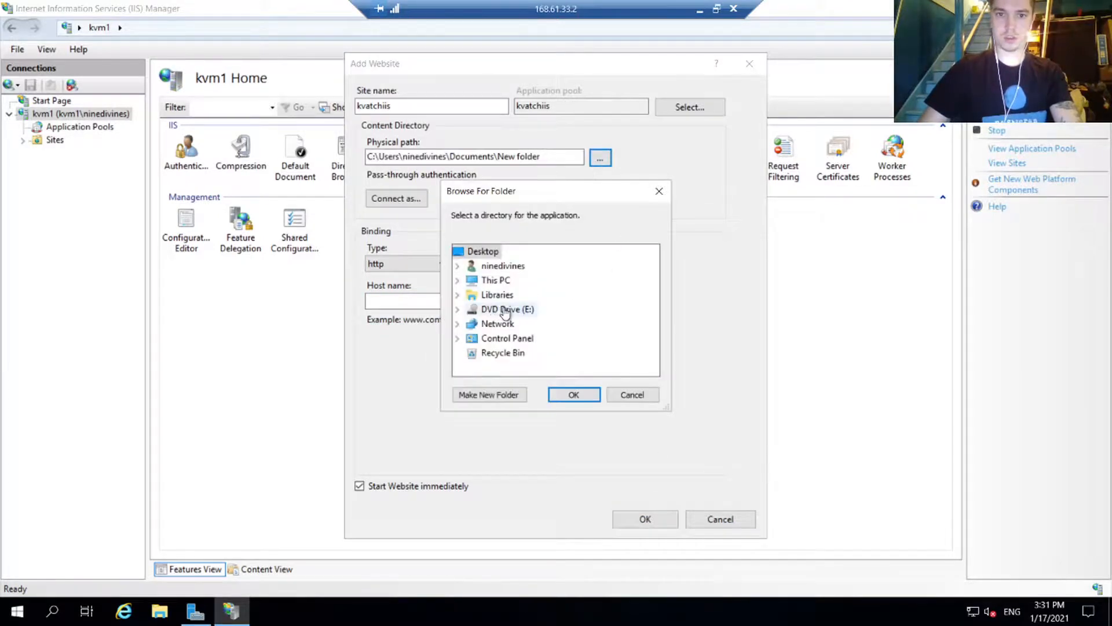
{"action": "left_click", "coordinate": [457, 266]}
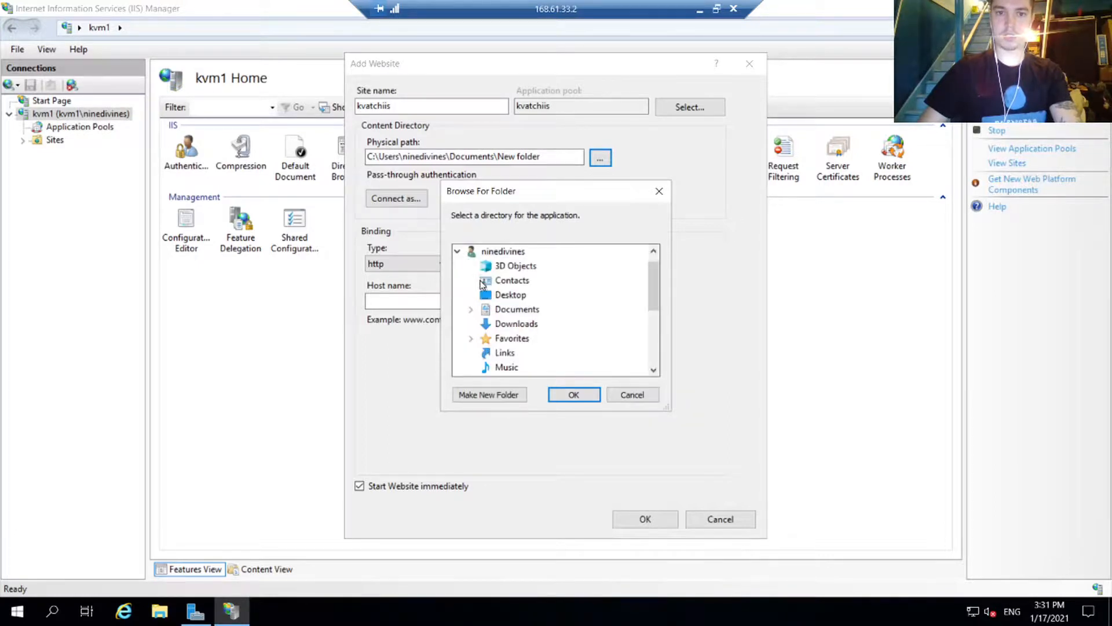
{"action": "left_click", "coordinate": [537, 311]}
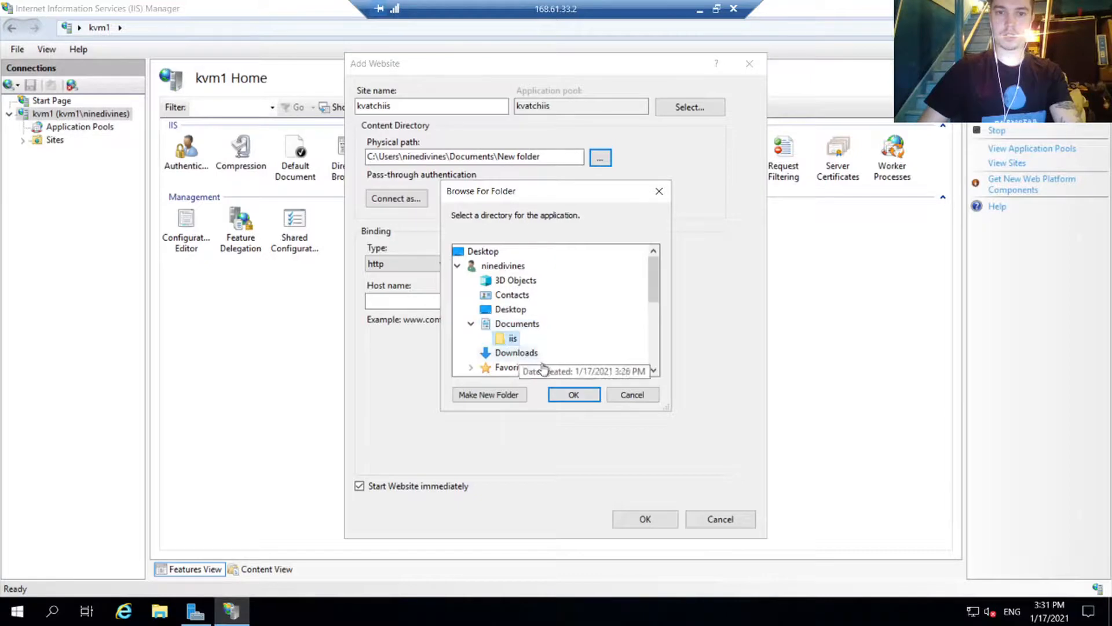
{"action": "left_click", "coordinate": [512, 340]}
{"action": "left_click", "coordinate": [574, 396]}
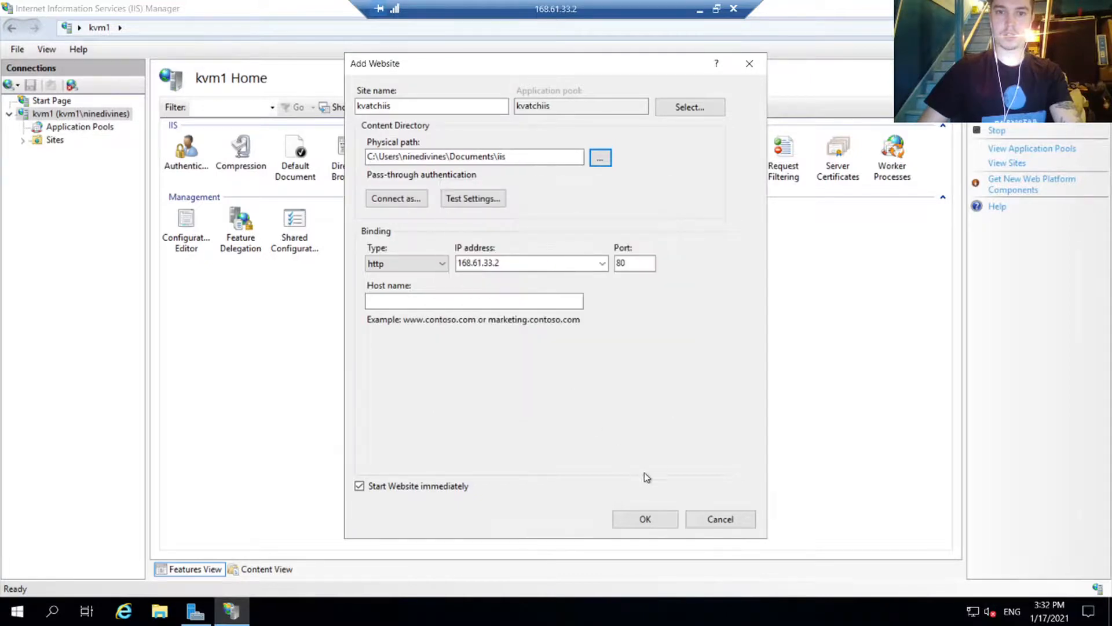
{"action": "left_click", "coordinate": [647, 518]}
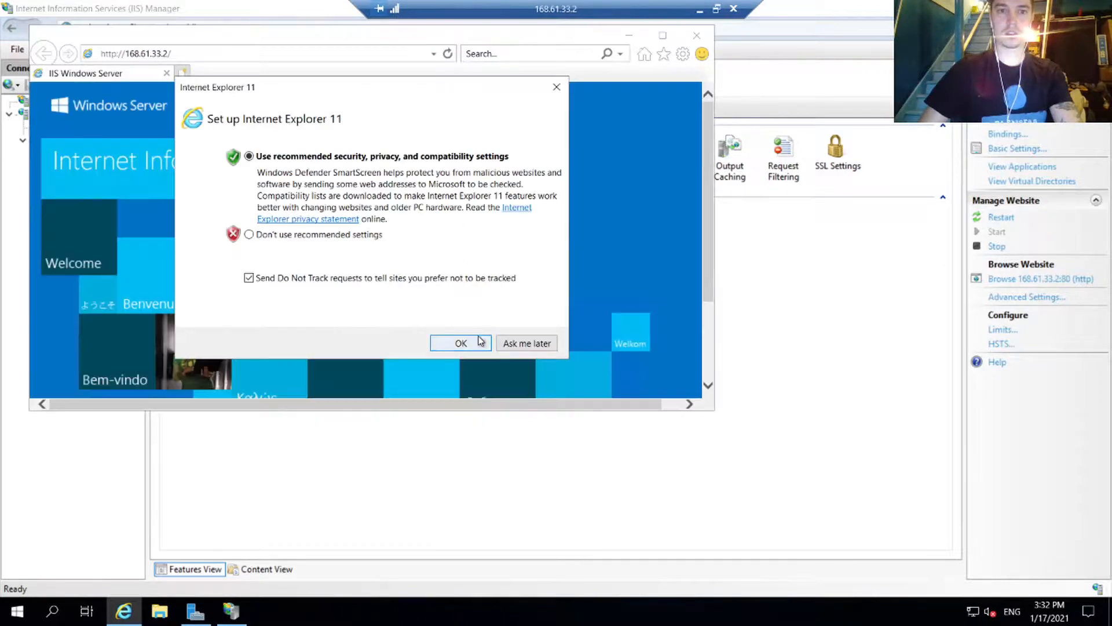
{"action": "left_click", "coordinate": [476, 343]}
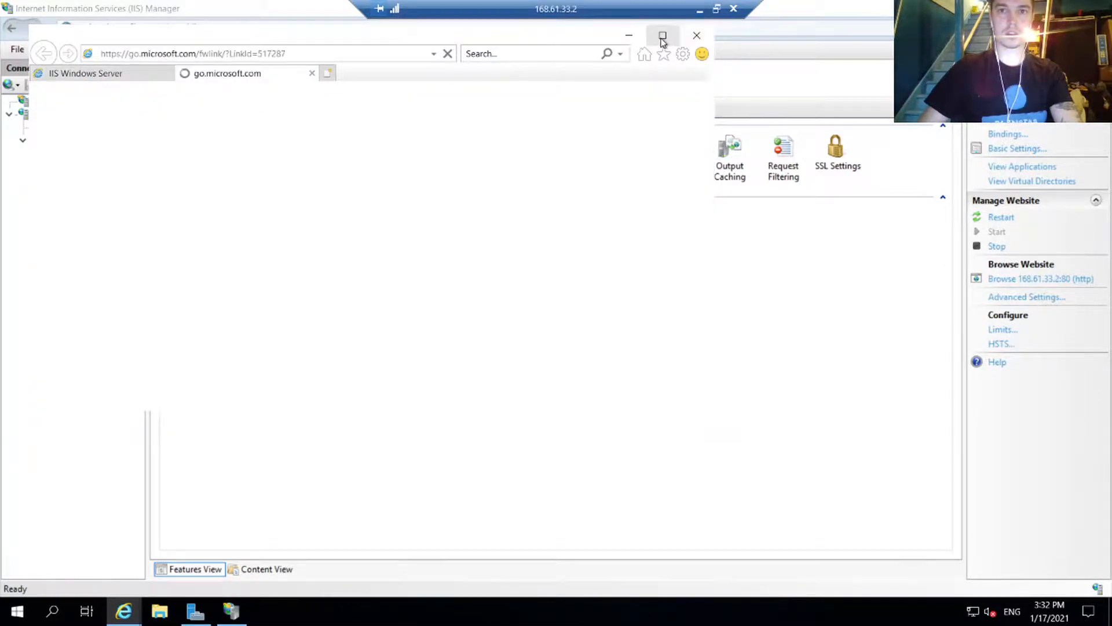
{"action": "left_click", "coordinate": [662, 36]}
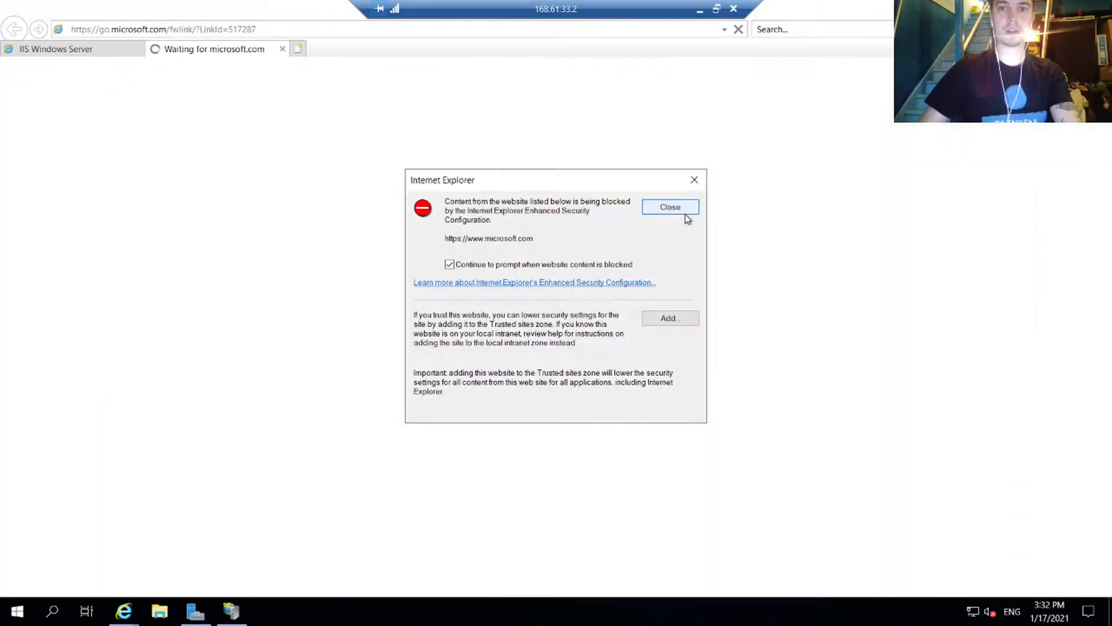
{"action": "left_click", "coordinate": [670, 320]}
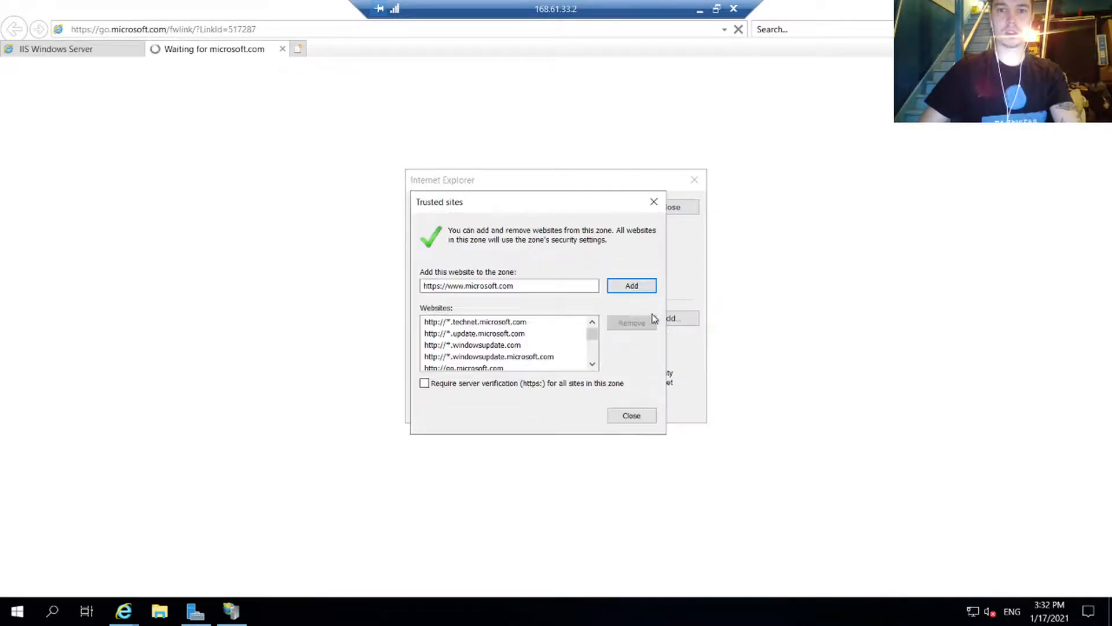
{"action": "left_click", "coordinate": [637, 288]}
Step: Close the trusted-sites and blocked-content dialogs and bring Server Manager's Dashboard forward
{"action": "left_click", "coordinate": [654, 202]}
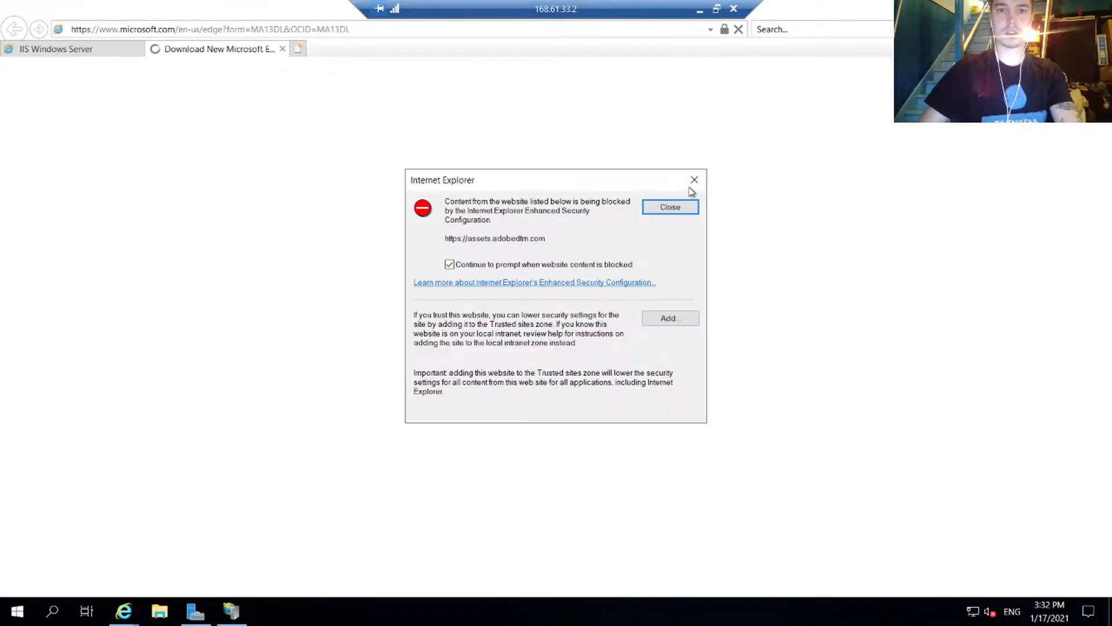
{"action": "left_click", "coordinate": [692, 184]}
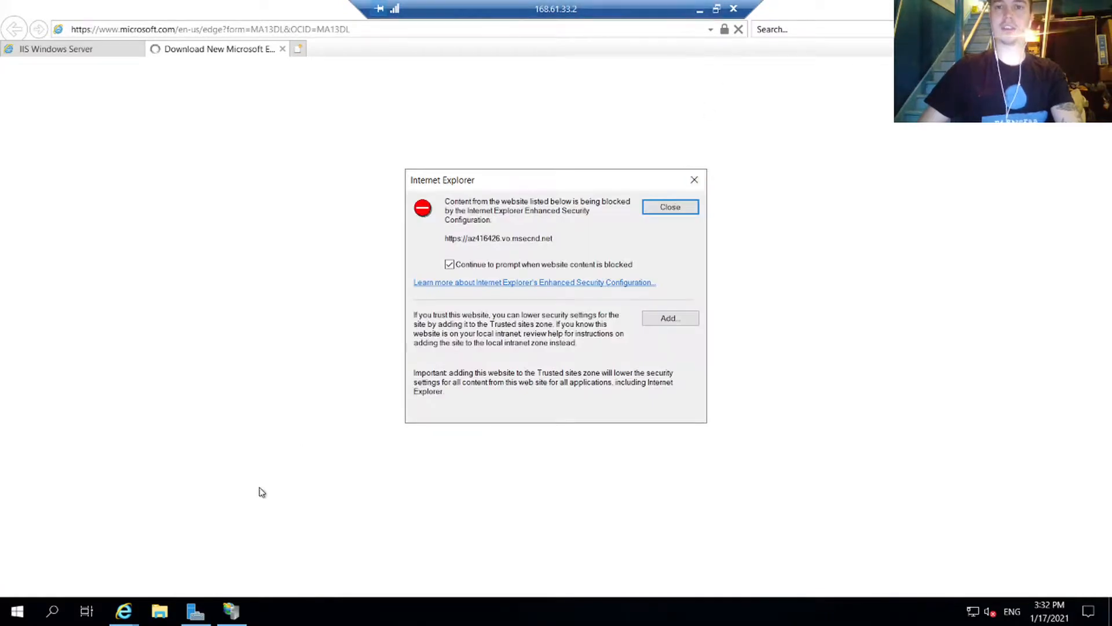
{"action": "left_click", "coordinate": [196, 611]}
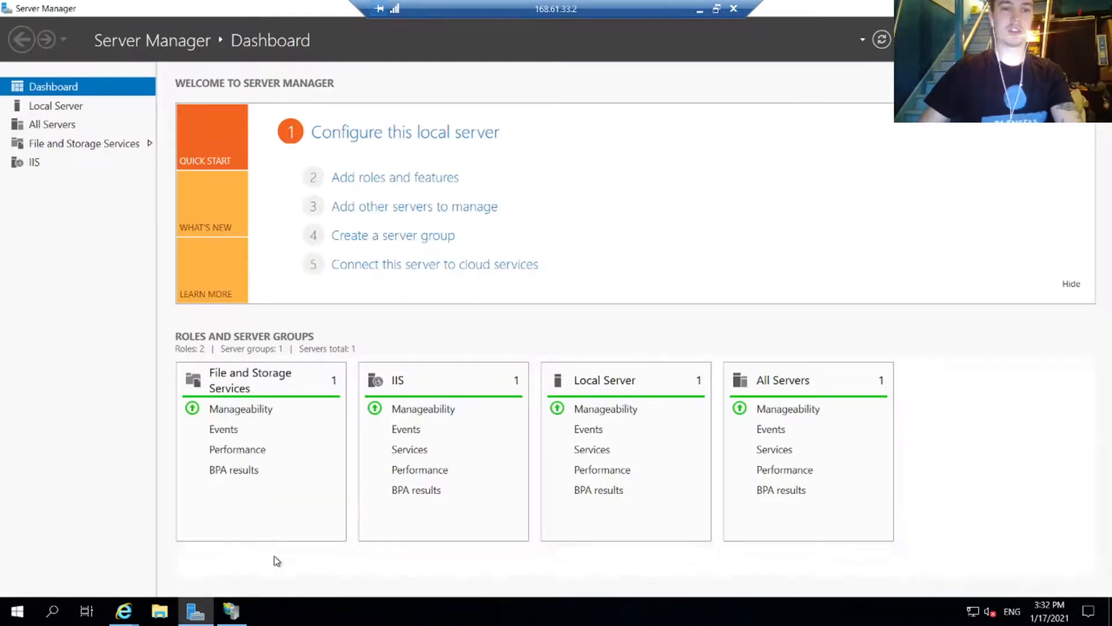
Step: On Local Server, set IE Enhanced Security Configuration to Off for Administrators and Users
{"action": "left_click", "coordinate": [66, 108]}
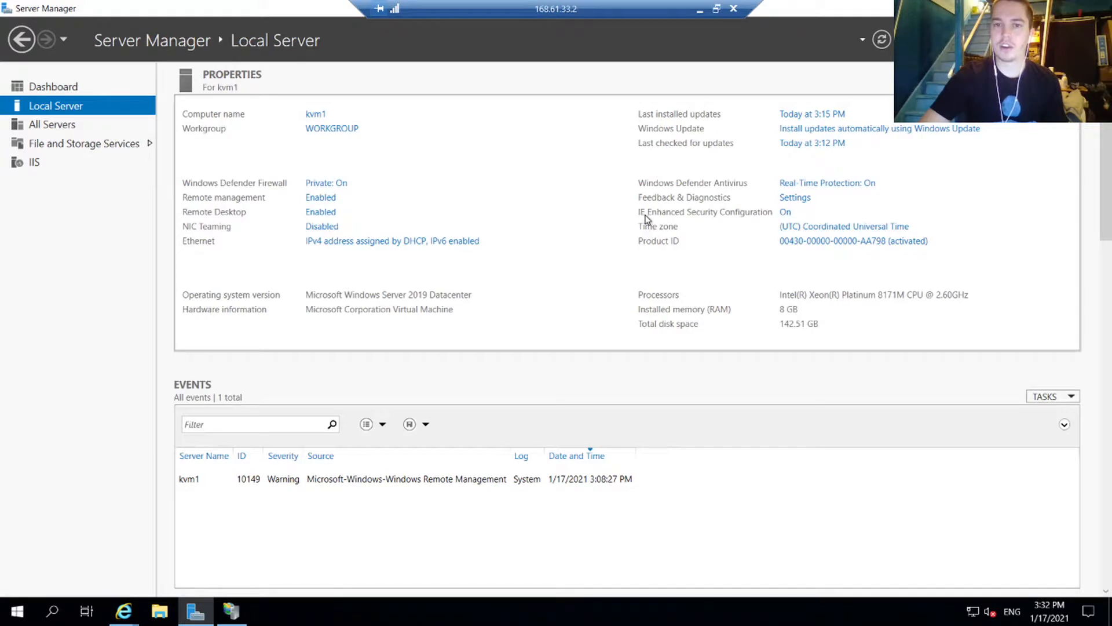
{"action": "left_click", "coordinate": [786, 212]}
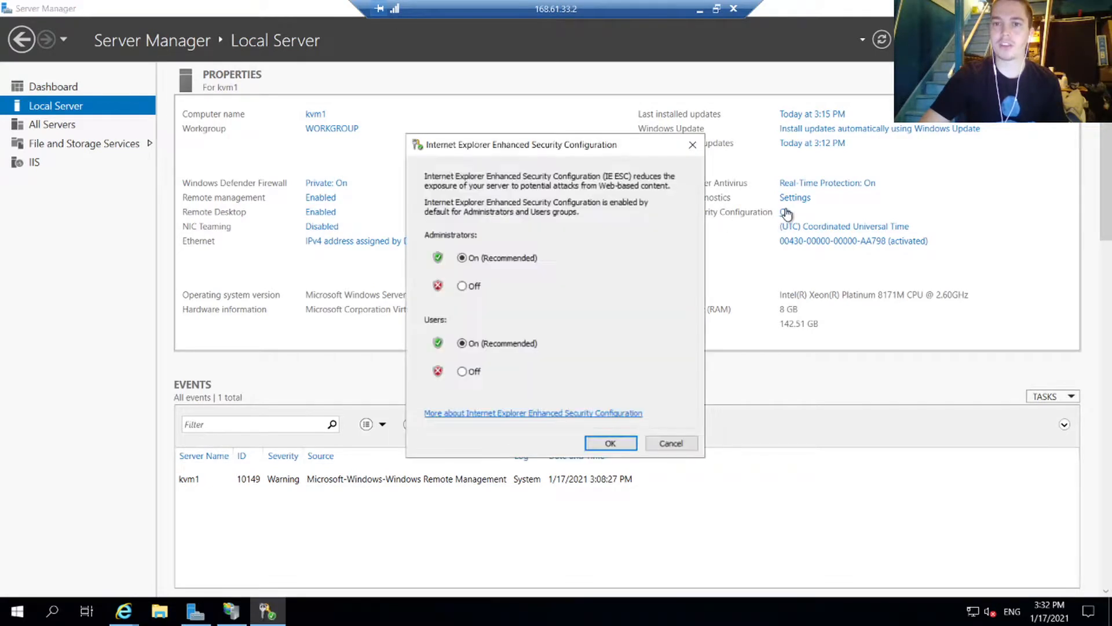
{"action": "left_click", "coordinate": [462, 285]}
{"action": "left_click", "coordinate": [461, 372]}
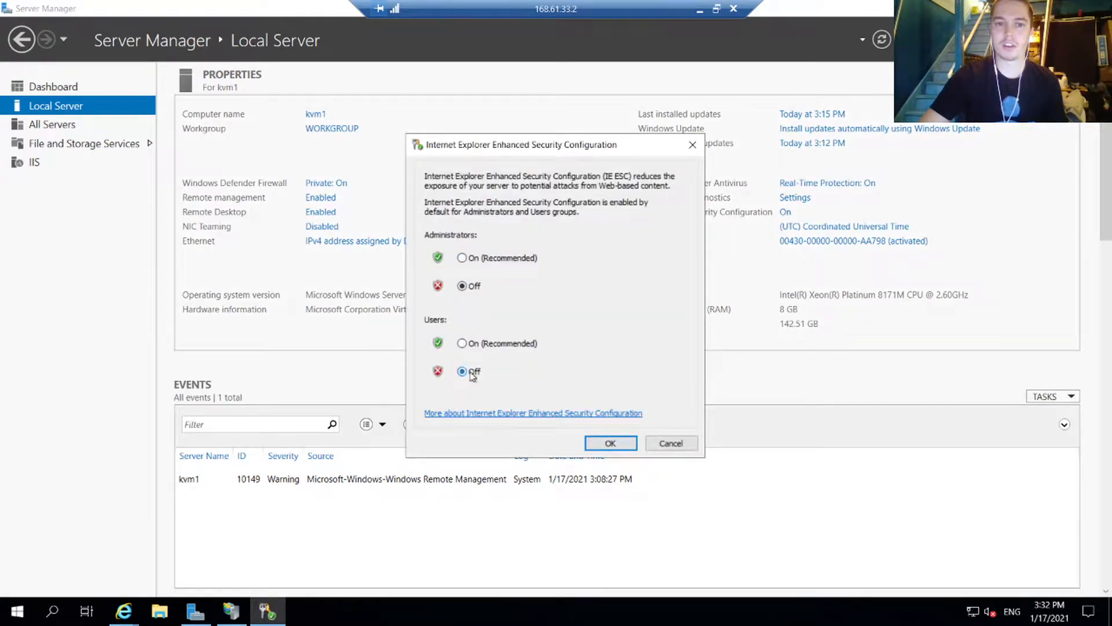
{"action": "left_click", "coordinate": [601, 443]}
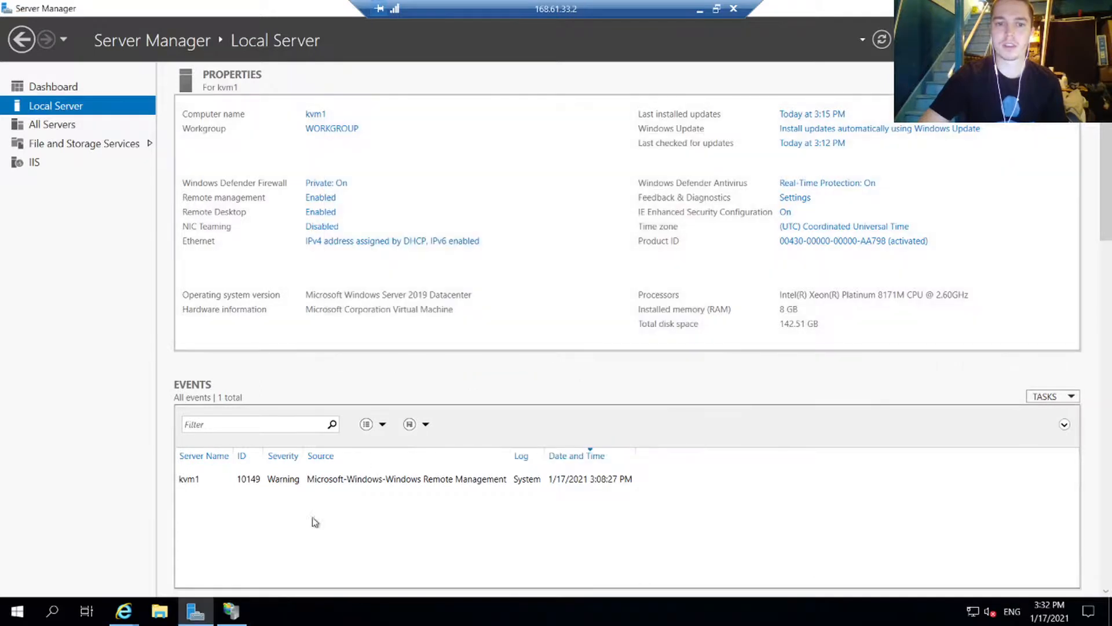
{"action": "left_click", "coordinate": [130, 614]}
Step: Dismiss the blocked-content warnings and close Internet Explorer with all its tabs
{"action": "left_click", "coordinate": [221, 556]}
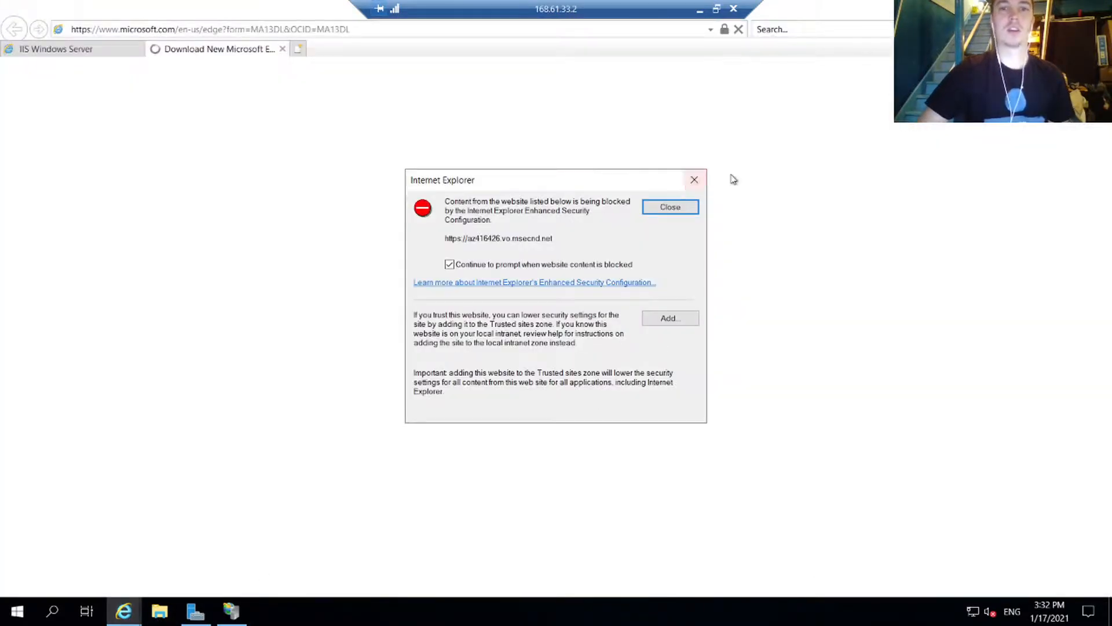
{"action": "left_click", "coordinate": [695, 180]}
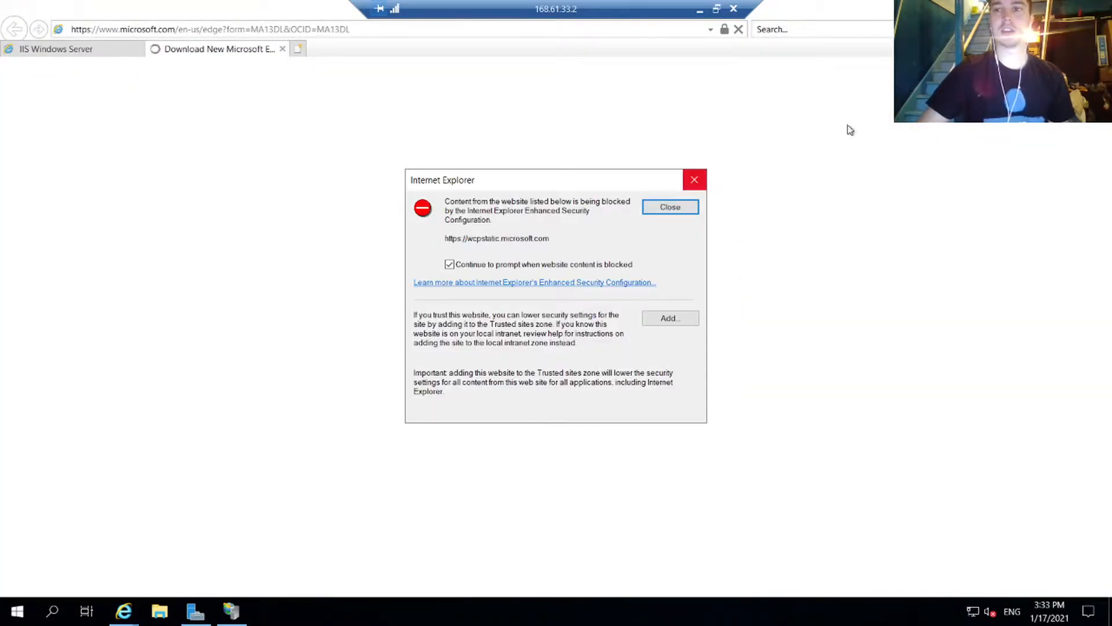
{"action": "left_click", "coordinate": [688, 206]}
{"action": "left_click", "coordinate": [688, 206]}
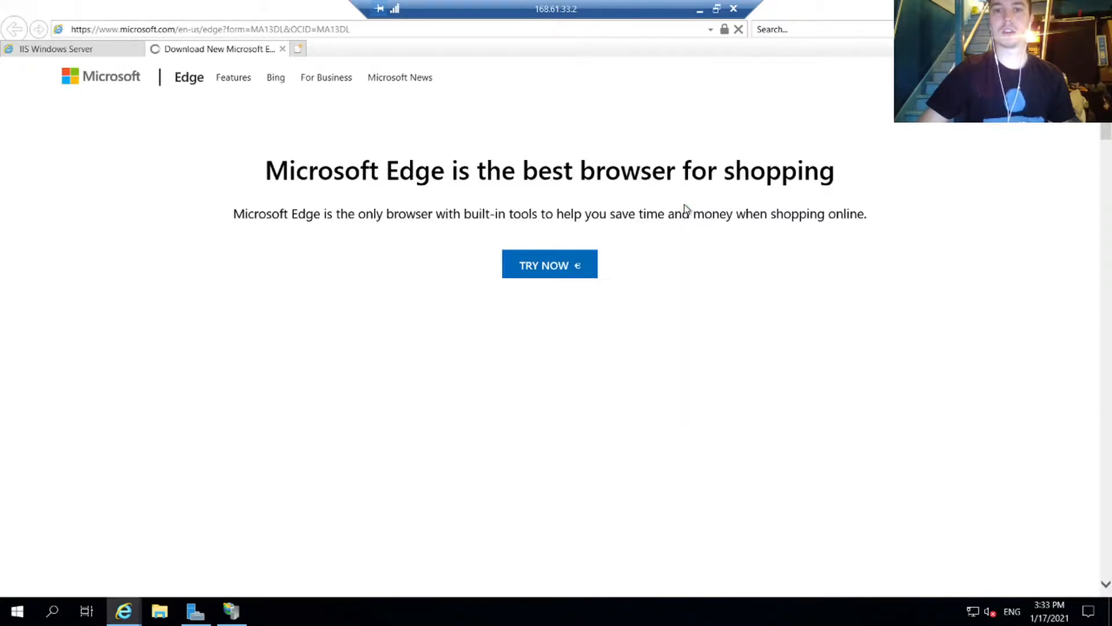
{"action": "key", "text": "alt+F4"}
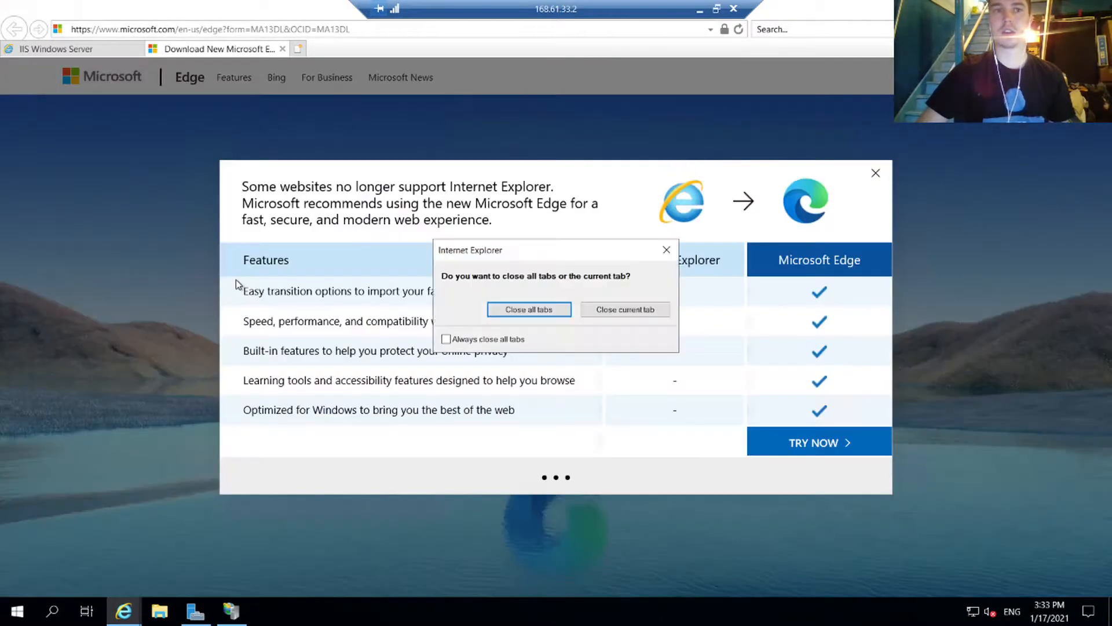
{"action": "left_click", "coordinate": [515, 306]}
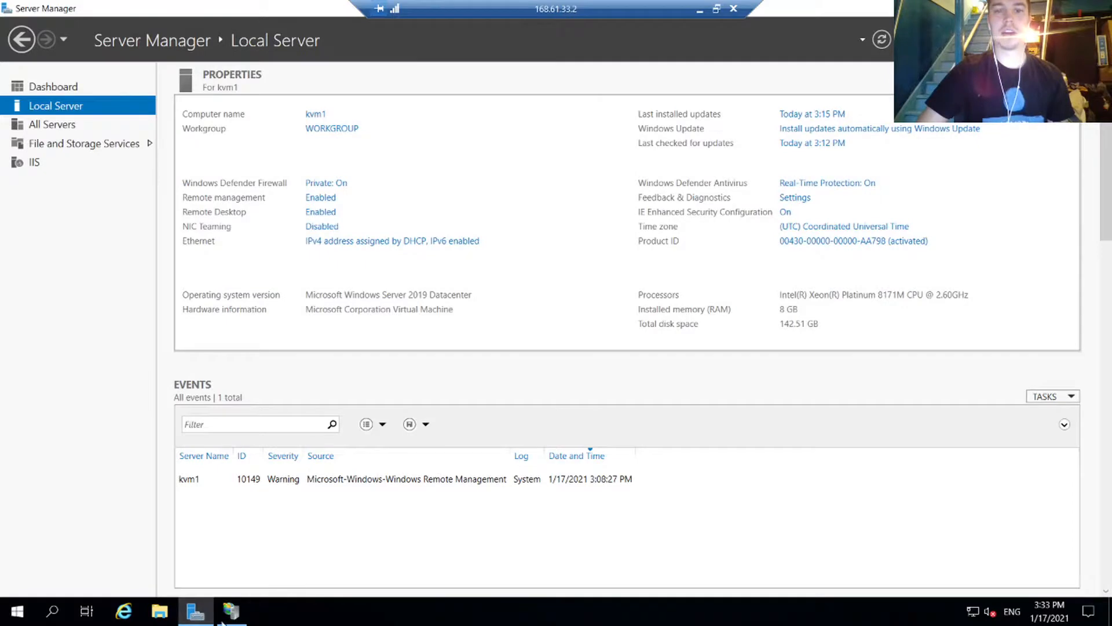
Step: Browse the kvatchiis site at 168.61.33.2:80 from IIS Manager, then minimize the remote session
{"action": "left_click", "coordinate": [231, 610]}
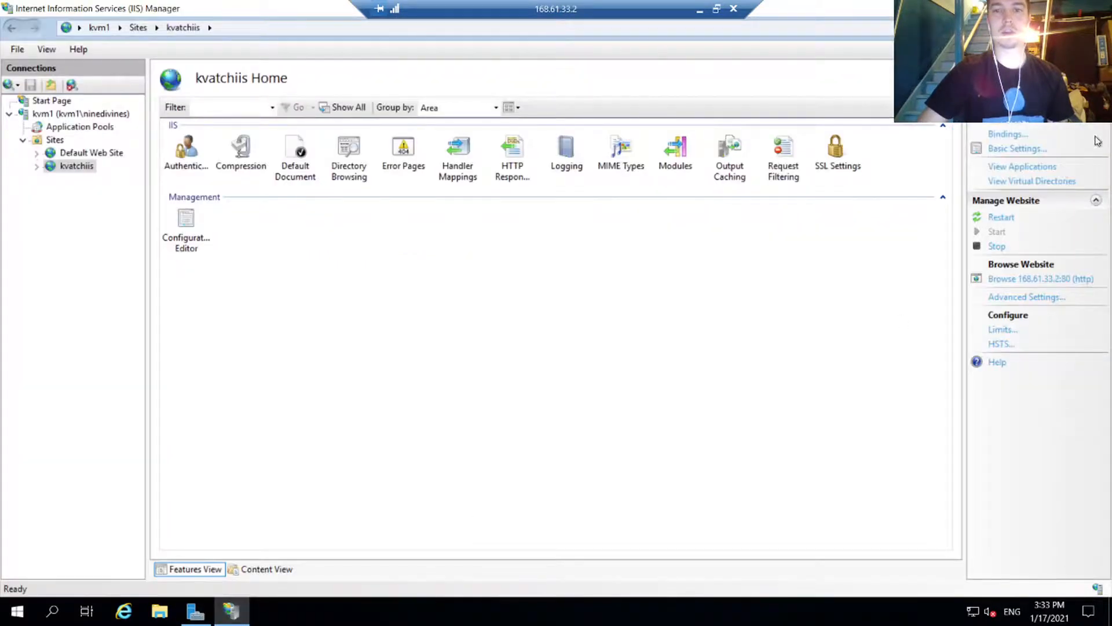
{"action": "left_click", "coordinate": [1050, 281]}
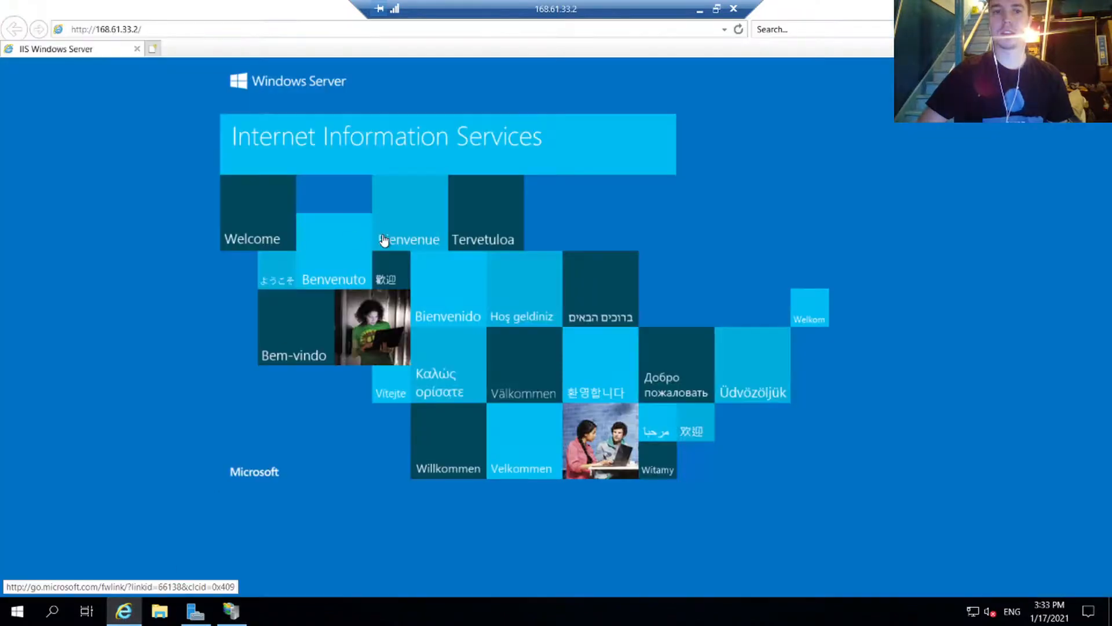
{"action": "left_click", "coordinate": [698, 10]}
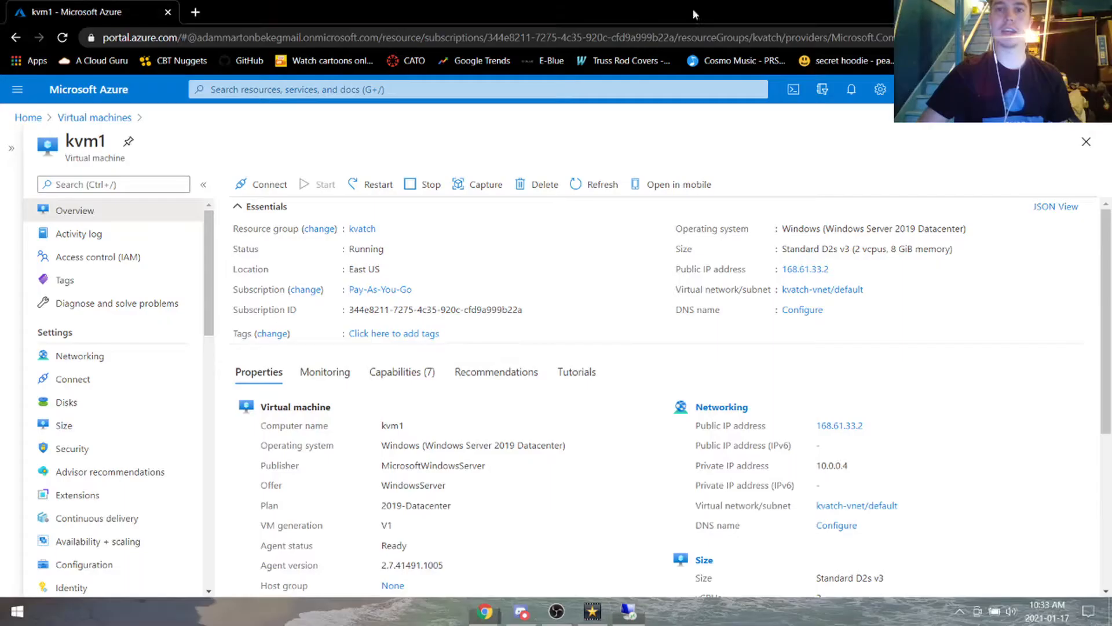
Step: Copy the VM's public IP and load 168.61.33.2 in a new Chrome tab
{"action": "left_click", "coordinate": [838, 268]}
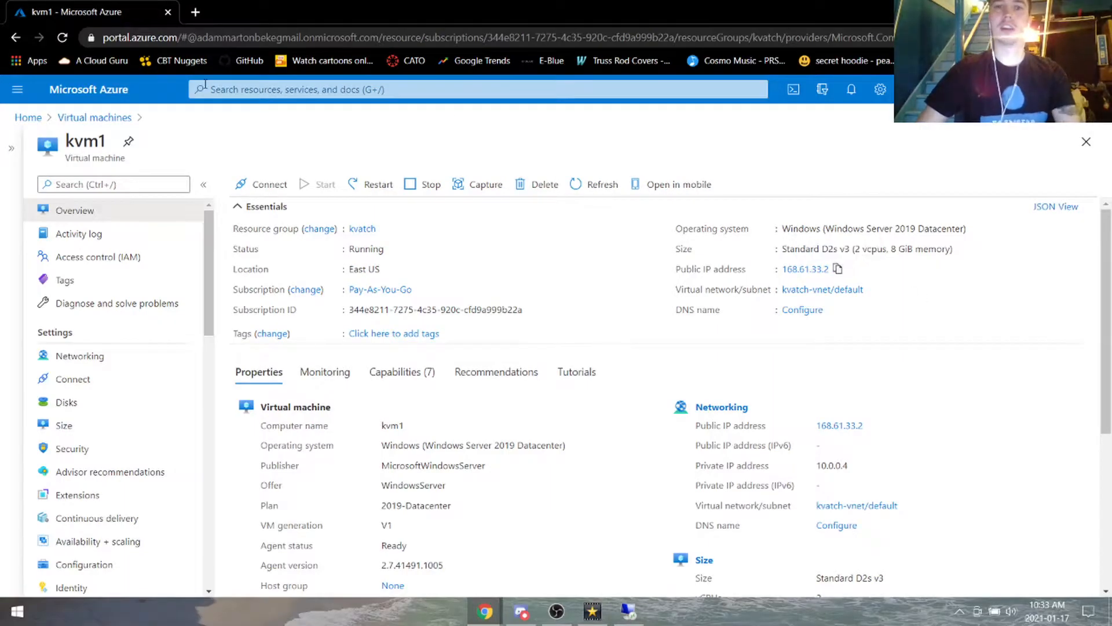
{"action": "left_click", "coordinate": [195, 12]}
{"action": "key", "text": "ctrl+v"}
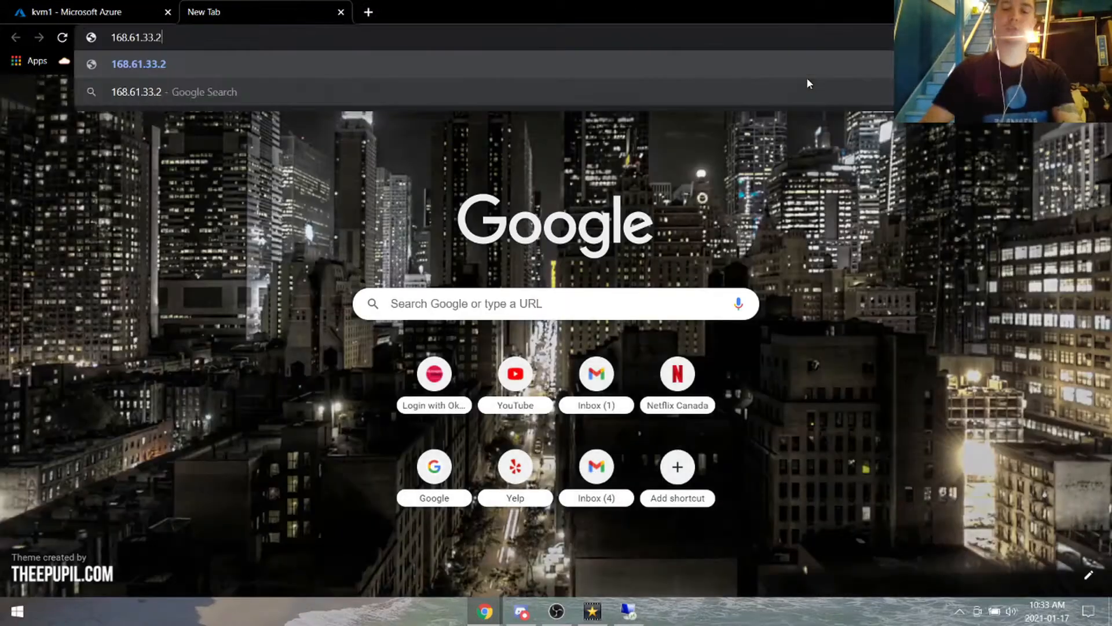
{"action": "key", "text": "Return"}
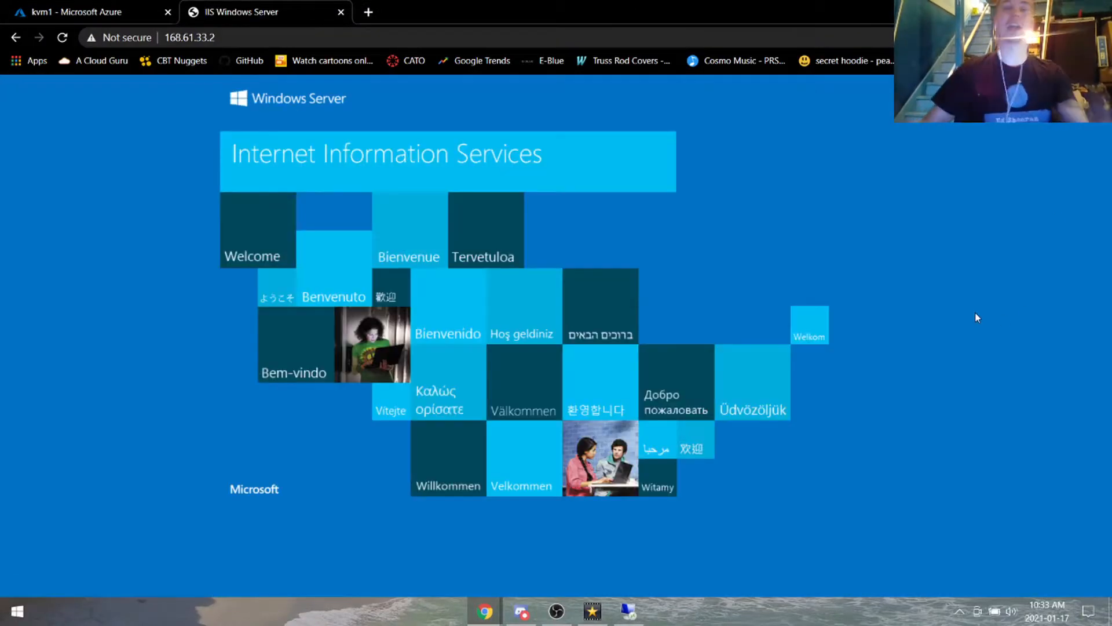
Step: Return to the Azure portal, open the virtual machines list, then go back to kvm1's tab
{"action": "key", "text": "ctrl+Tab"}
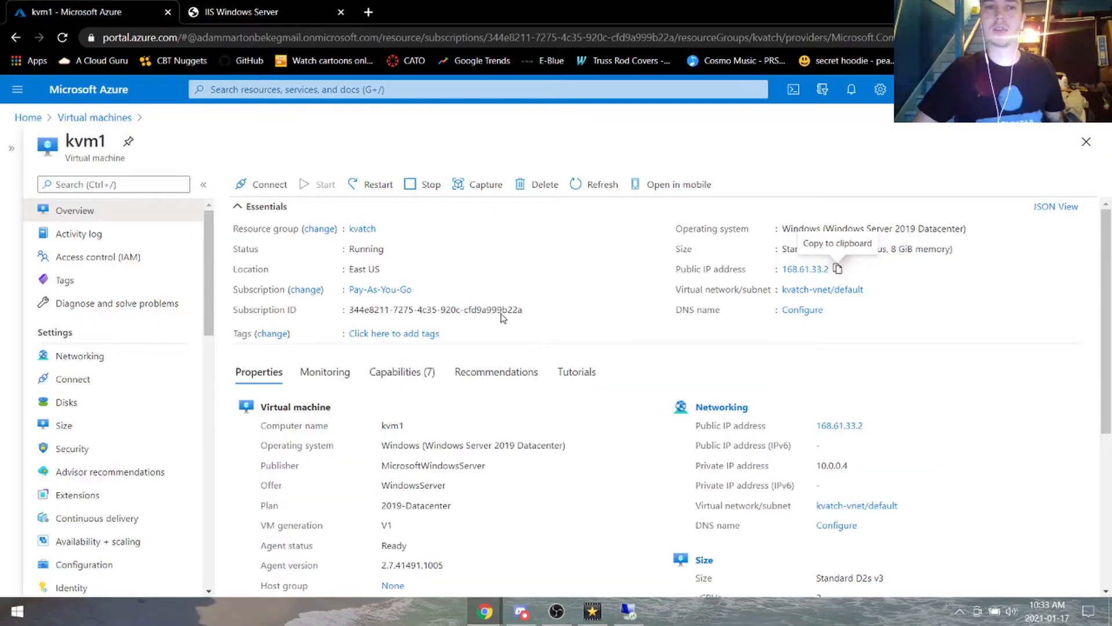
{"action": "left_click", "coordinate": [27, 119]}
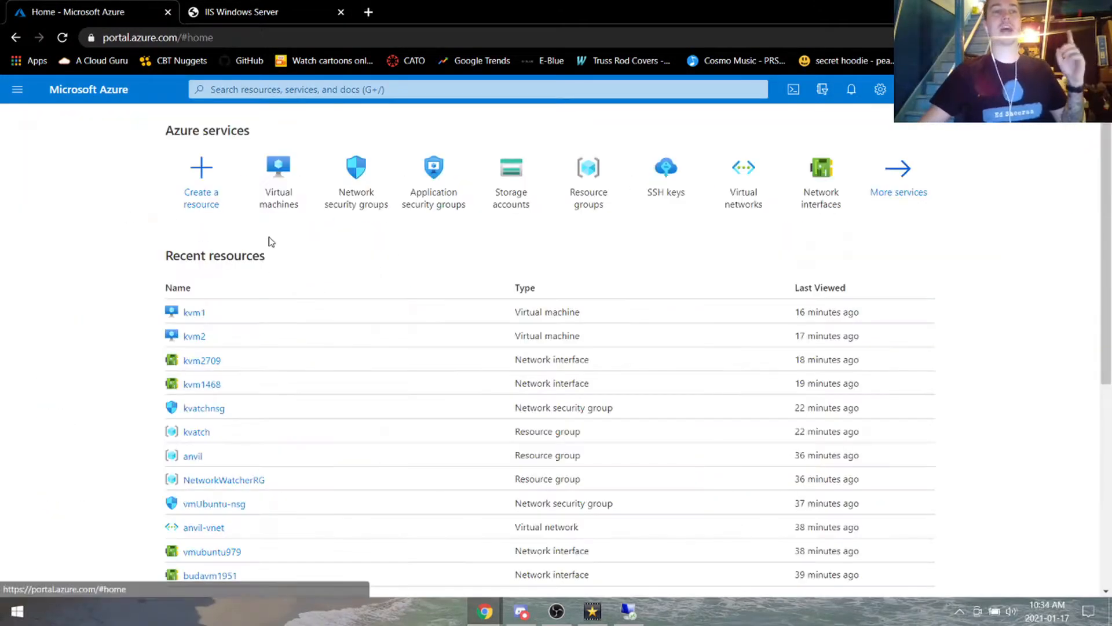
{"action": "left_click", "coordinate": [281, 197]}
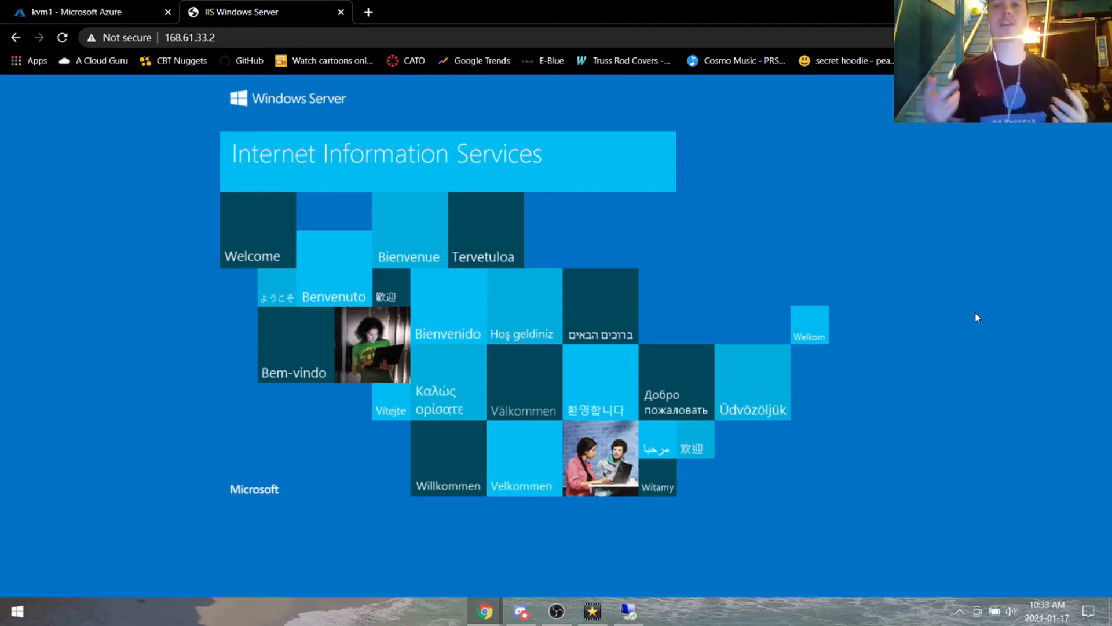
{"action": "left_click", "coordinate": [44, 8]}
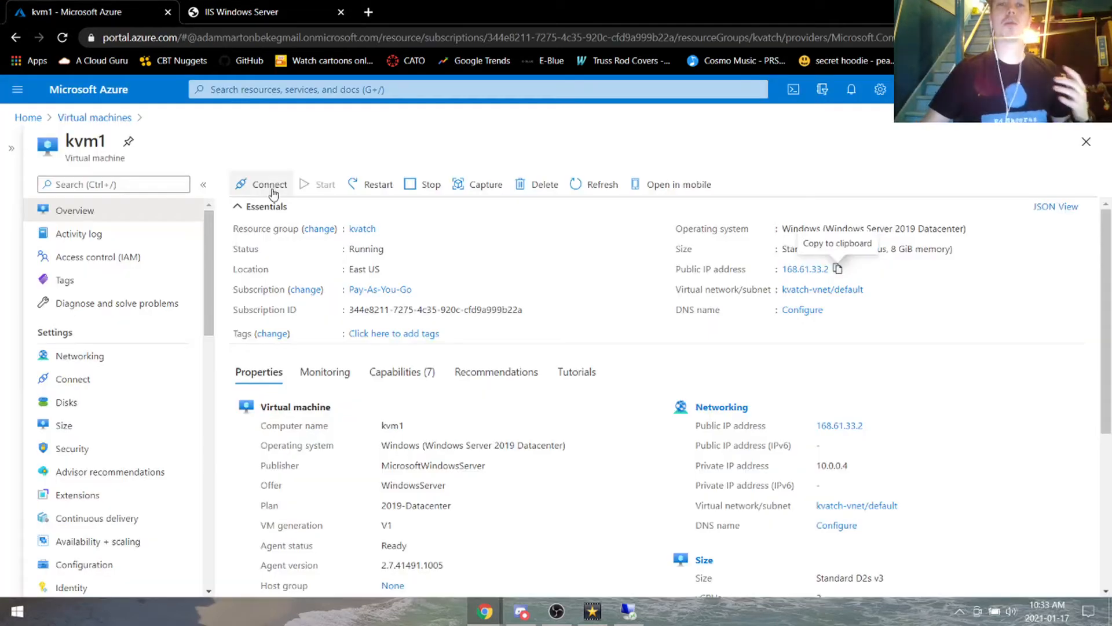